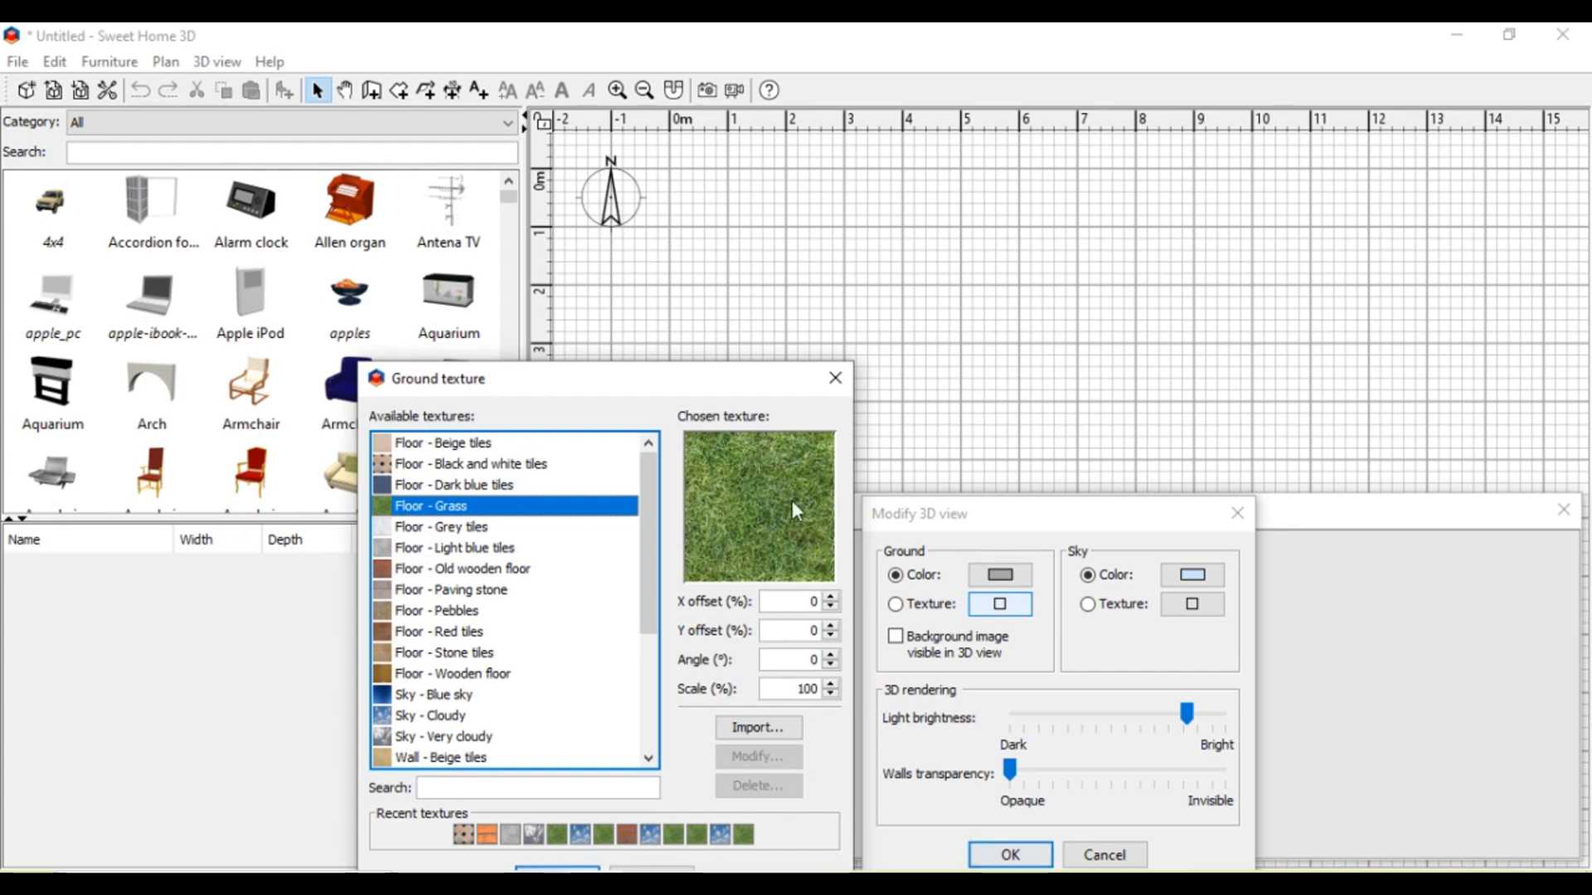
Step: Give the 3D view the Floor - Grass ground texture and the Sky - Very cloudy sky texture
left_click_drag(713, 374, 742, 174)
left_click(593, 679)
left_click(1189, 605)
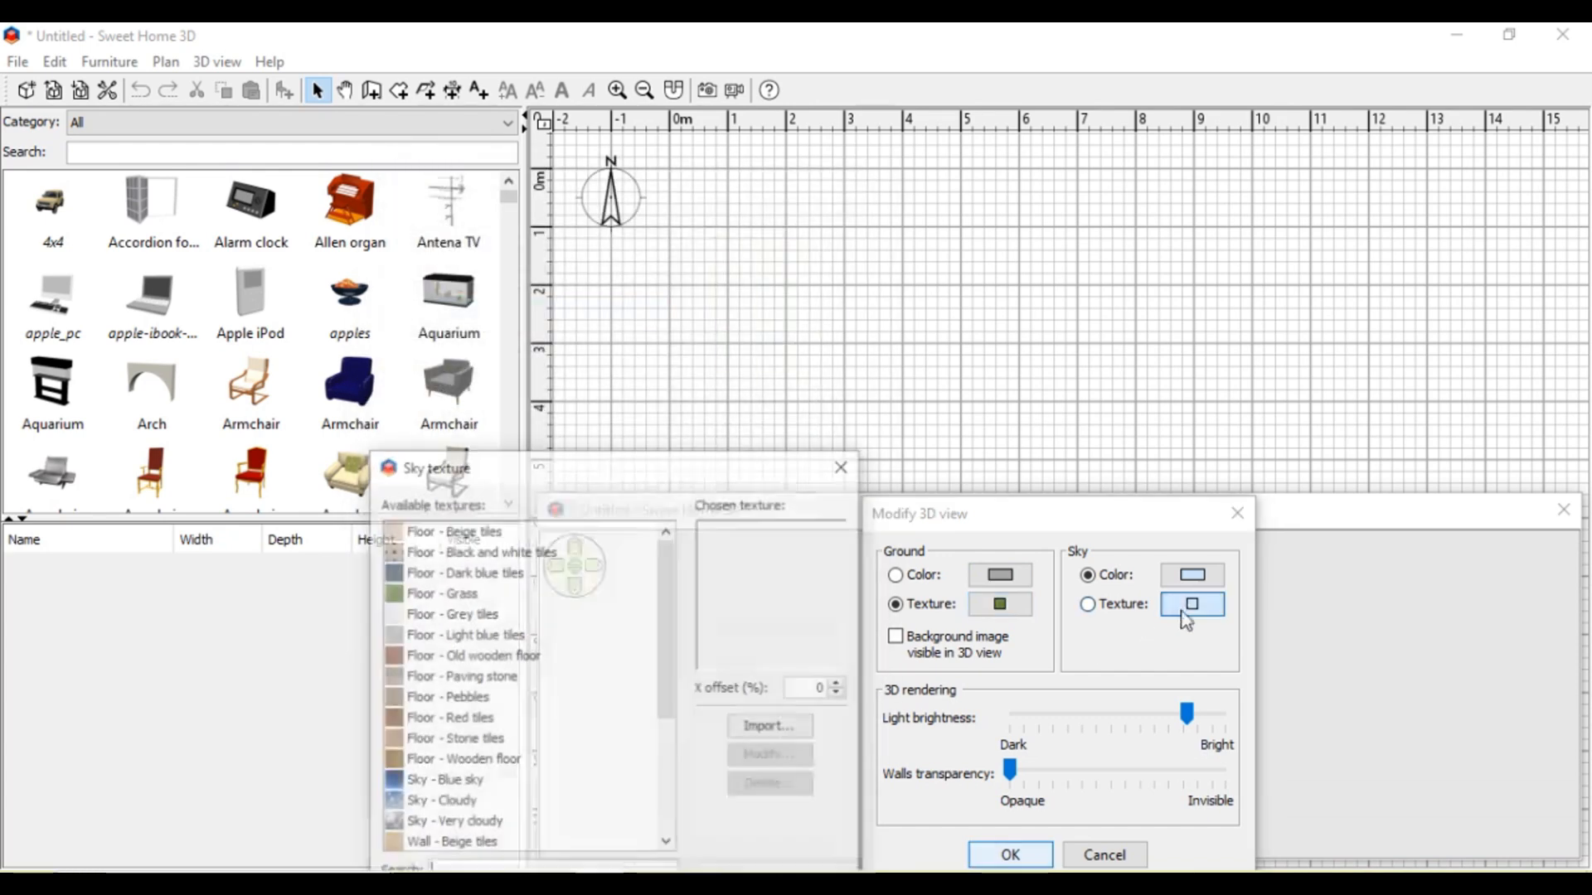
left_click(535, 821)
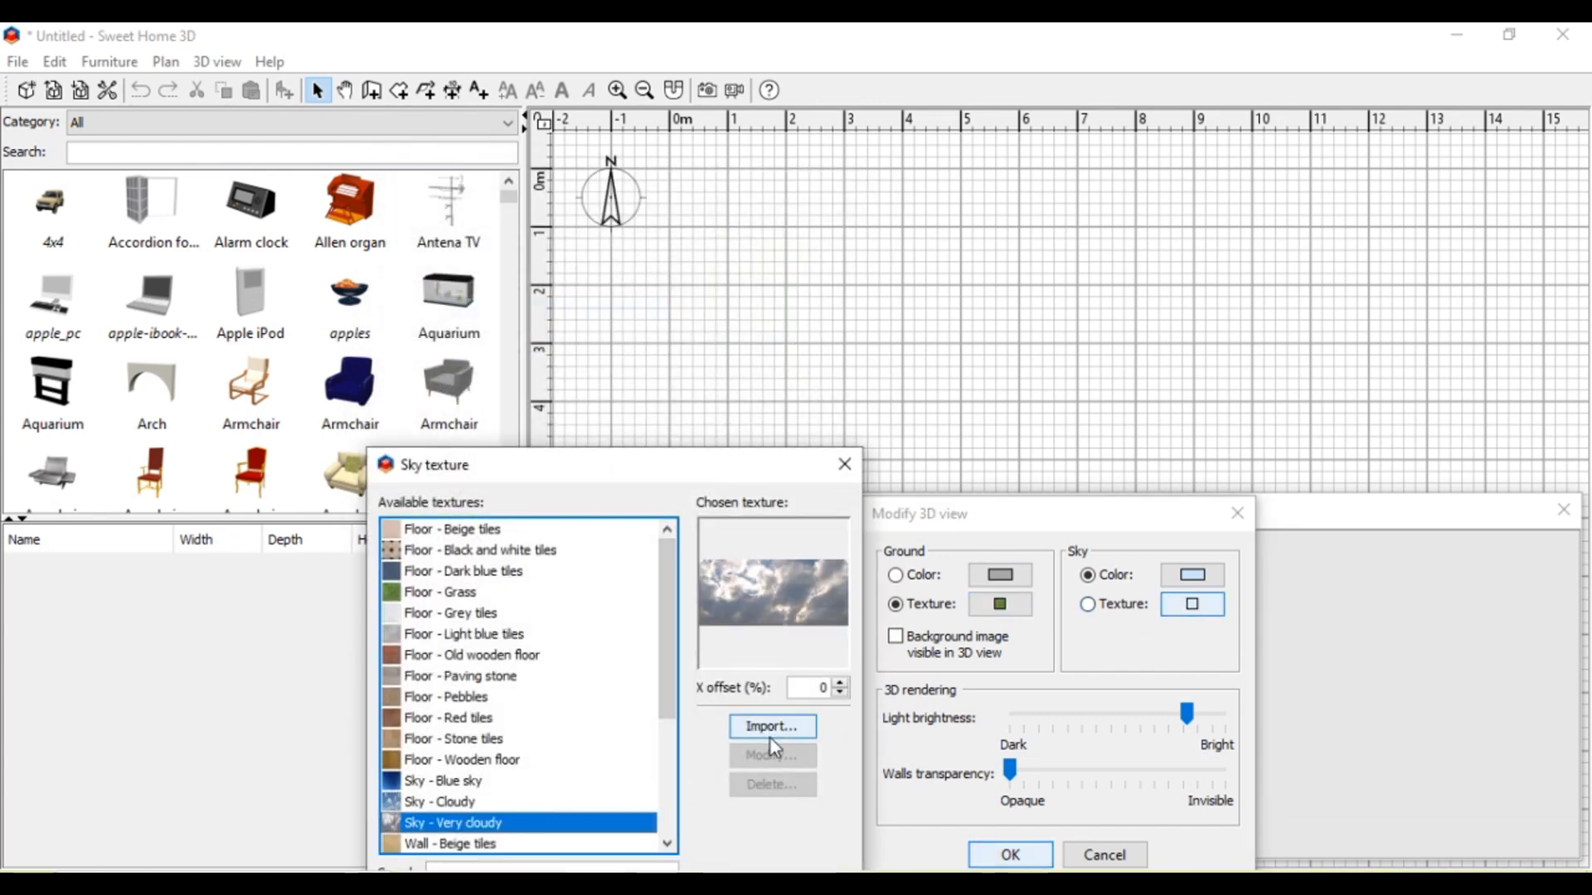
key("Return")
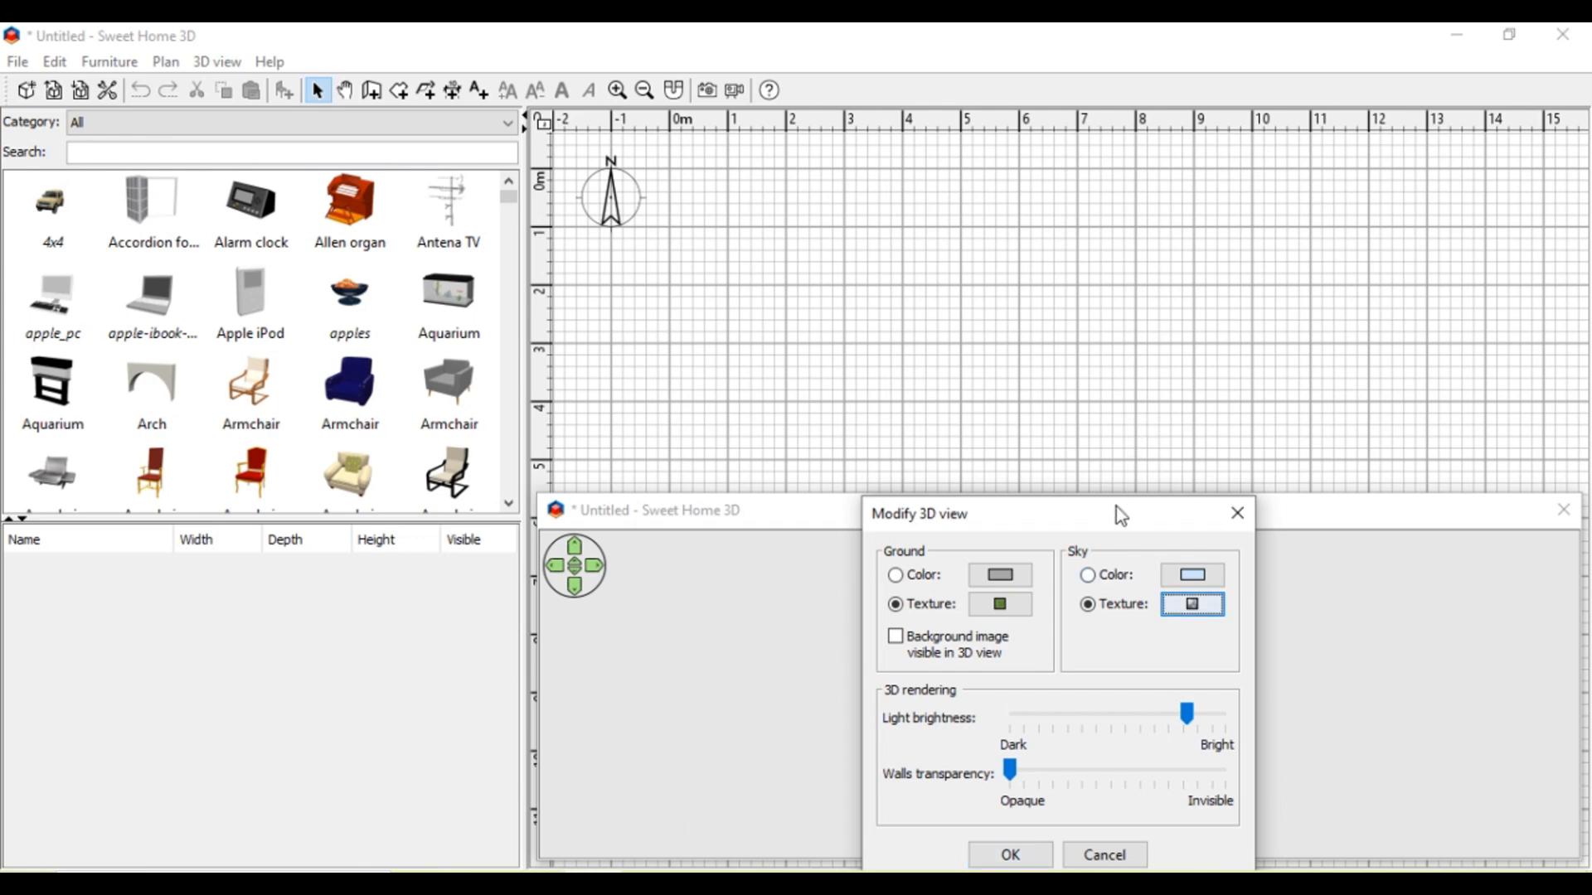
left_click_drag(1116, 507, 1119, 203)
left_click(1014, 553)
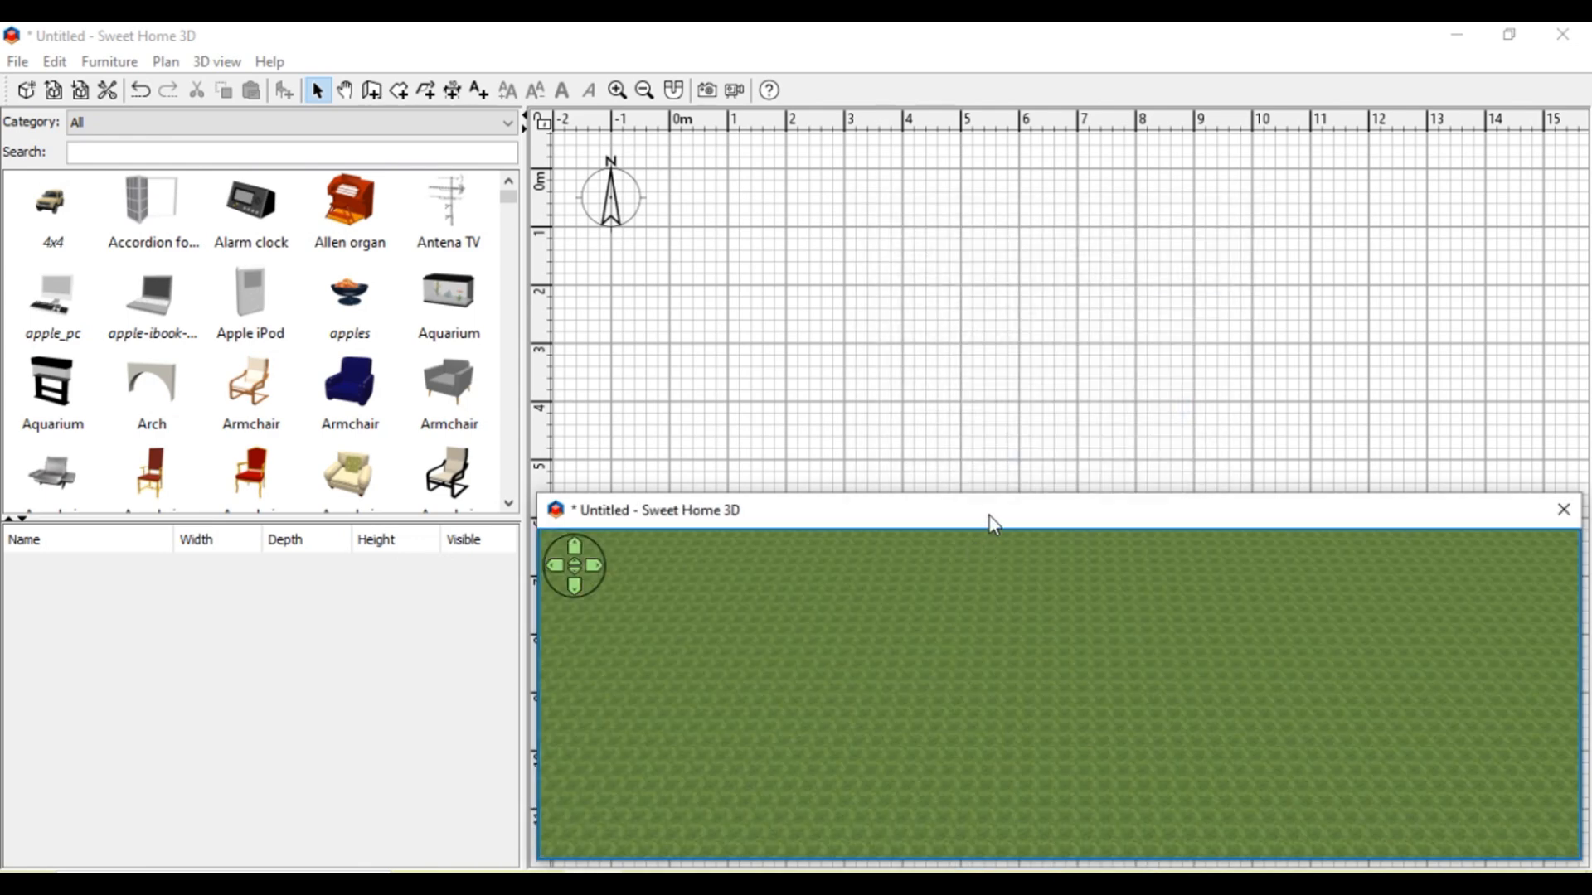
Step: Enlarge the 3D view window to fill the screen and tilt the view up towards the sky
left_click_drag(991, 512, 776, 98)
left_click_drag(742, 449, 742, 869)
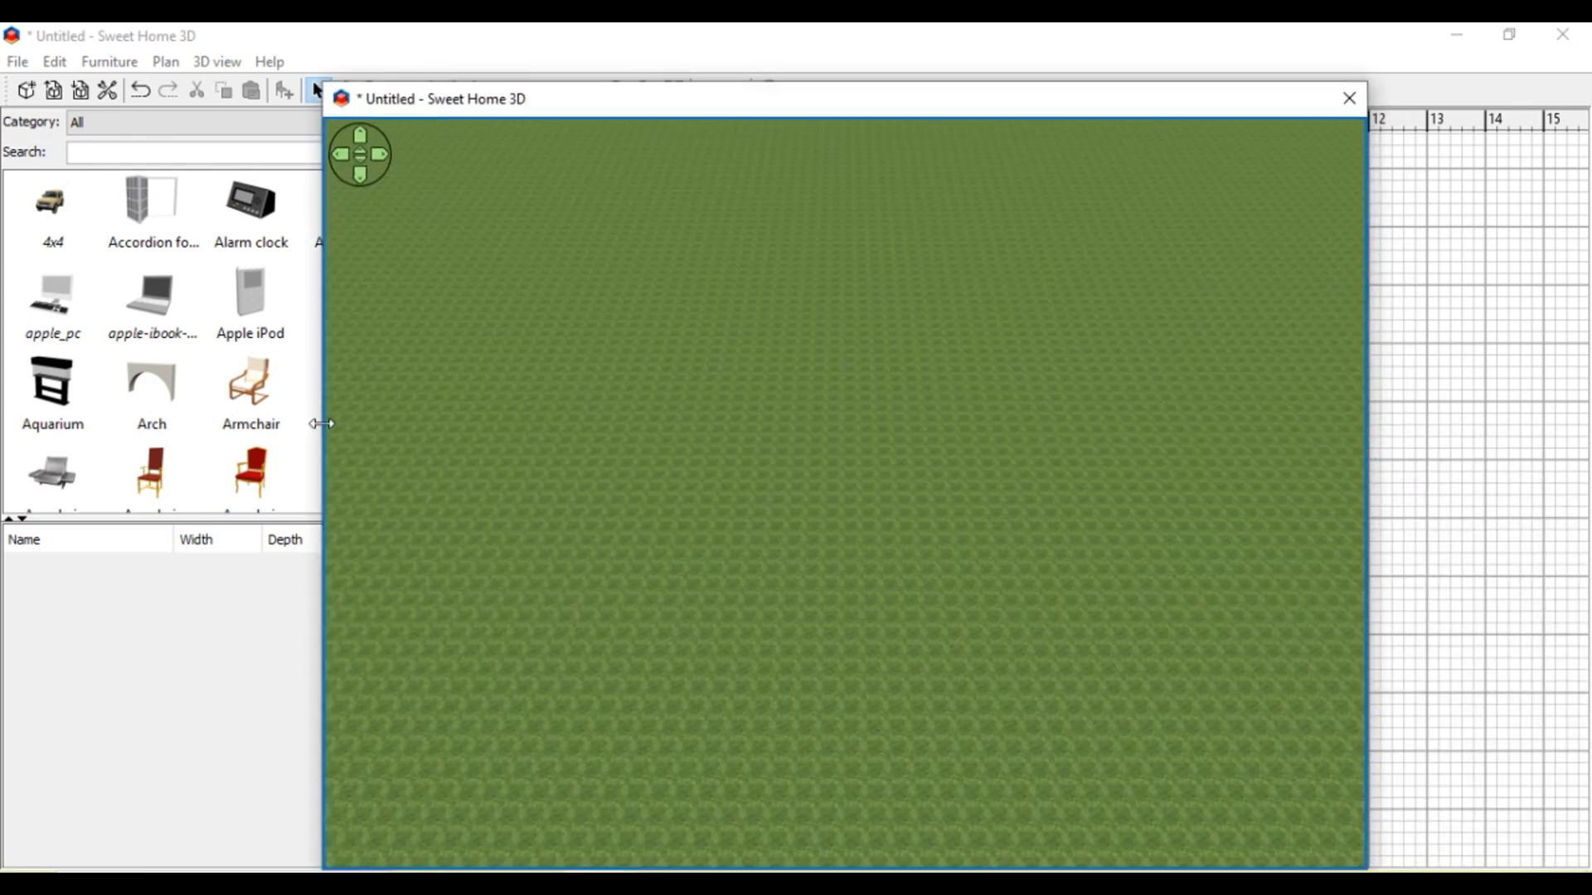
left_click_drag(321, 424, 2, 424)
left_click_drag(1367, 370, 1587, 370)
left_click_drag(1409, 81, 1409, 23)
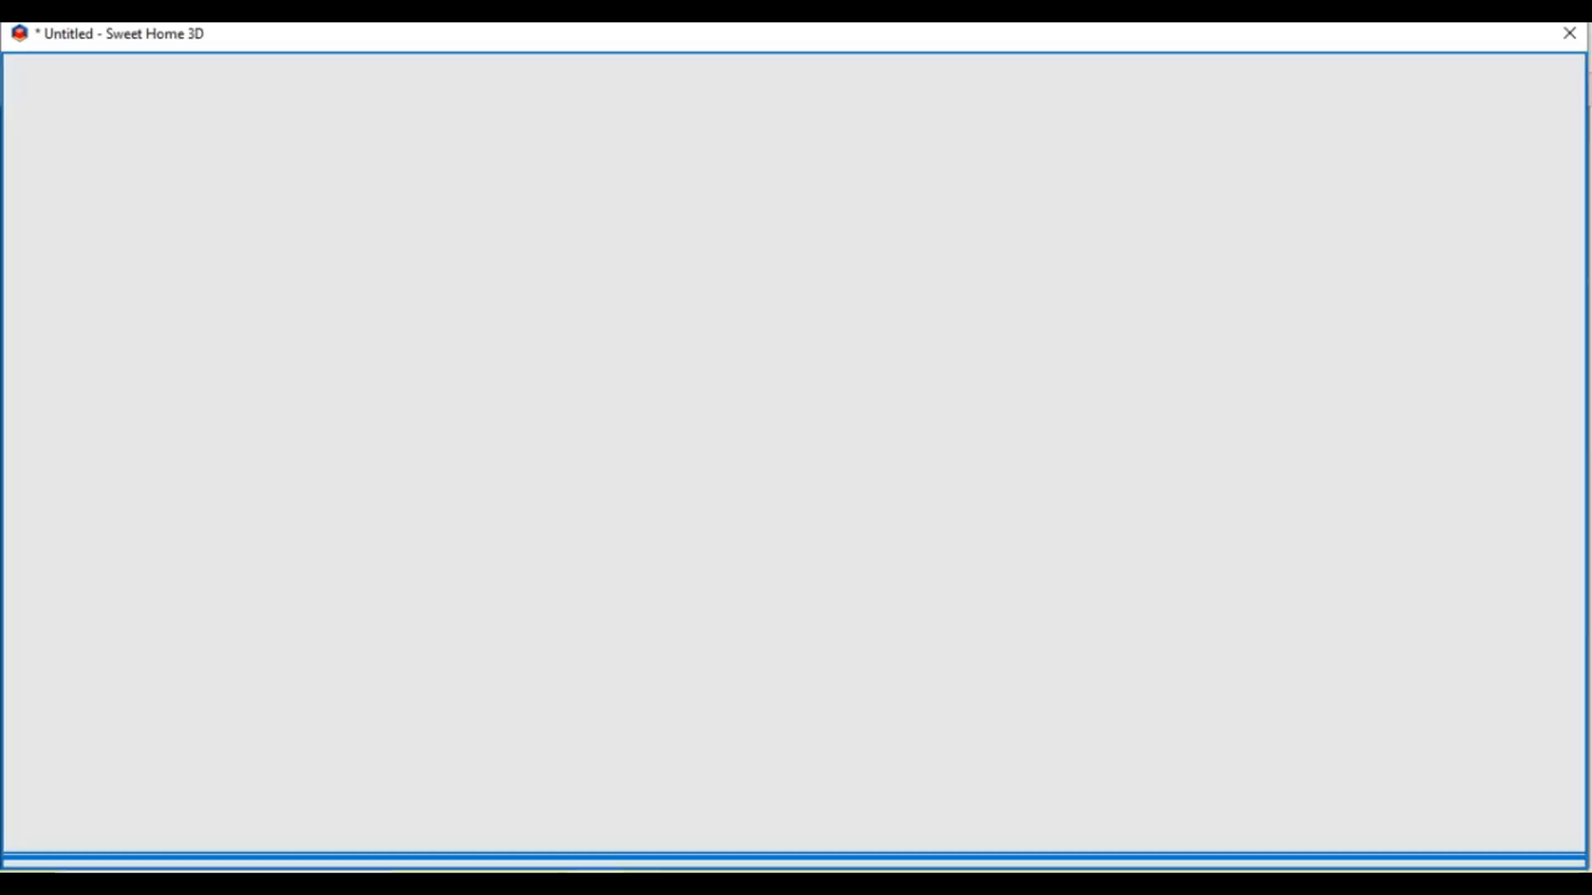
left_click_drag(880, 348, 912, 124)
Step: Move the 3D view window down below the plan and narrow the furniture catalog to widen the plan area
left_click_drag(1281, 45, 1302, 641)
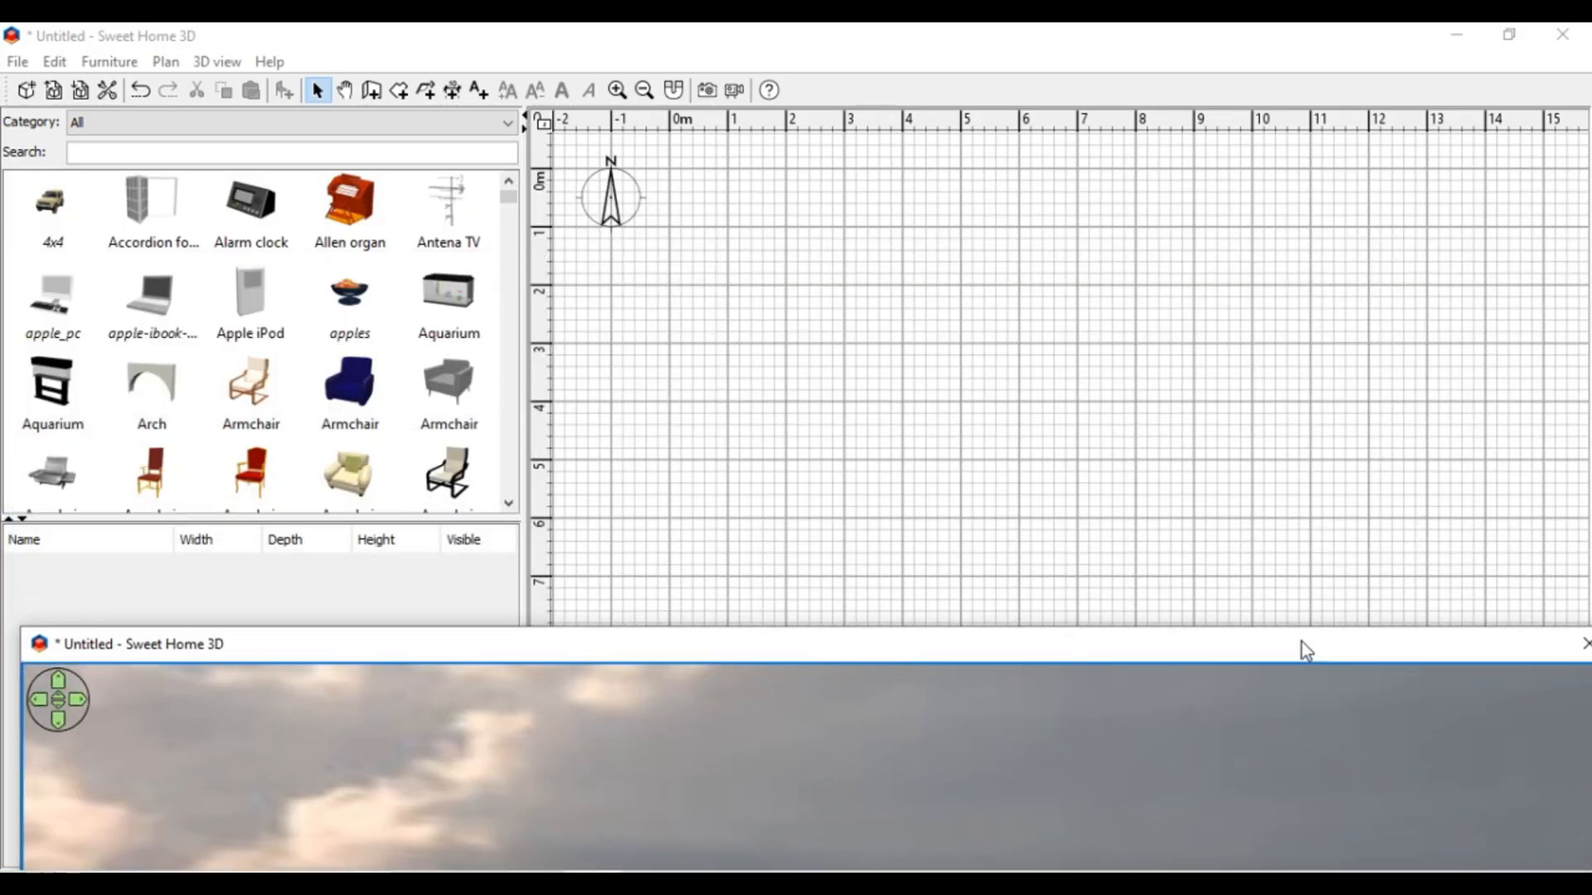
left_click_drag(525, 352, 196, 366)
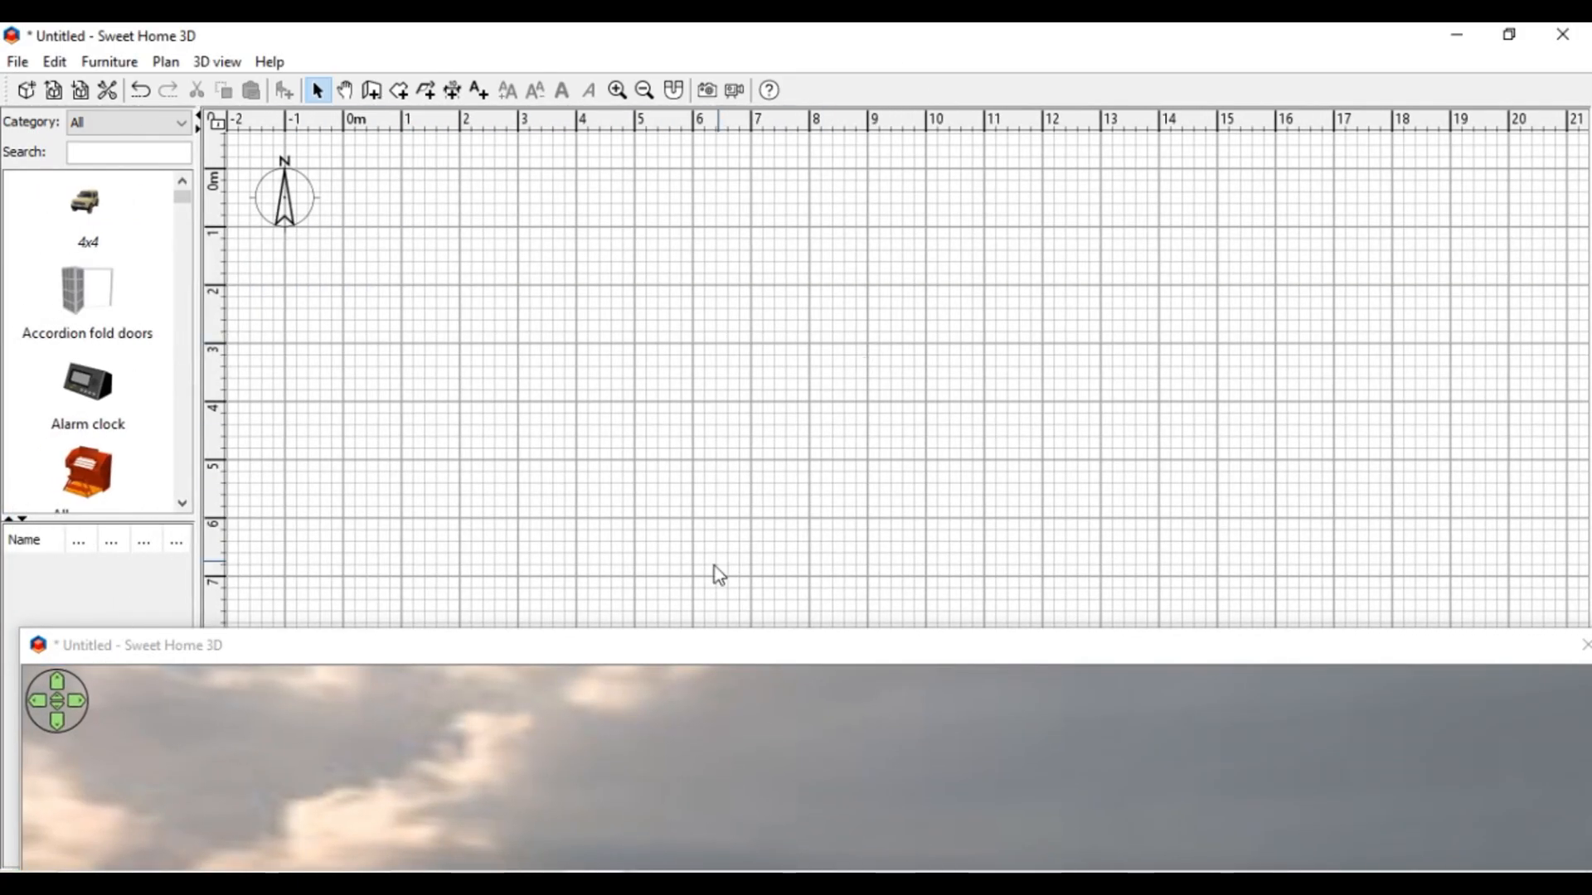
left_click_drag(700, 642, 773, 614)
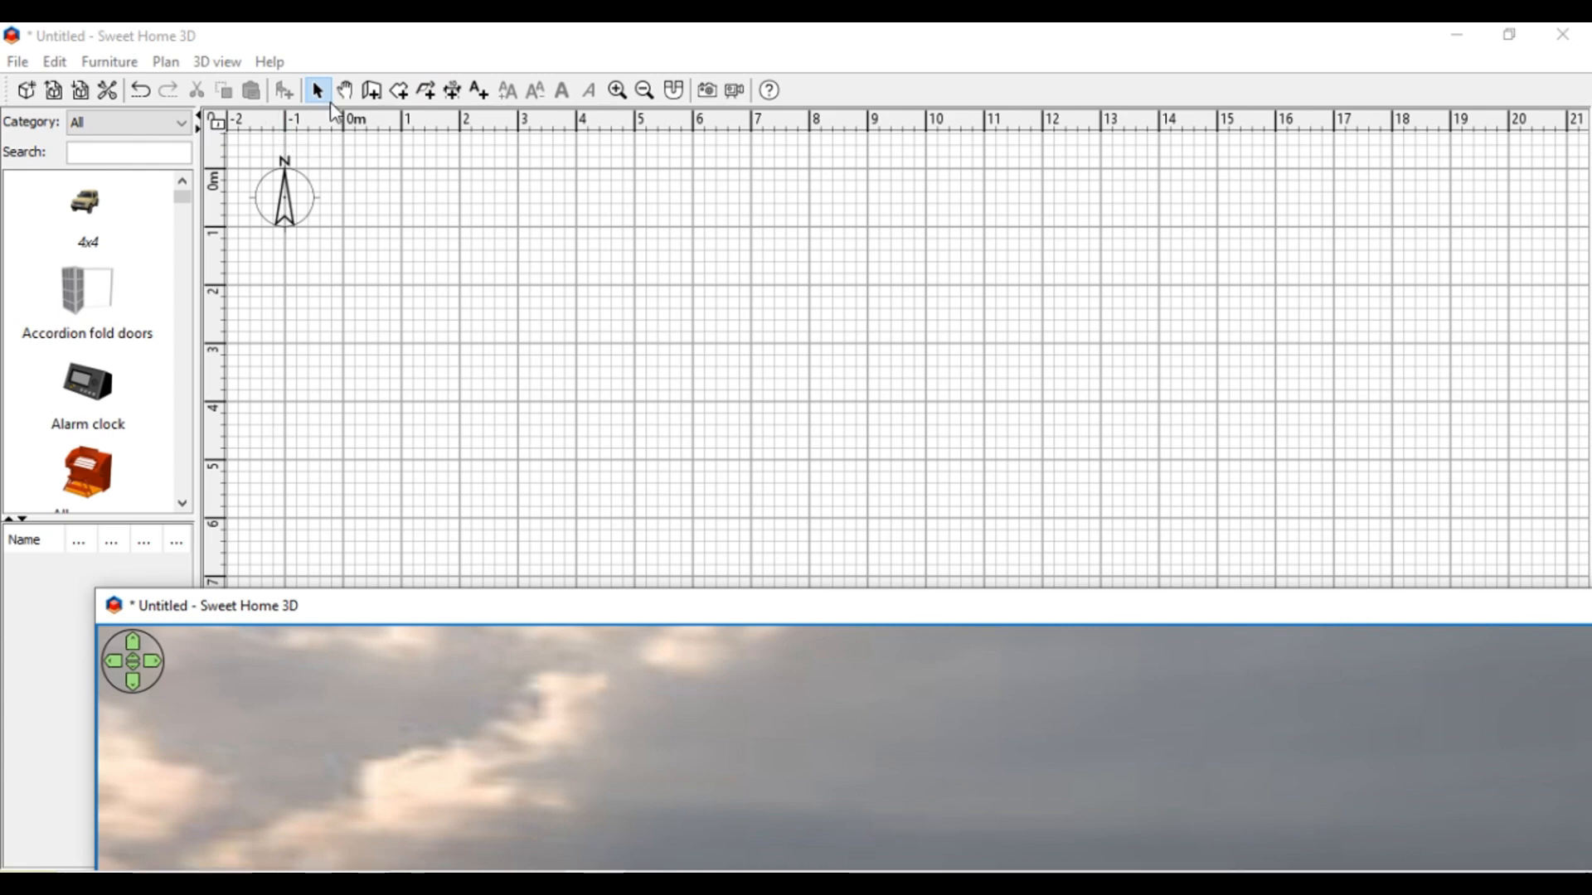
Step: Add a level above Level 0 and set its elevation, floor thickness and height to 60 cm each
right_click(404, 268)
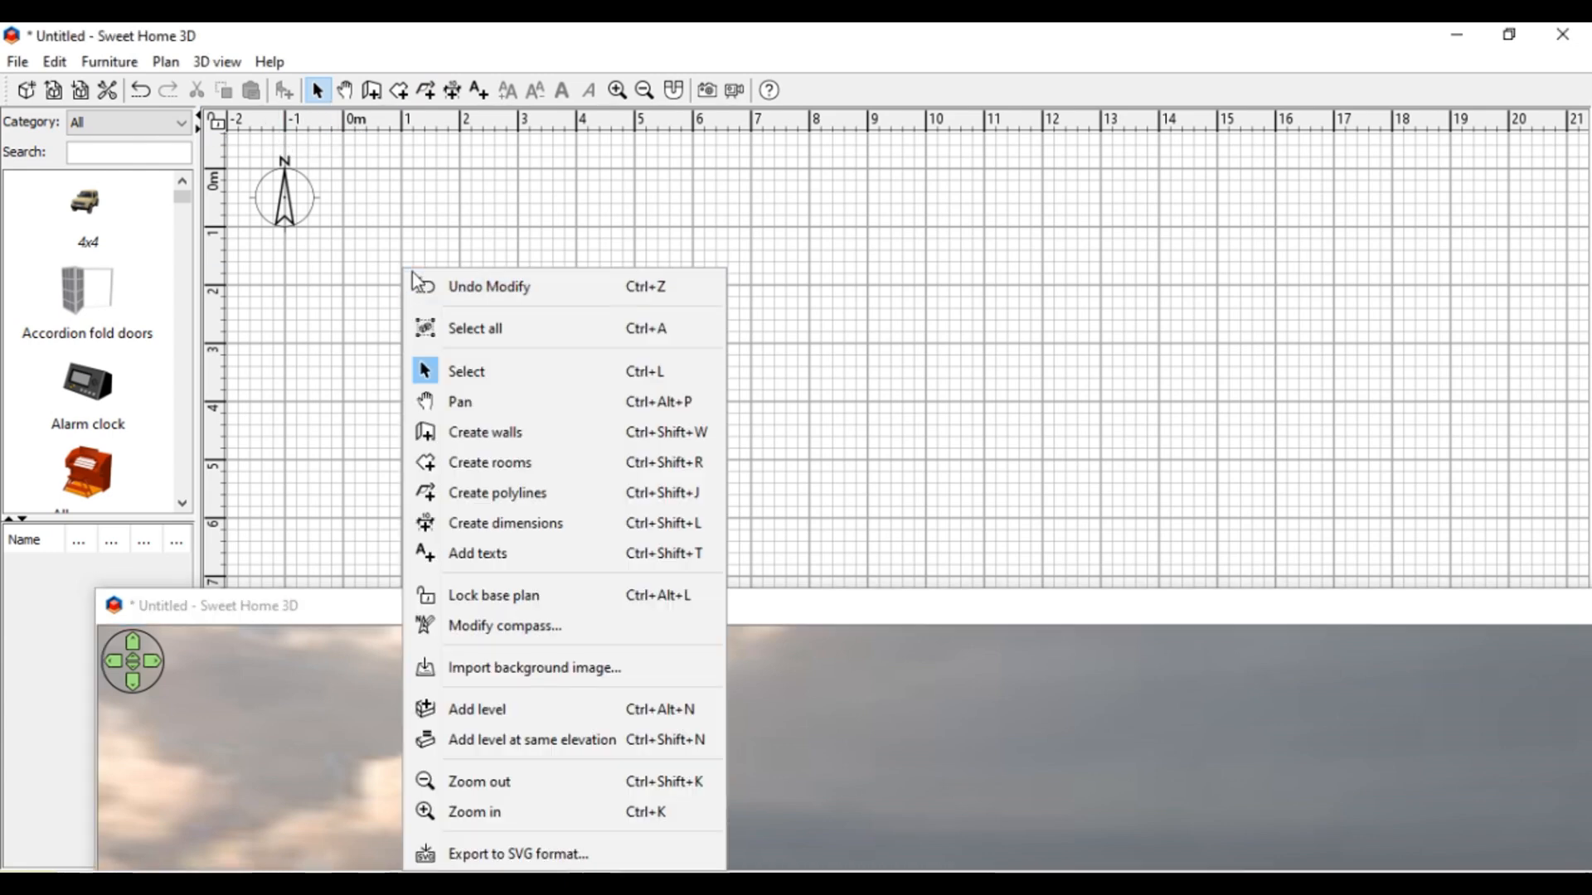
left_click(634, 706)
double_click(276, 122)
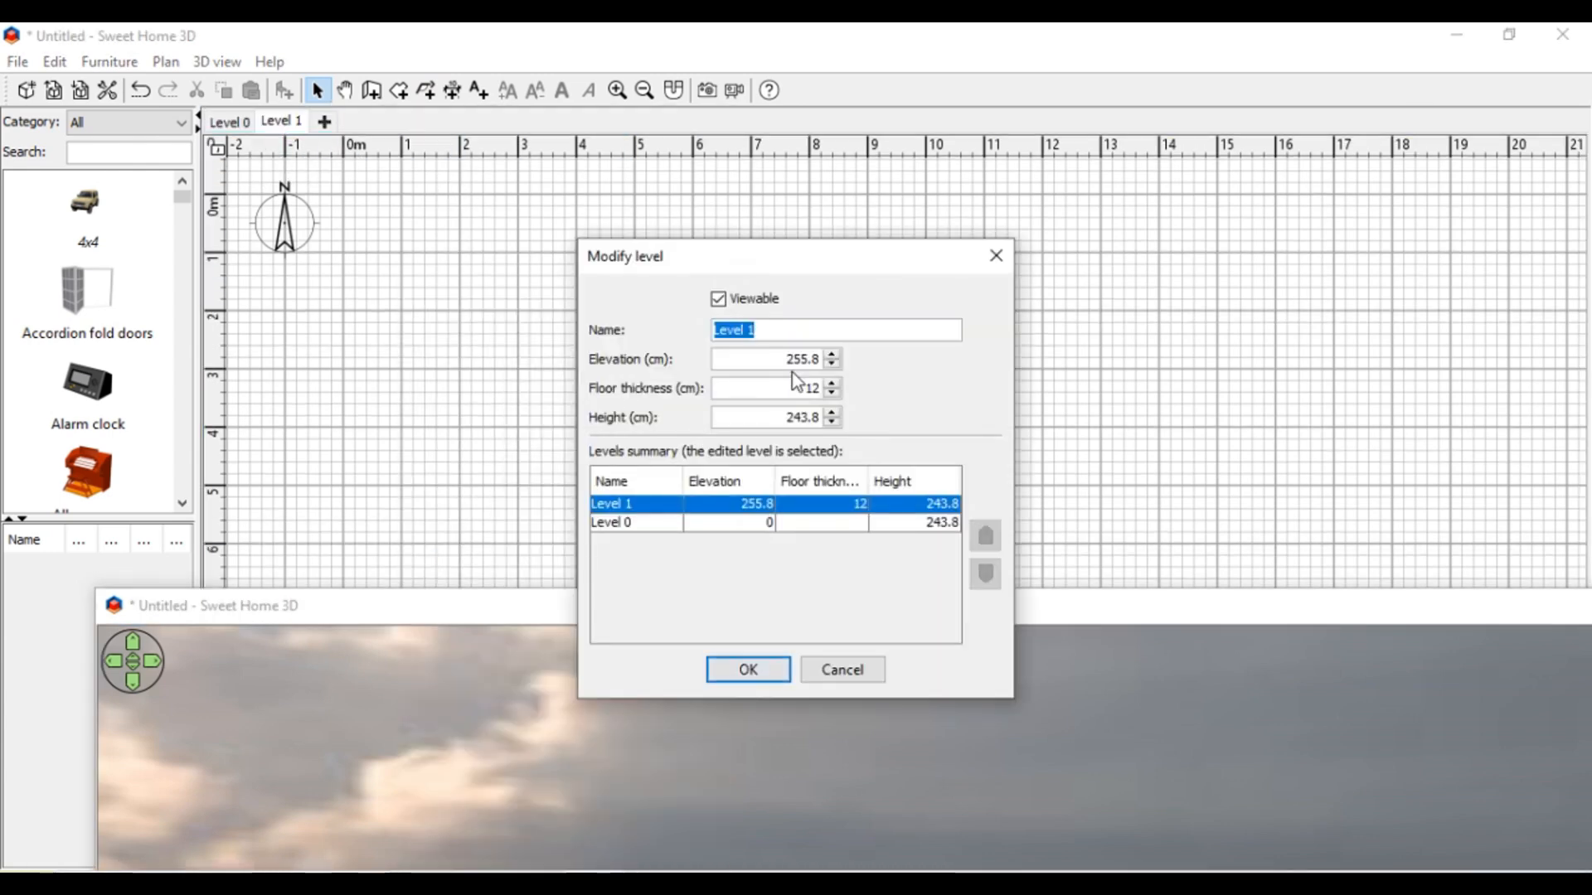
key("Tab")
type("60")
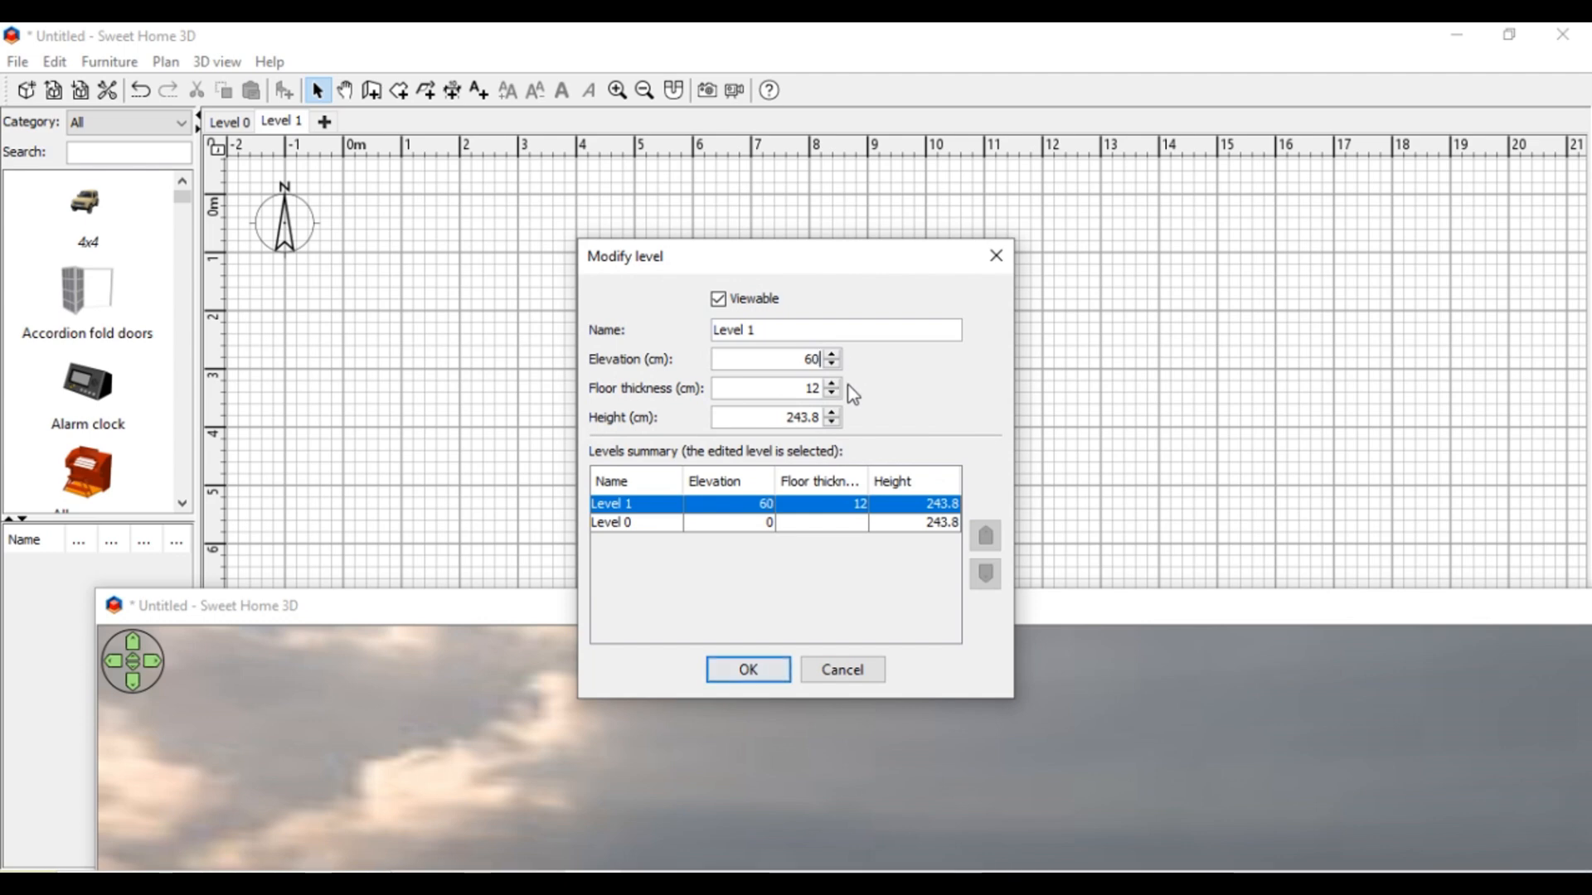
key("Tab")
type("60")
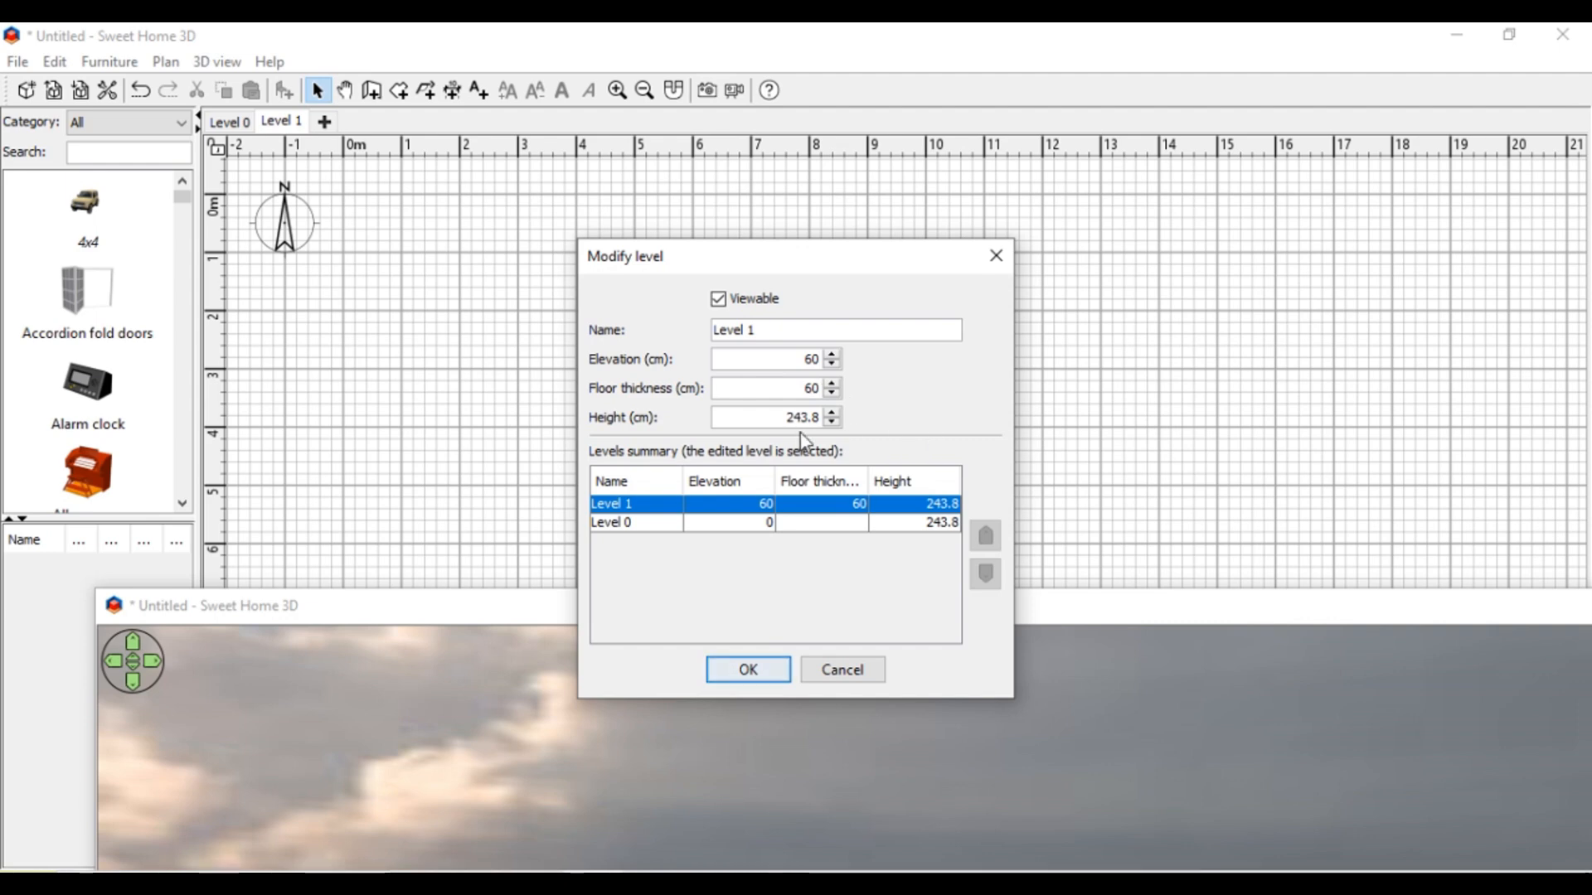
key("Tab")
type("60")
key("Return")
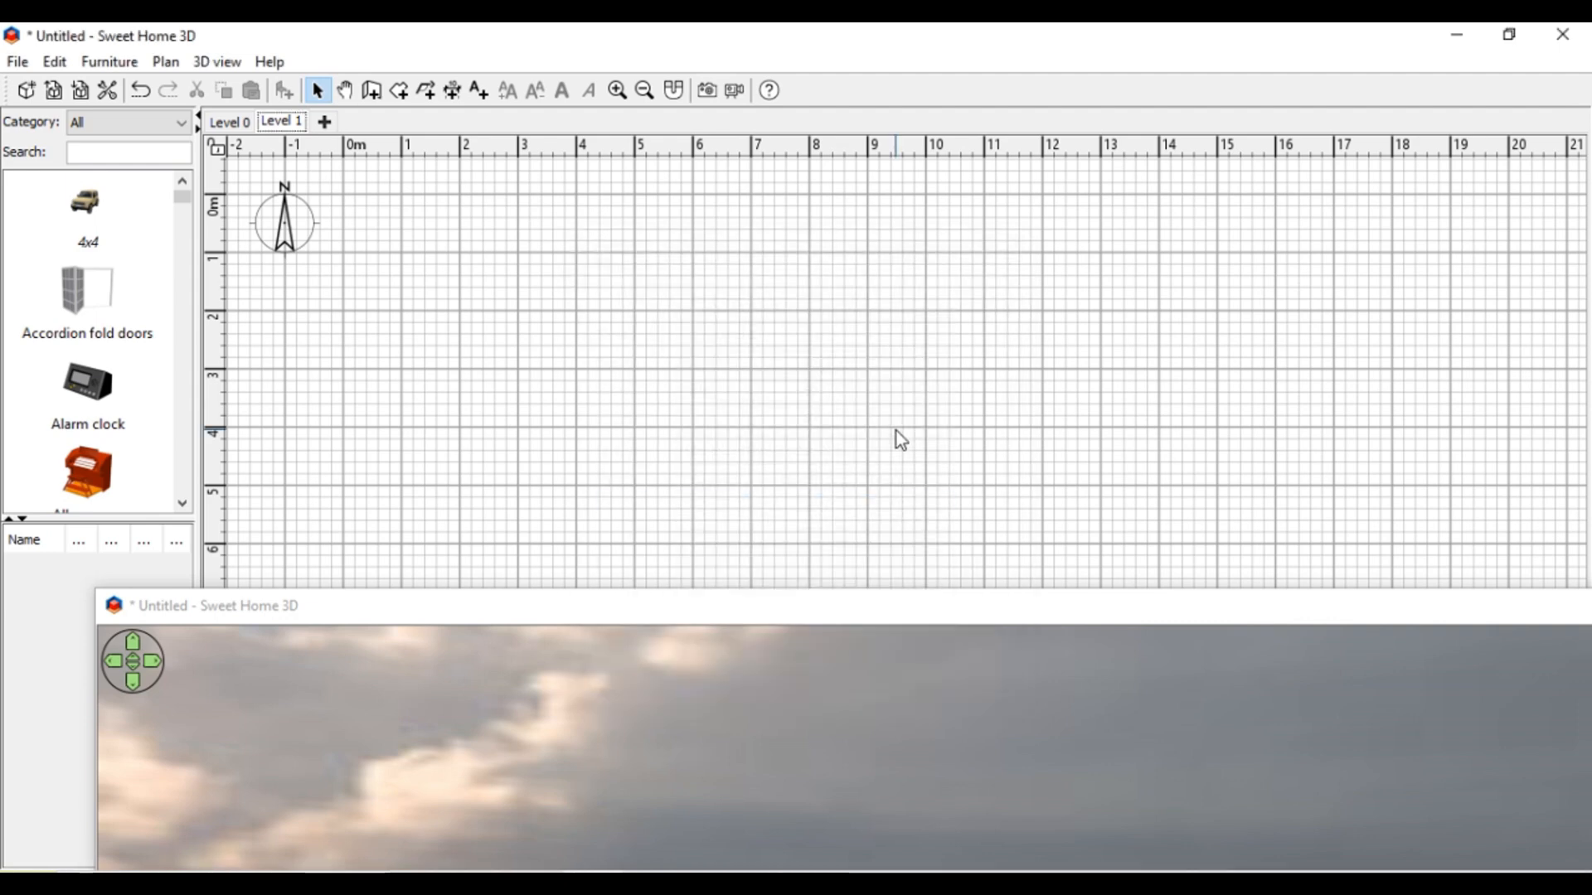
Step: Draw a rectangular room about 608 by 504 cm on Level 1 and check it in the 3D view
left_click(398, 91)
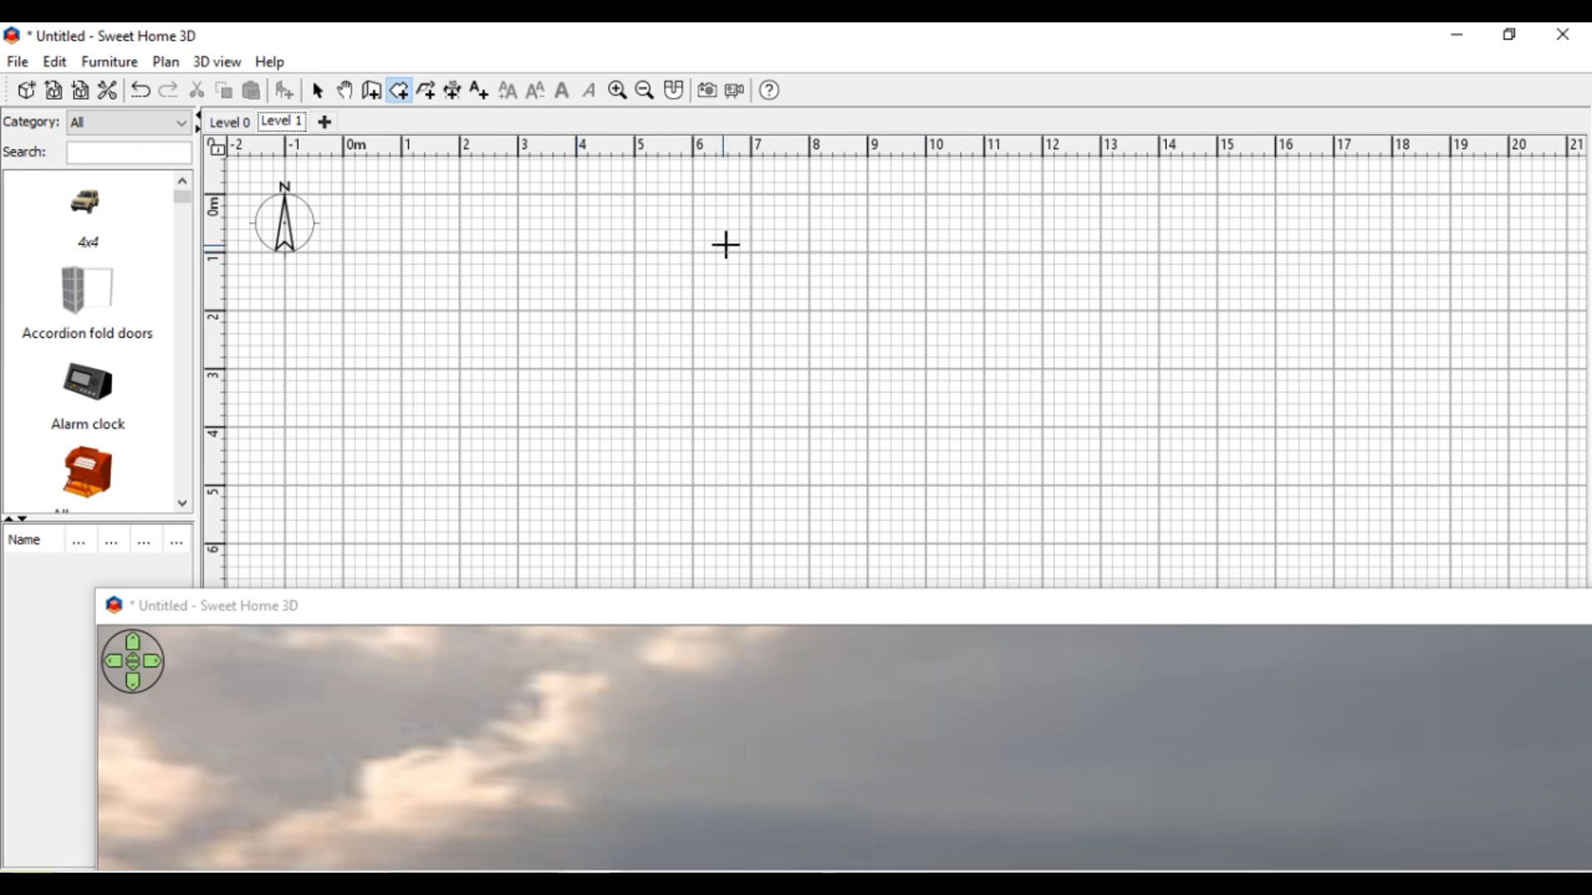
left_click(691, 252)
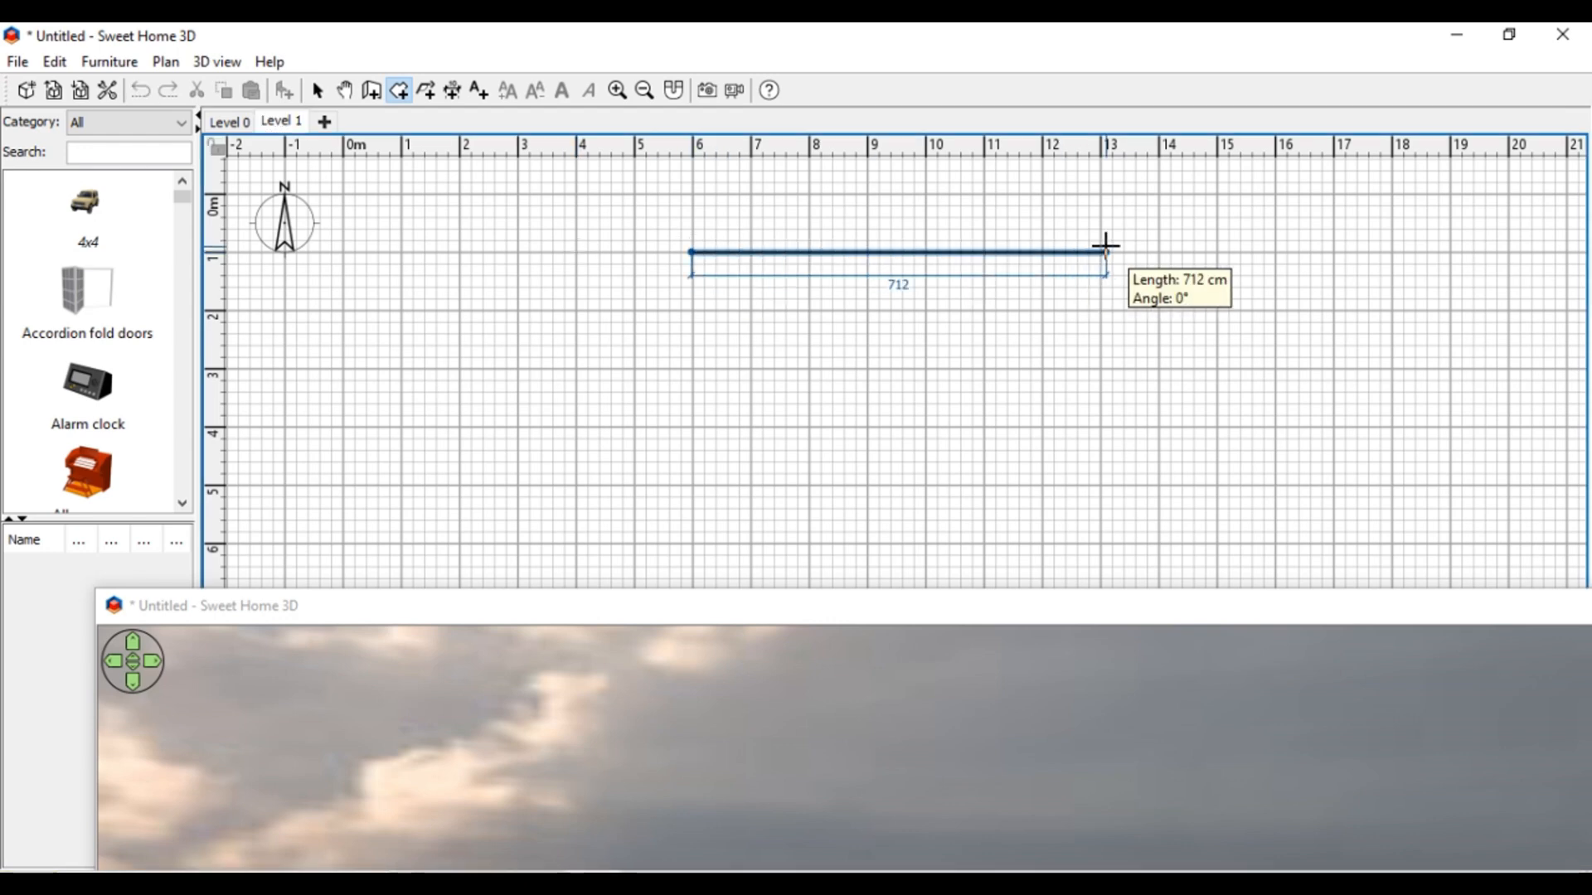
left_click(1046, 252)
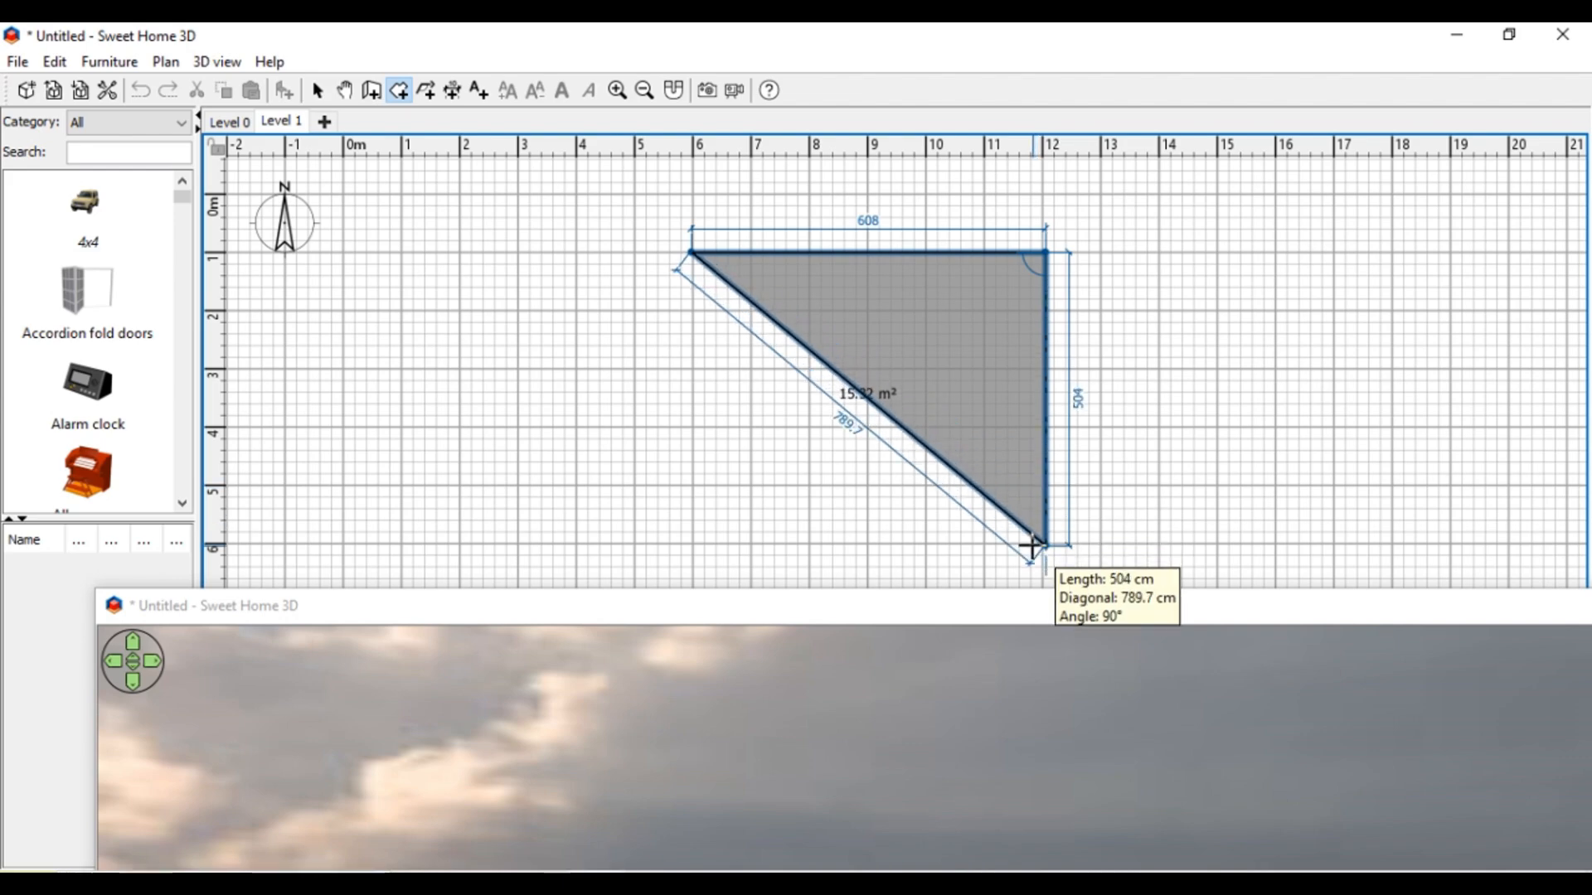
left_click(1037, 549)
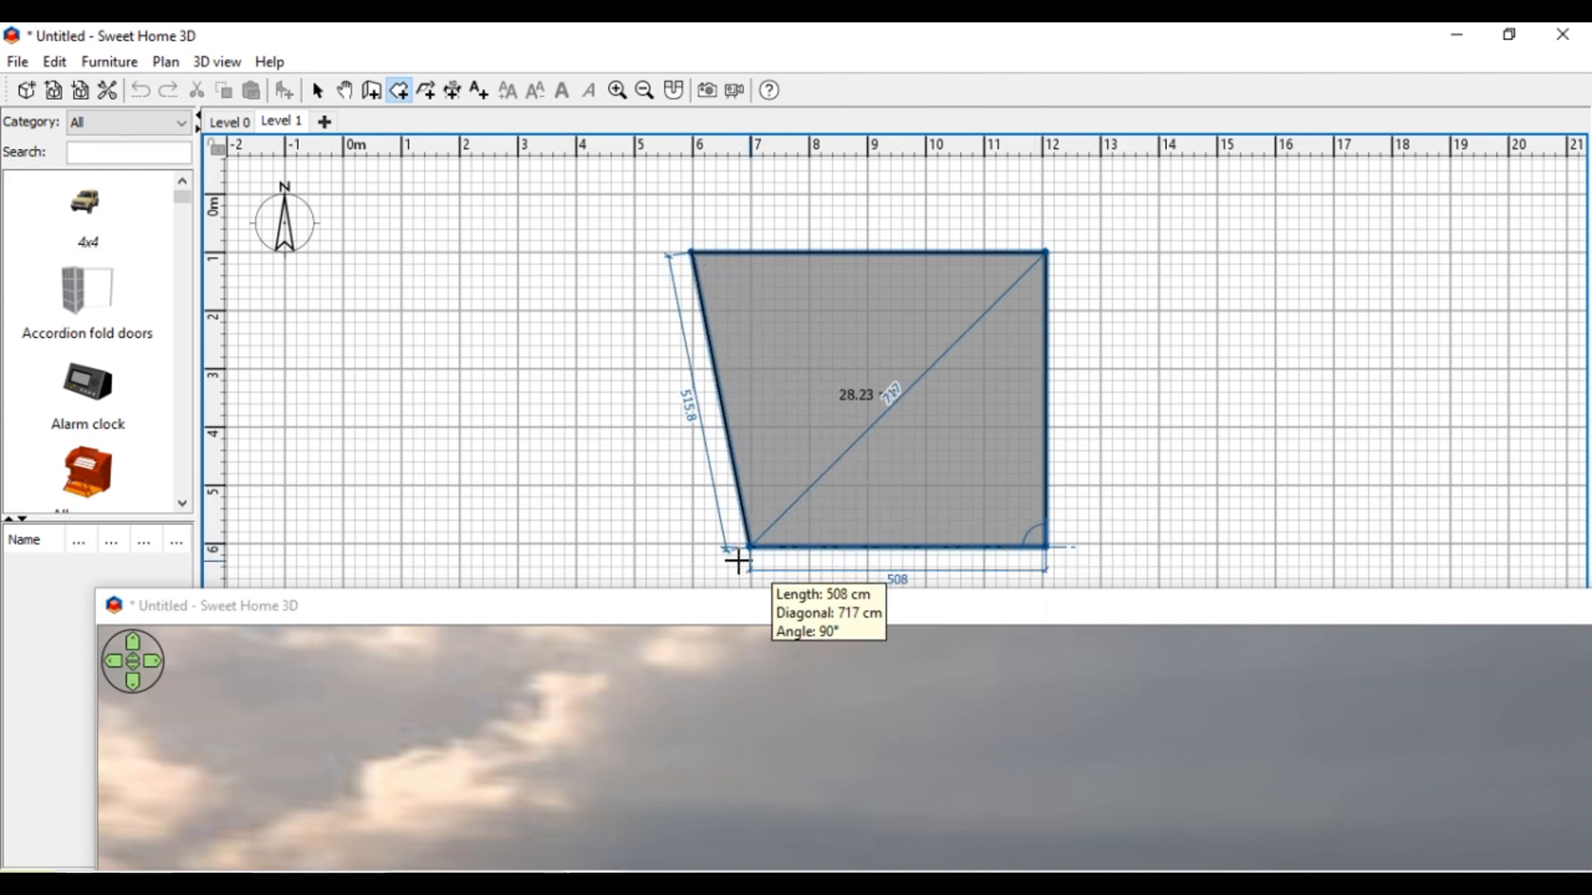
double_click(692, 549)
left_click_drag(802, 613, 731, 48)
left_click_drag(714, 204, 617, 529)
left_click_drag(810, 54, 831, 638)
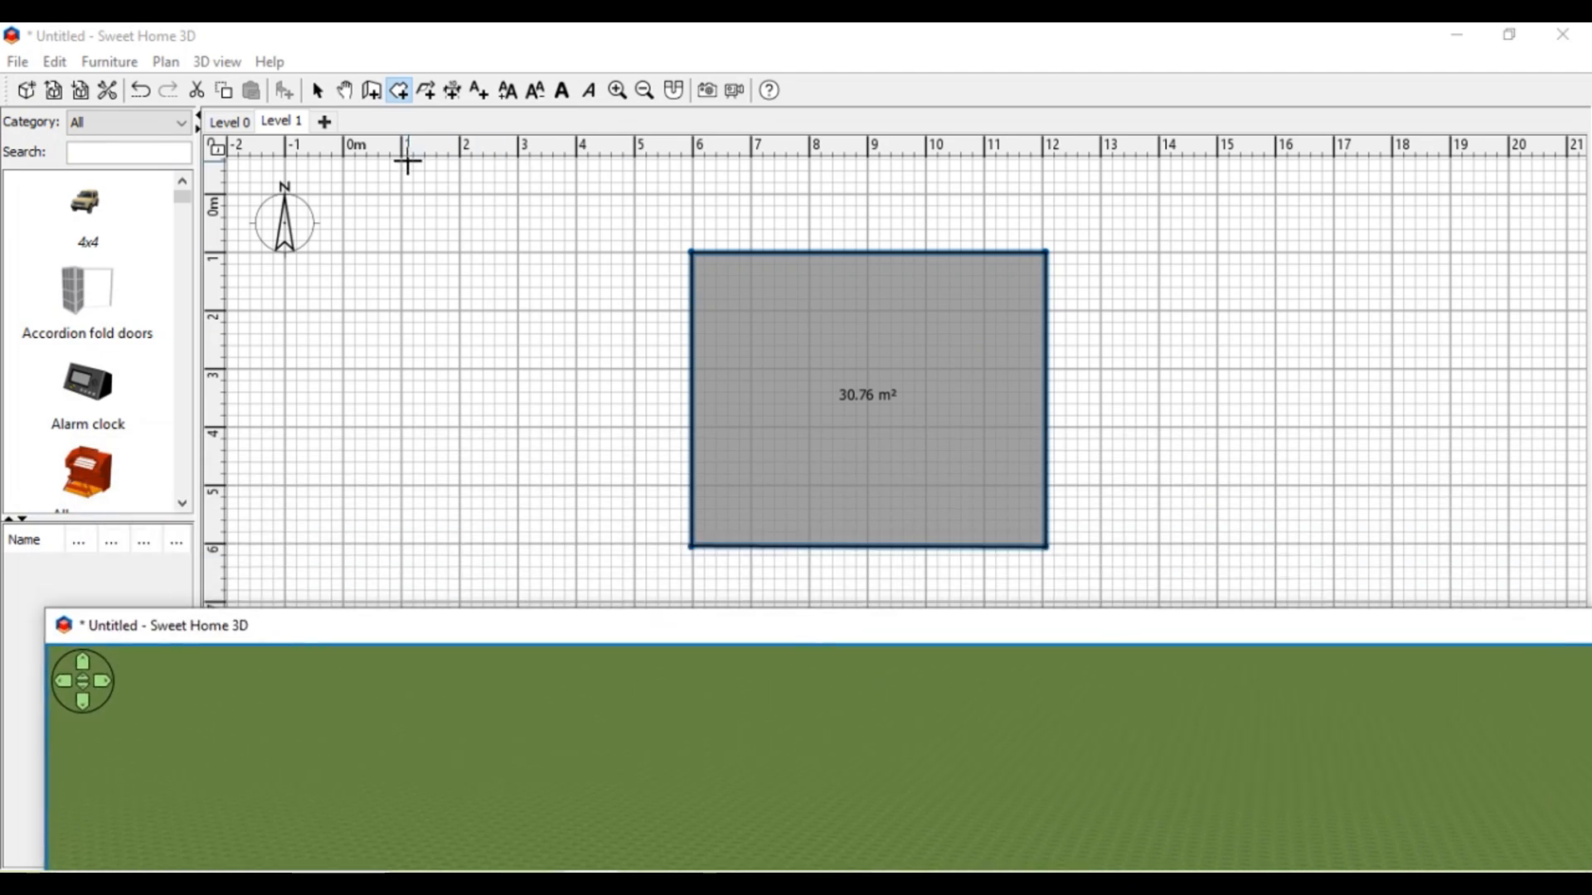
Step: Draw four connected walls forming a closed rectangle just inside the room's edges on Level 1, and check them in 3D
left_click(373, 92)
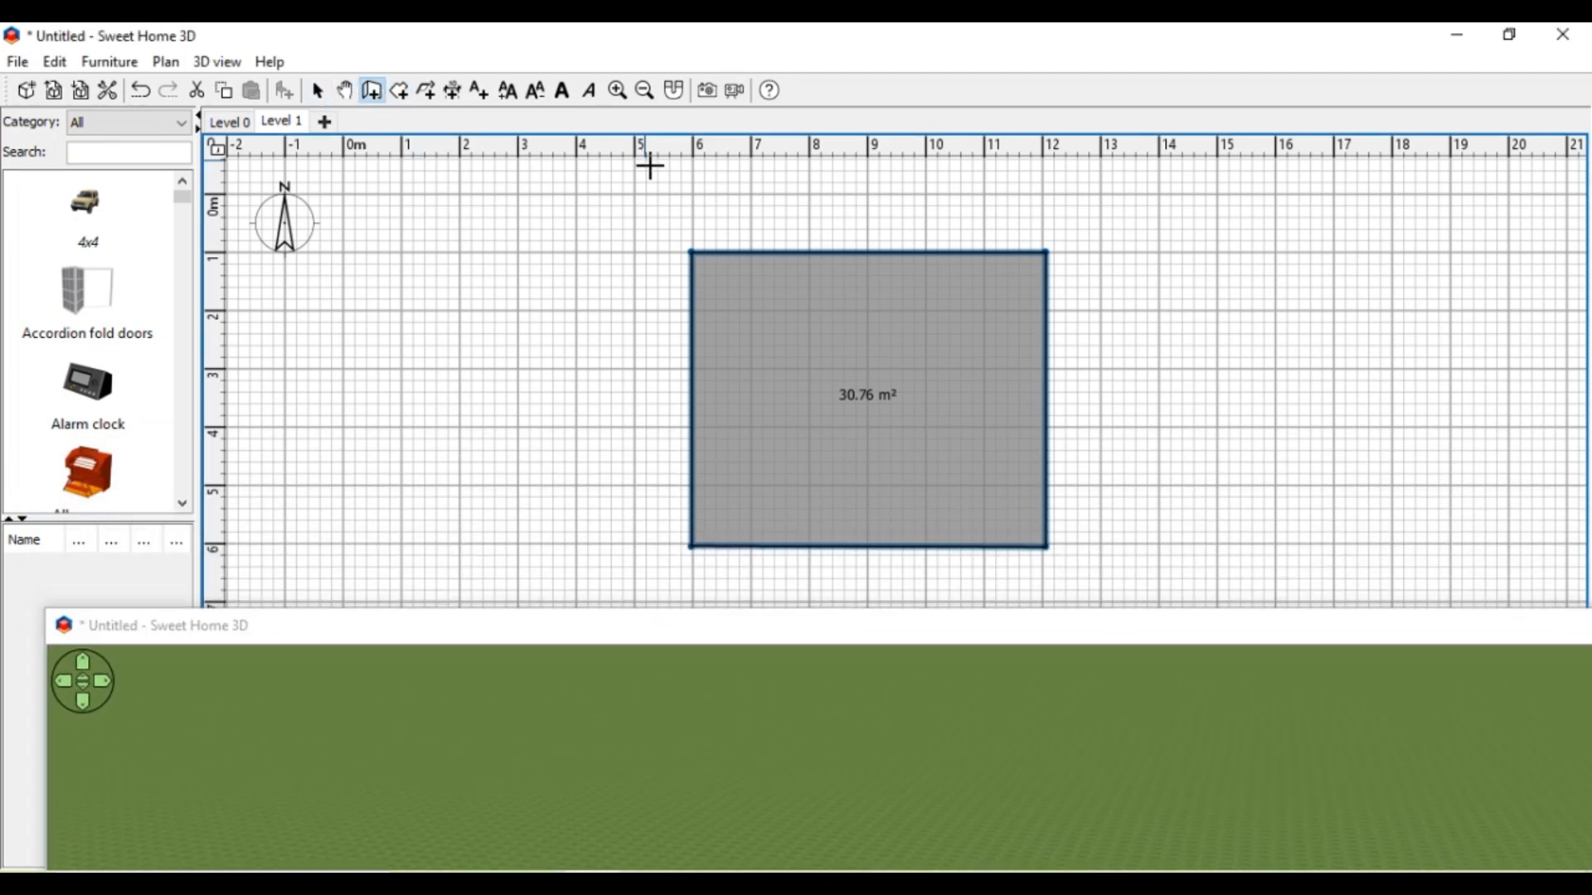
left_click(702, 264)
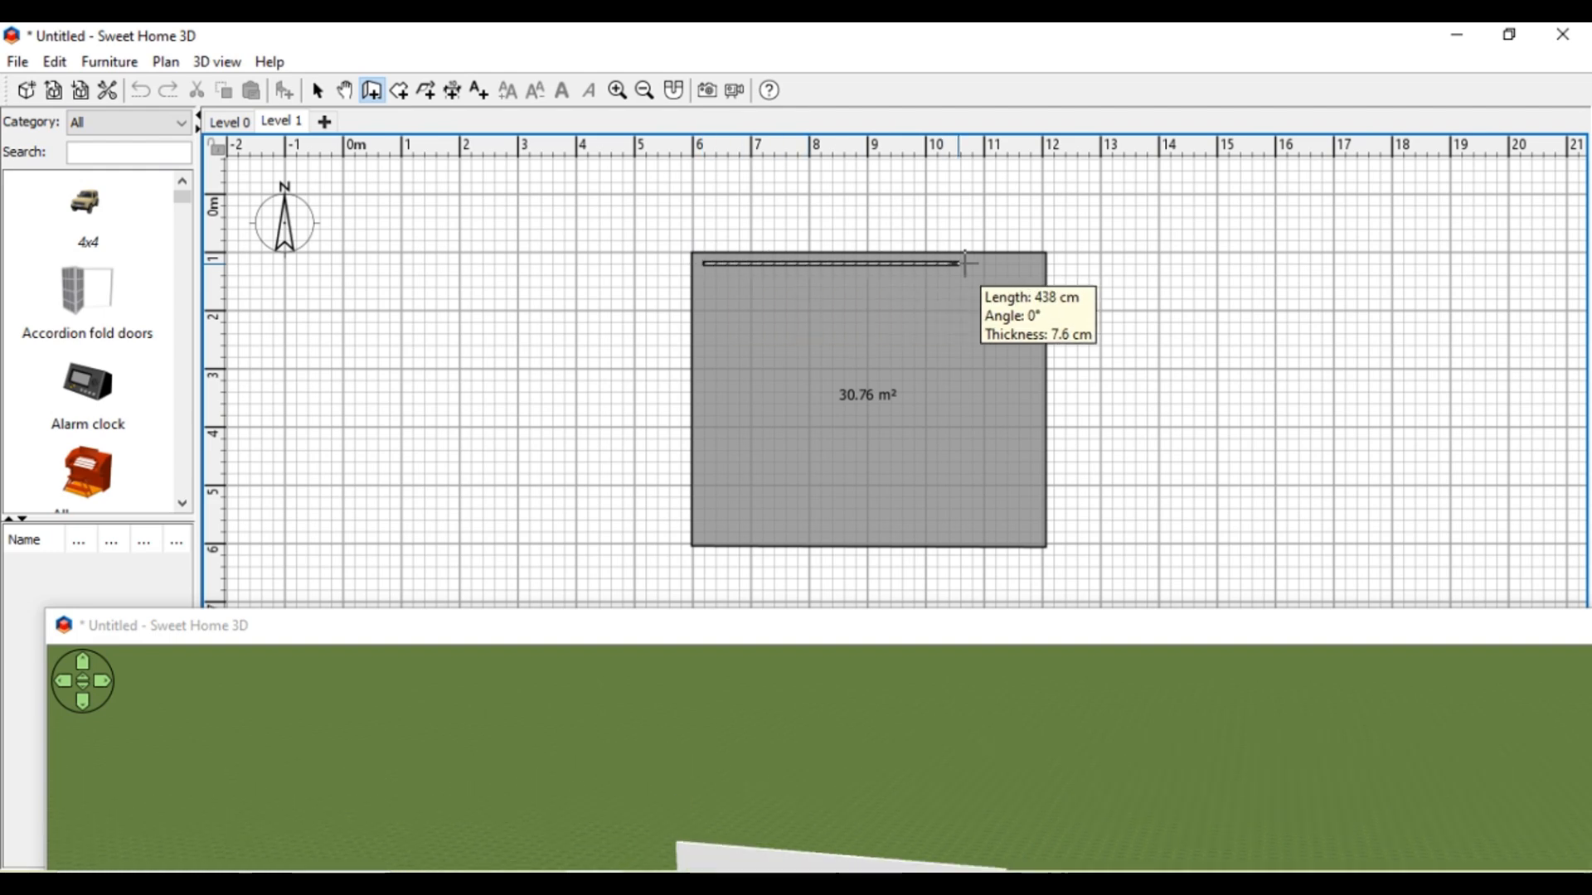
left_click(1028, 264)
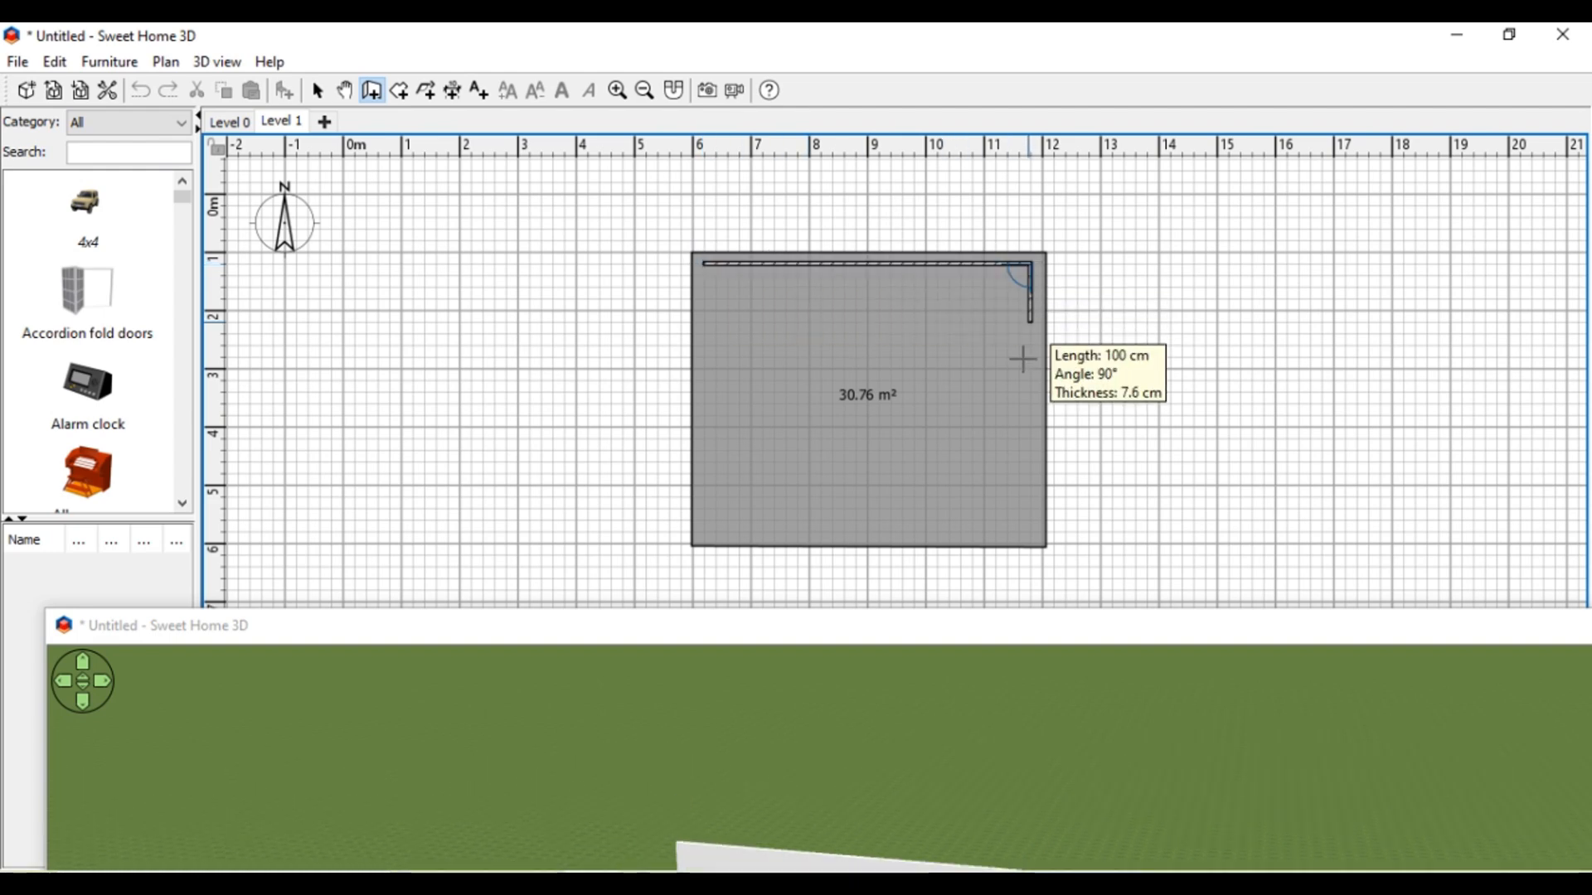
left_click(1031, 536)
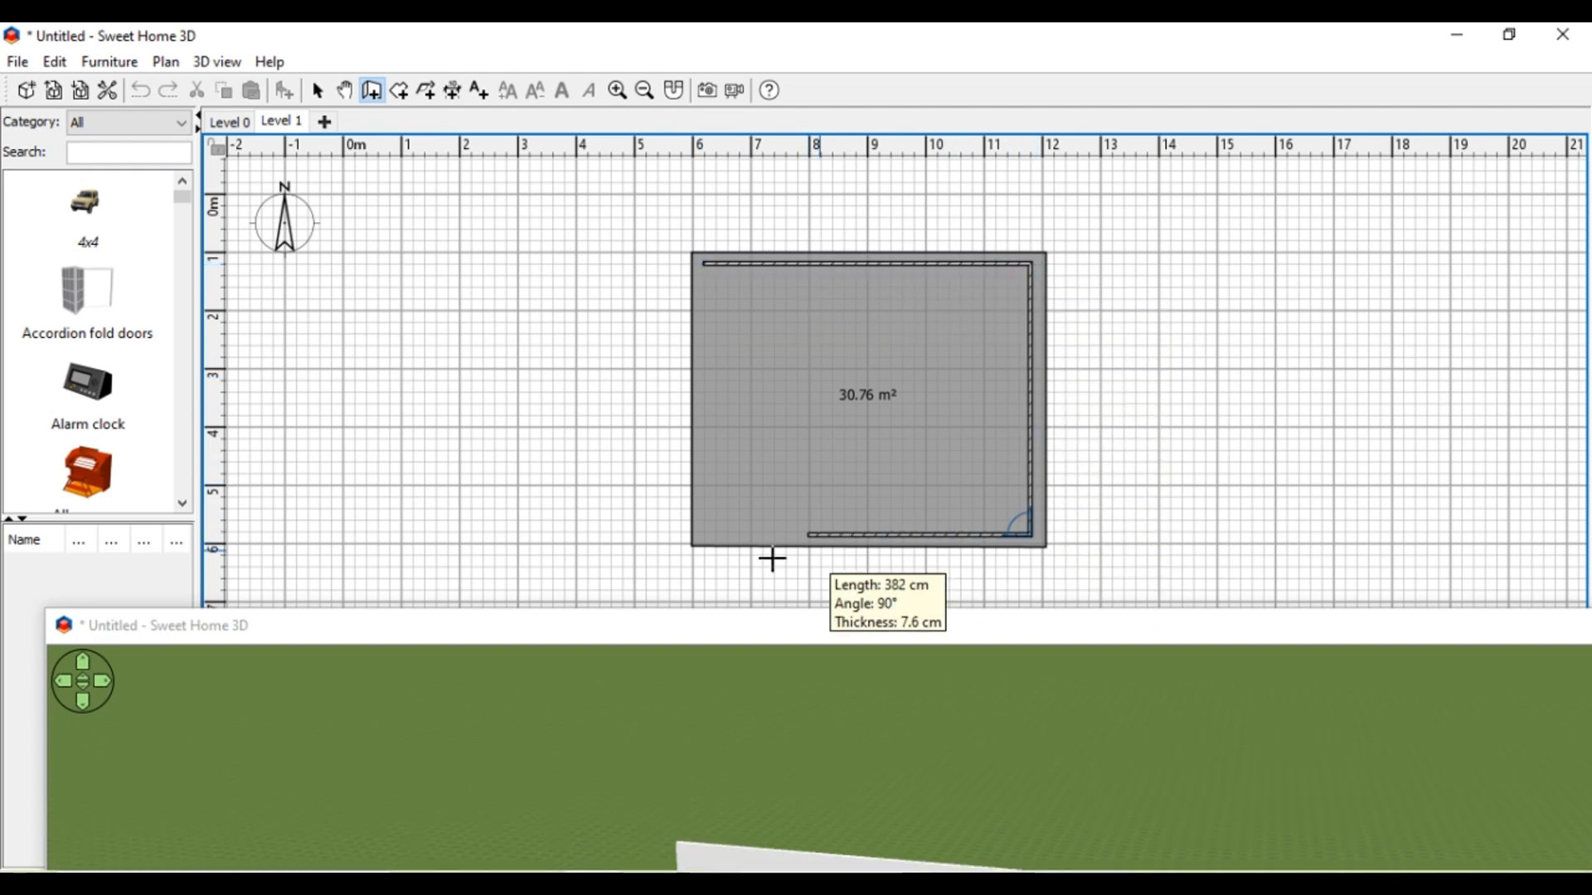
left_click(703, 536)
double_click(698, 264)
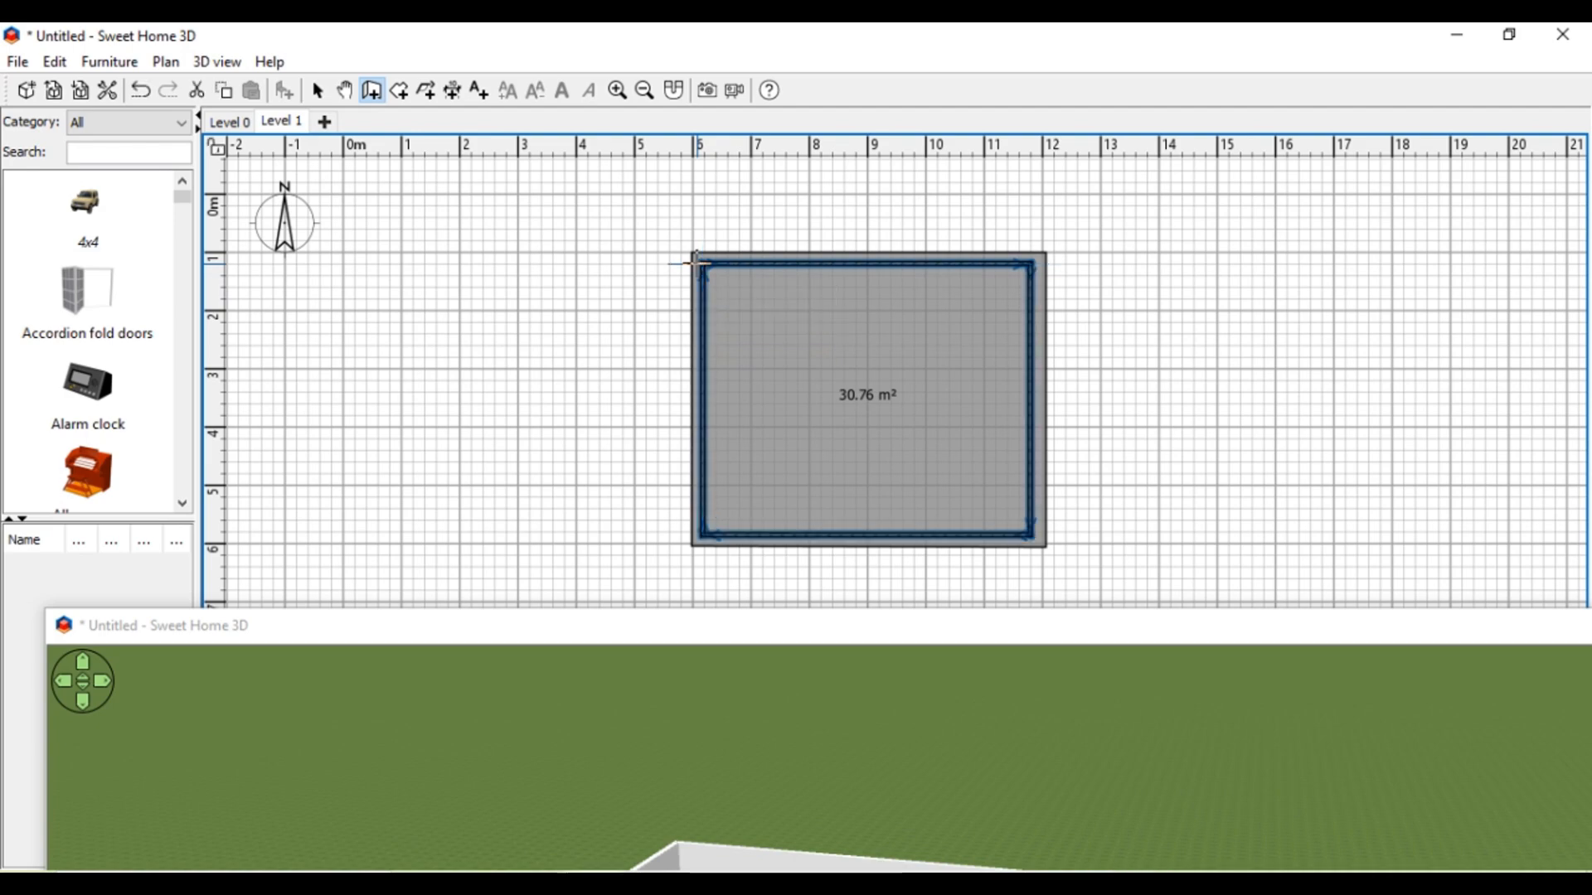
left_click_drag(926, 623, 861, 62)
left_click_drag(658, 540, 810, 153)
left_click_drag(828, 71, 892, 579)
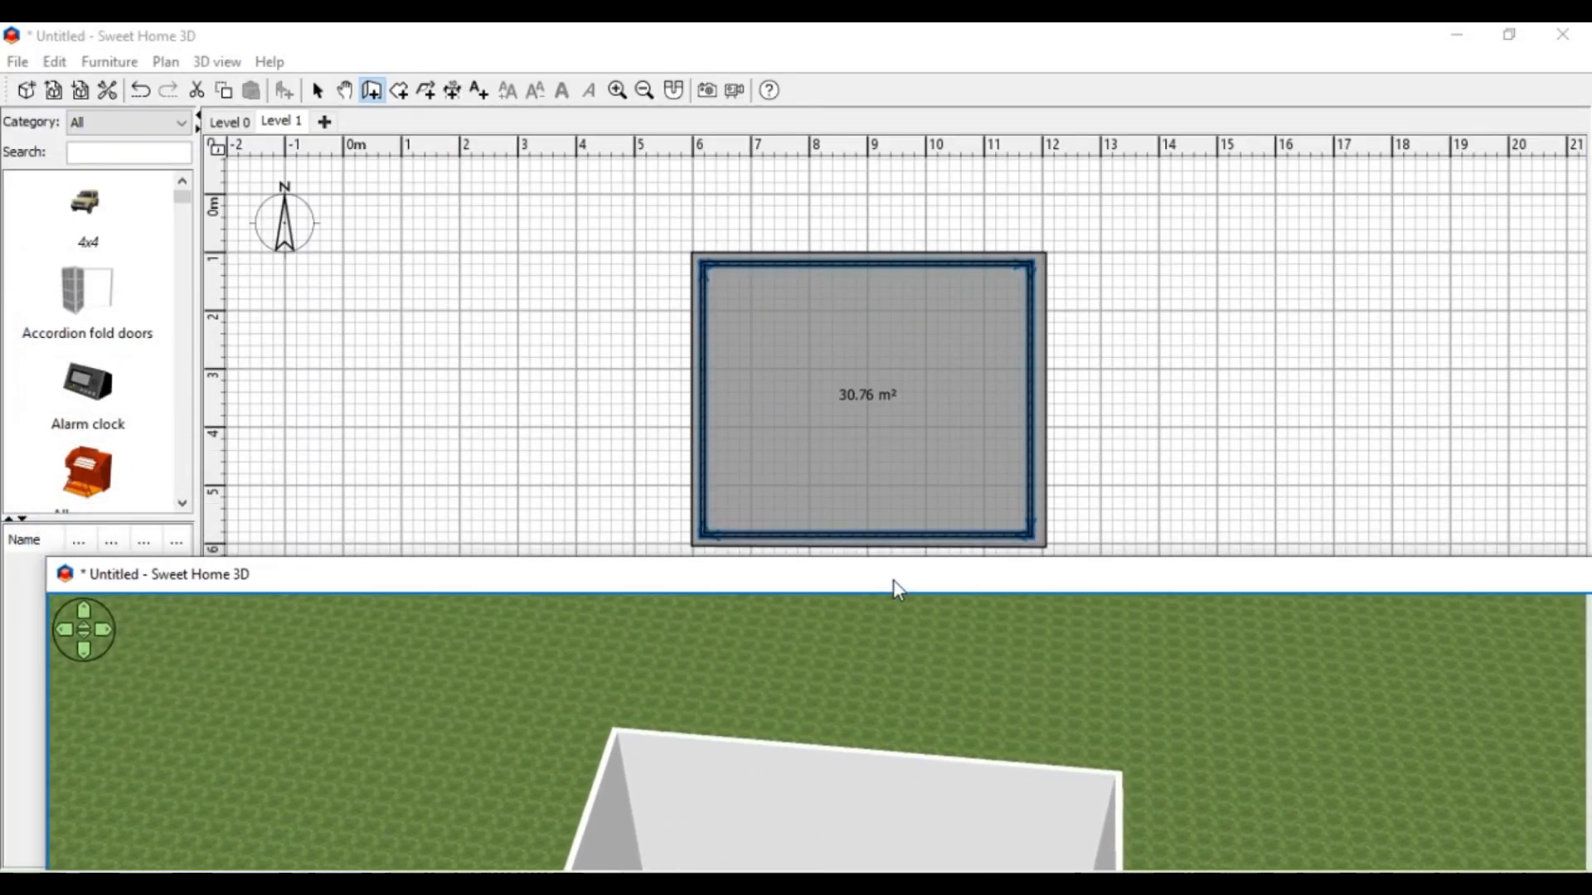
Step: Add another level and draw a rectangular room about 616 by 510 cm over the walls below as a roof slab
left_click(324, 122)
left_click_drag(739, 567, 731, 661)
left_click(399, 90)
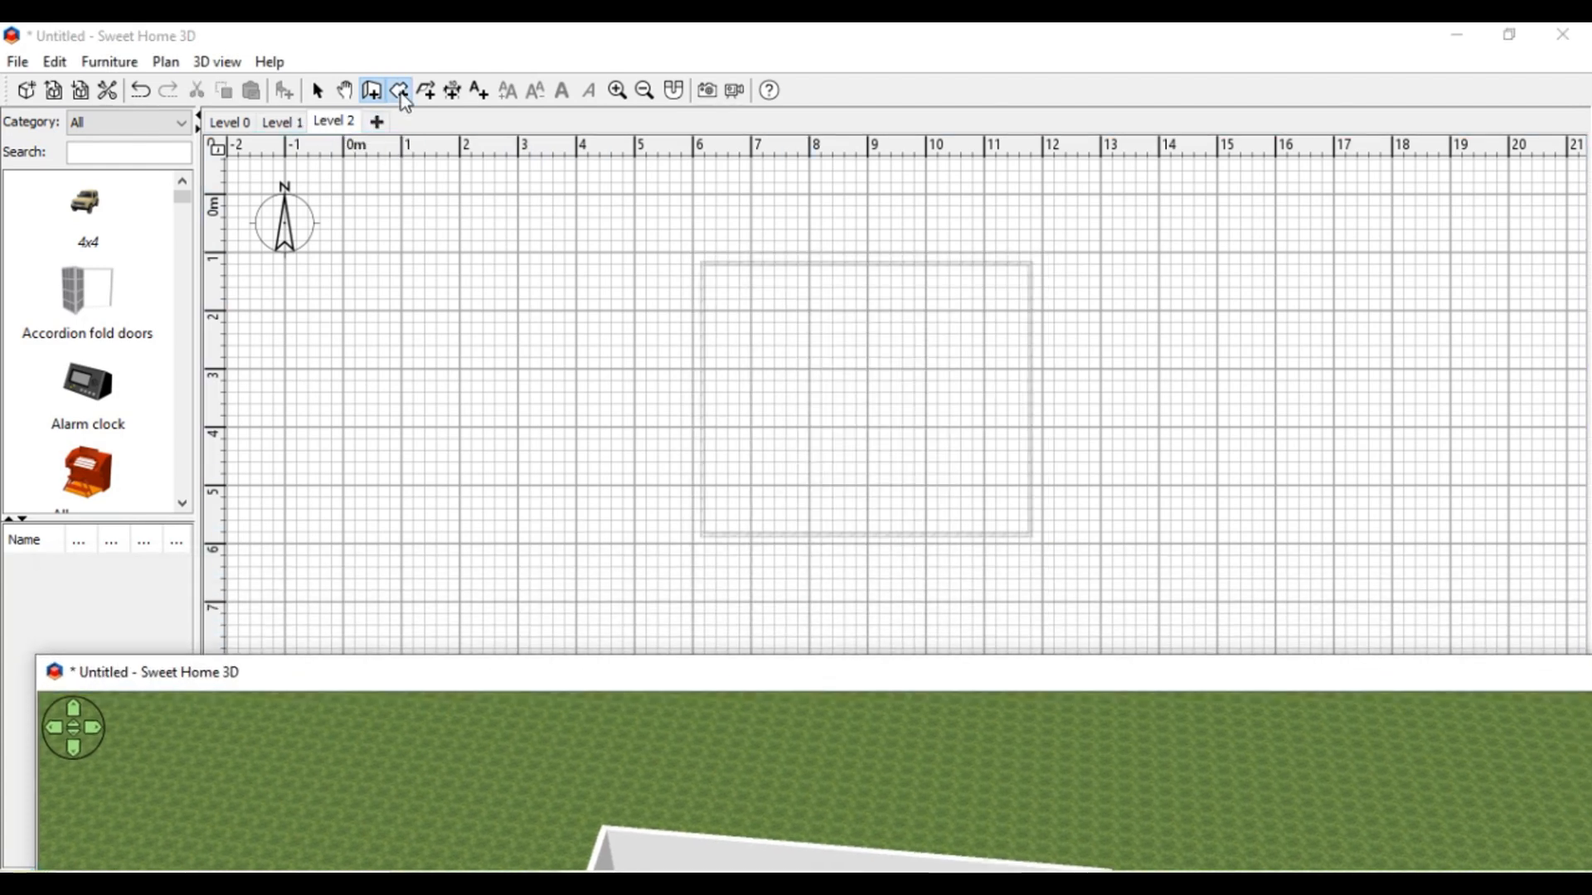
left_click(687, 248)
left_click(1046, 248)
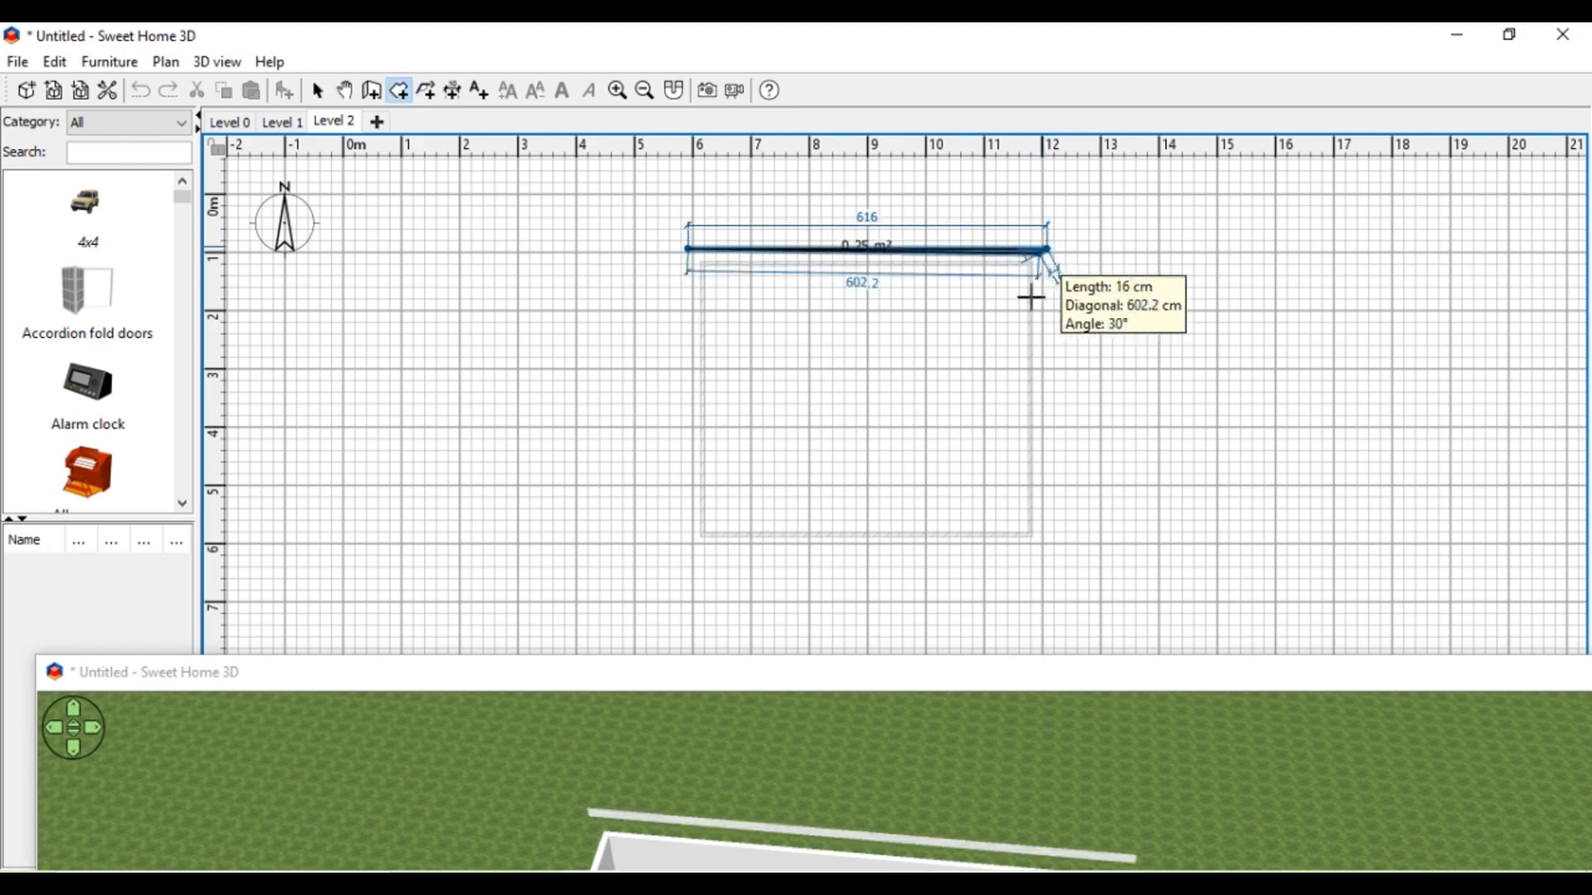
left_click(1047, 543)
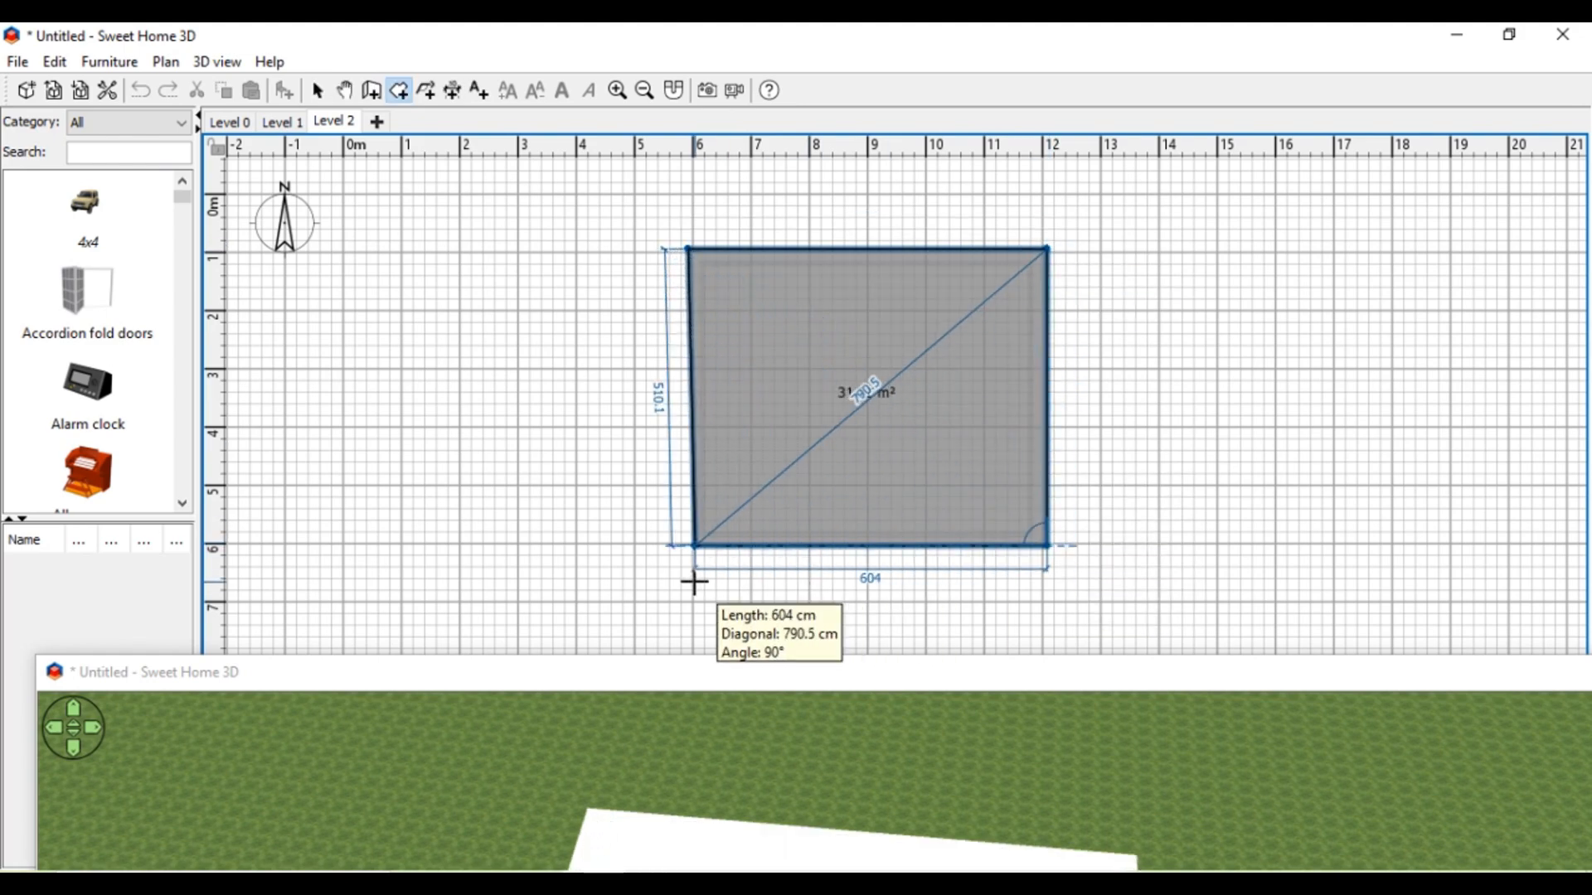
double_click(684, 578)
left_click_drag(777, 671, 703, 38)
left_click_drag(703, 390, 771, 348)
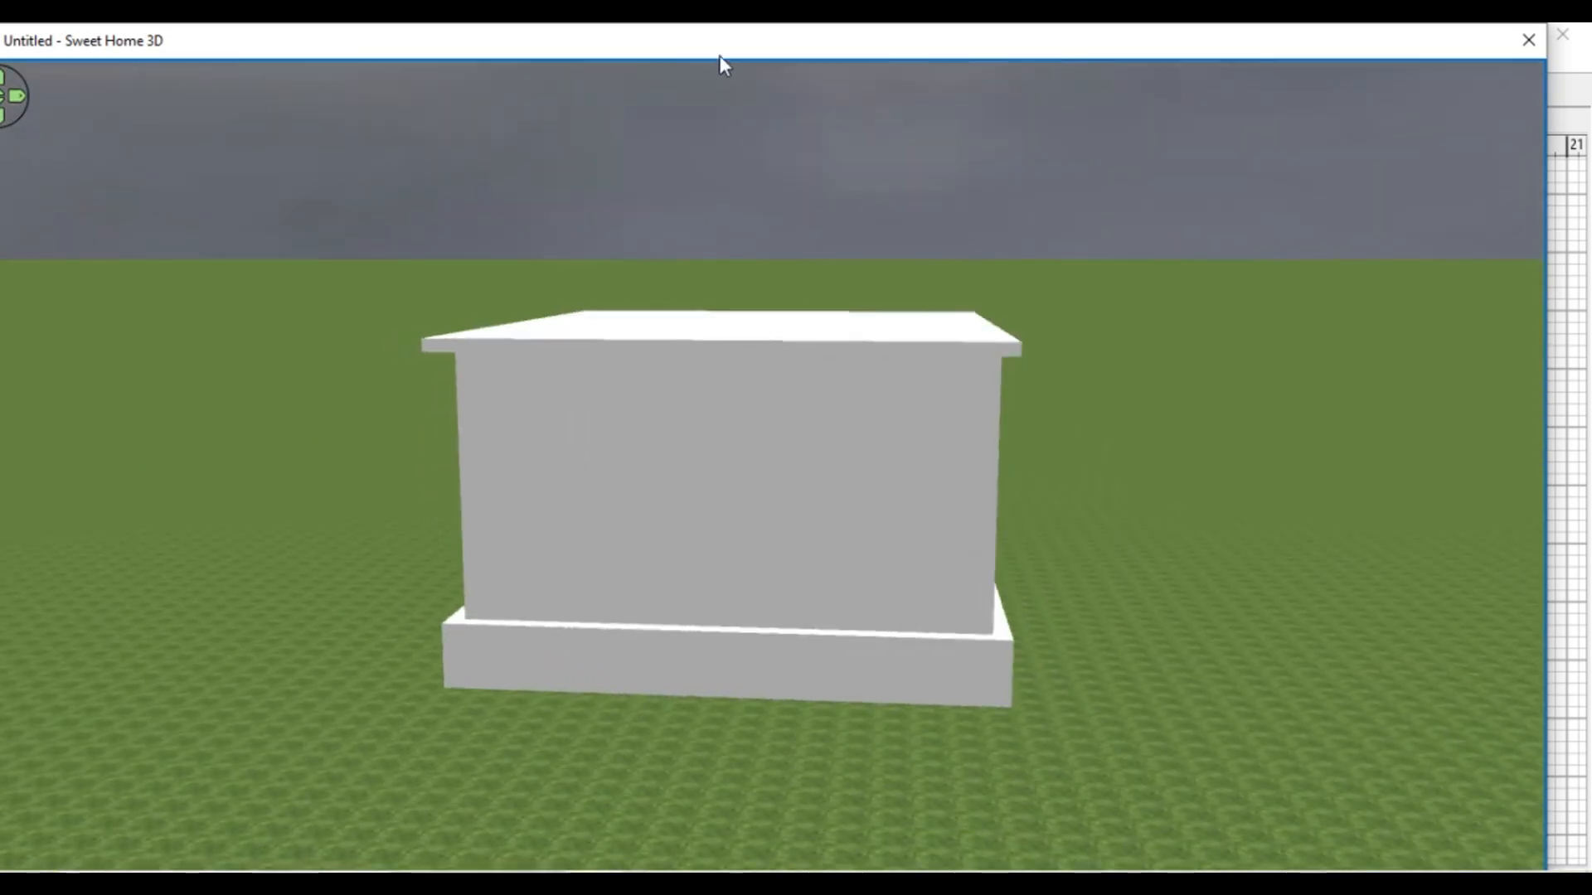
left_click_drag(720, 51, 868, 655)
Step: Switch to Level 1 and search the furniture catalog for an opened door with "open d"
left_click(269, 121)
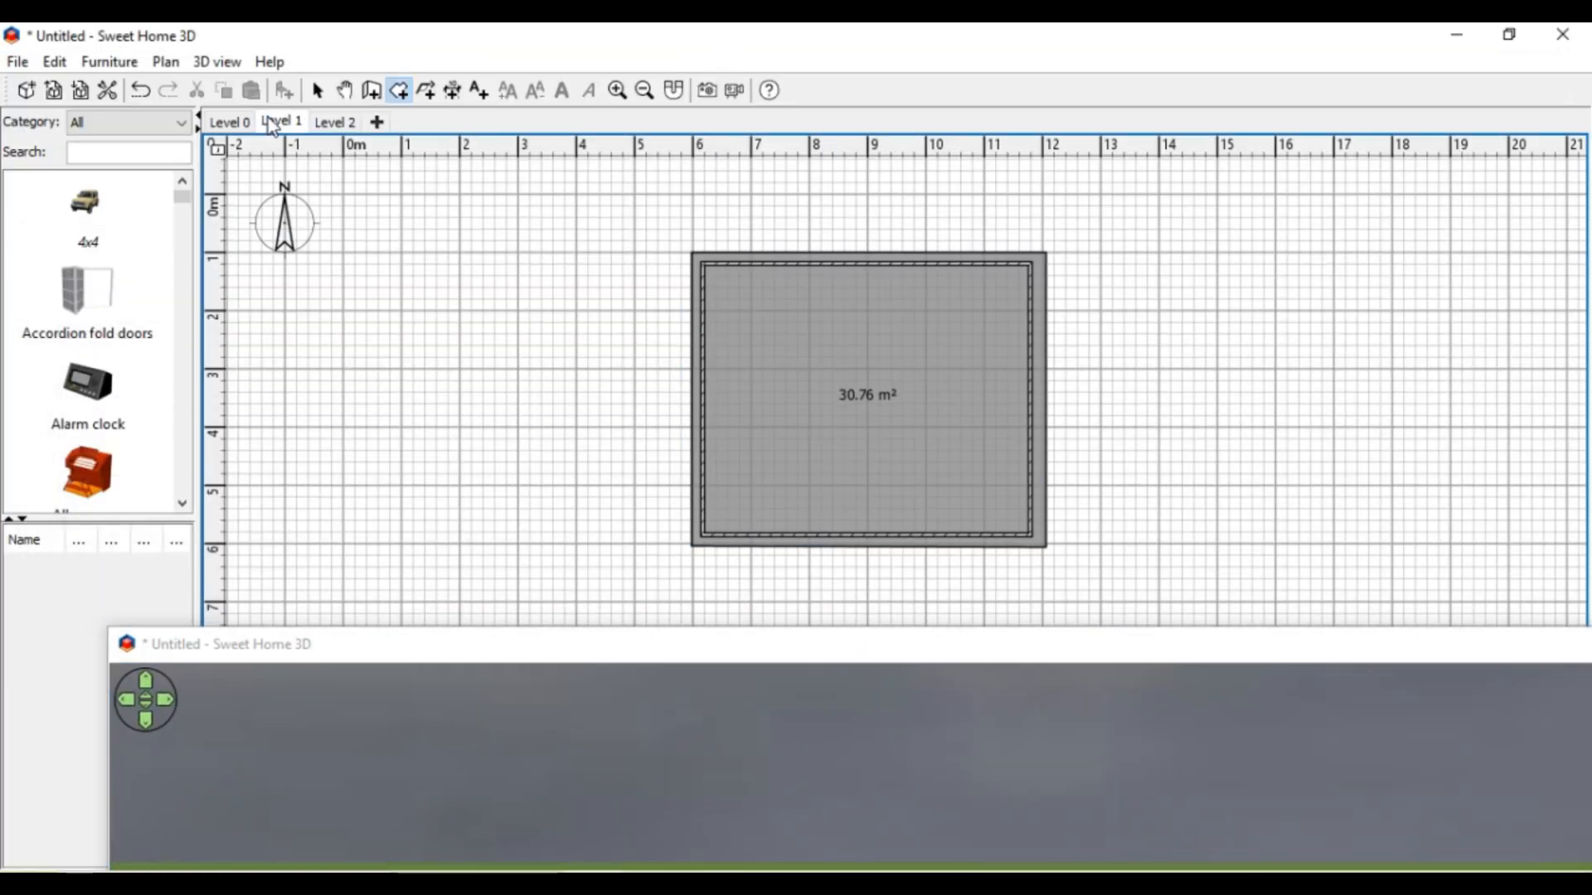
scroll(121, 312, "down", 3)
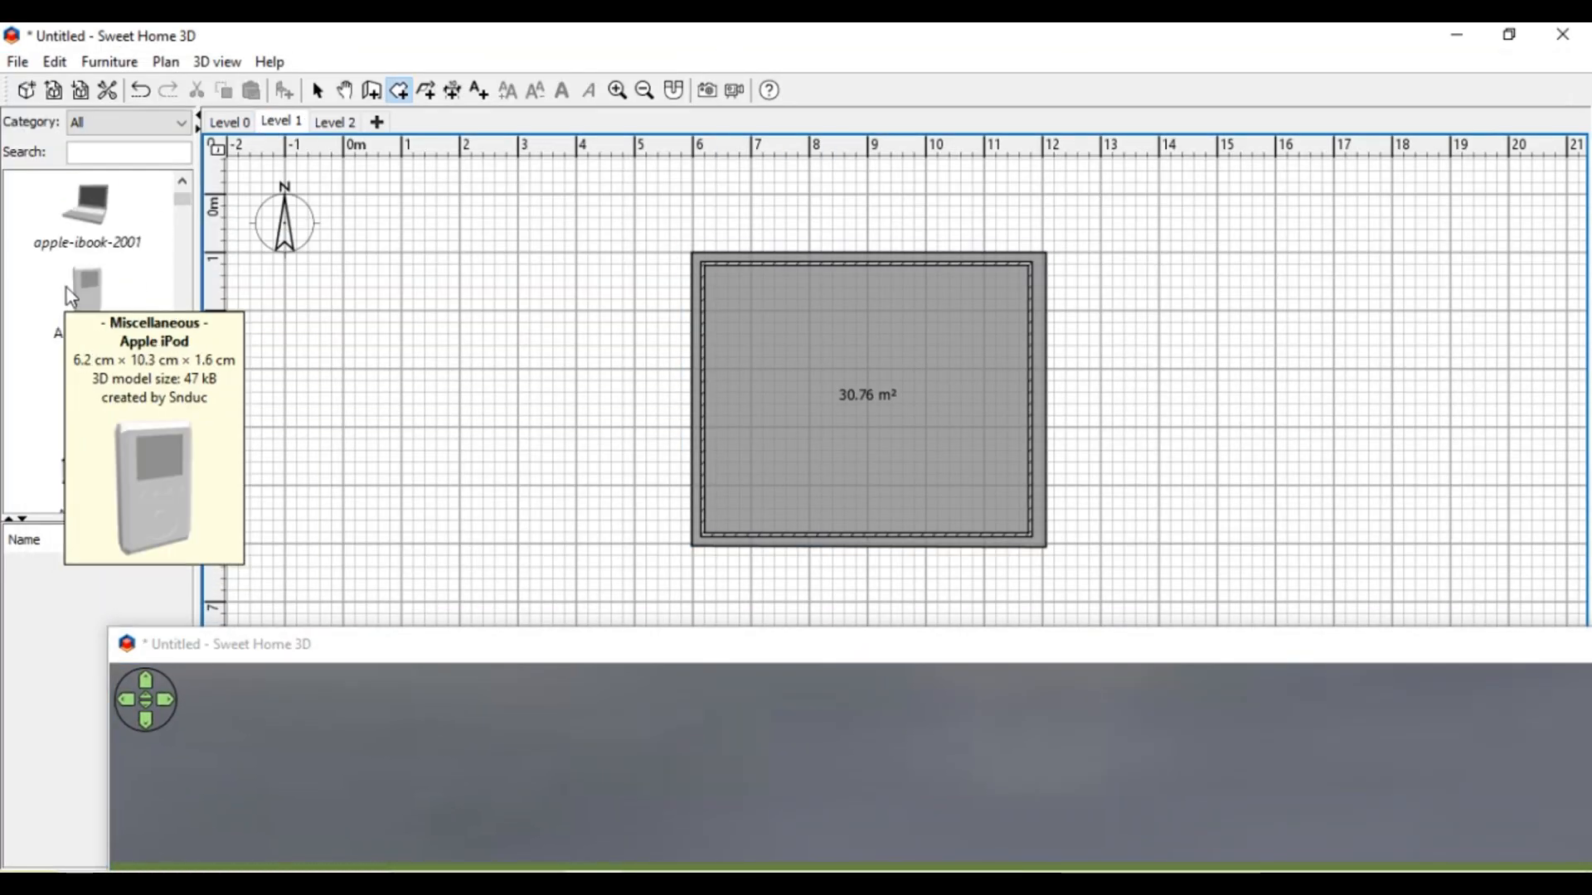
left_click(98, 149)
type("door")
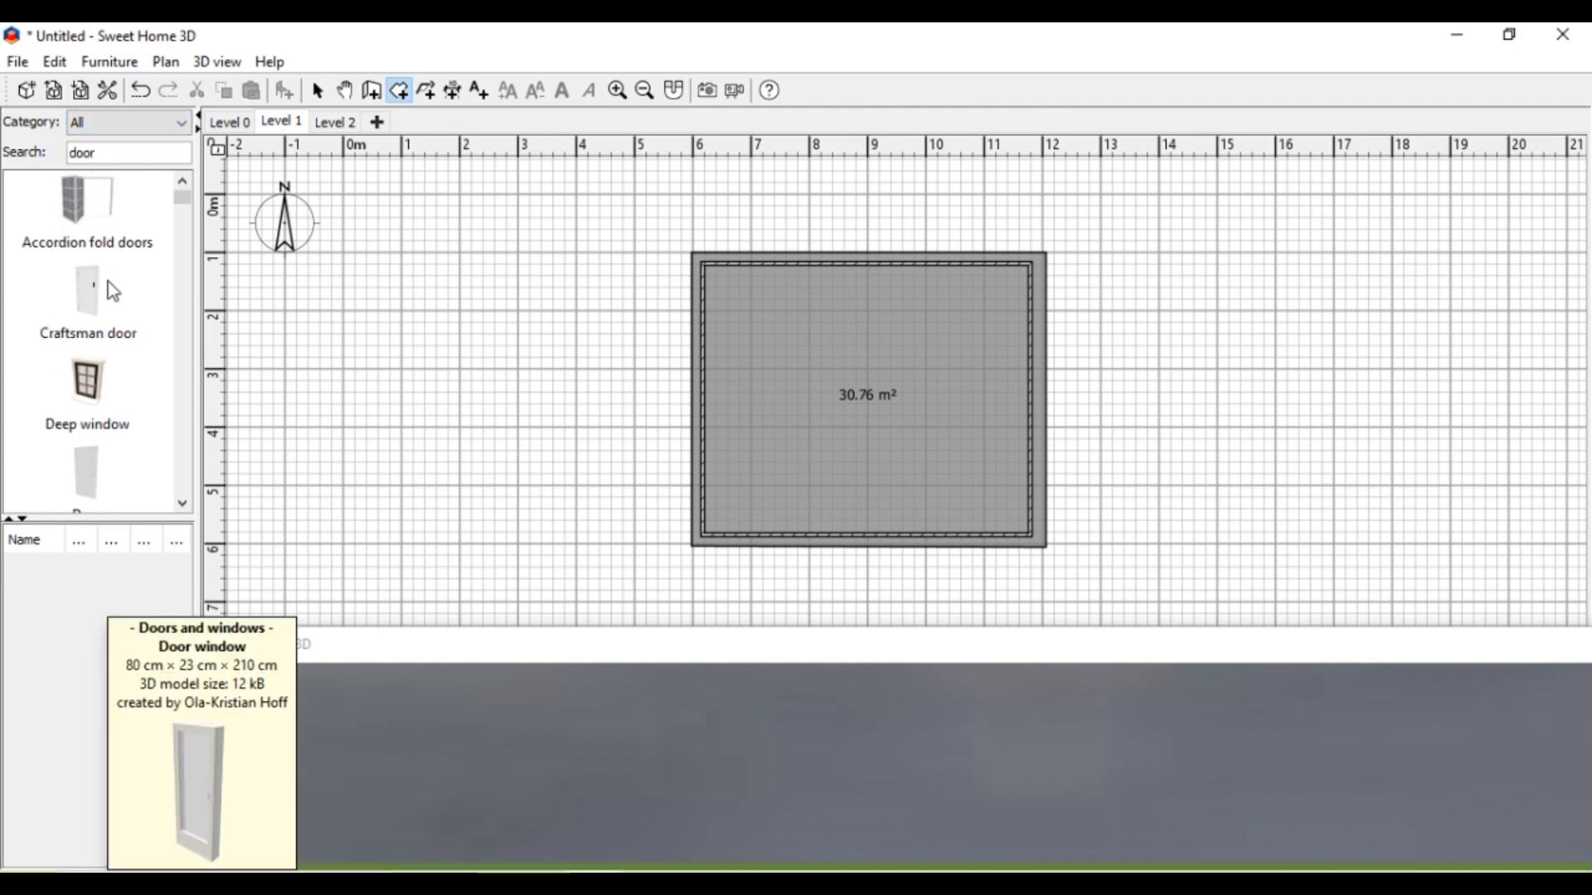
scroll(94, 489, "down", 3)
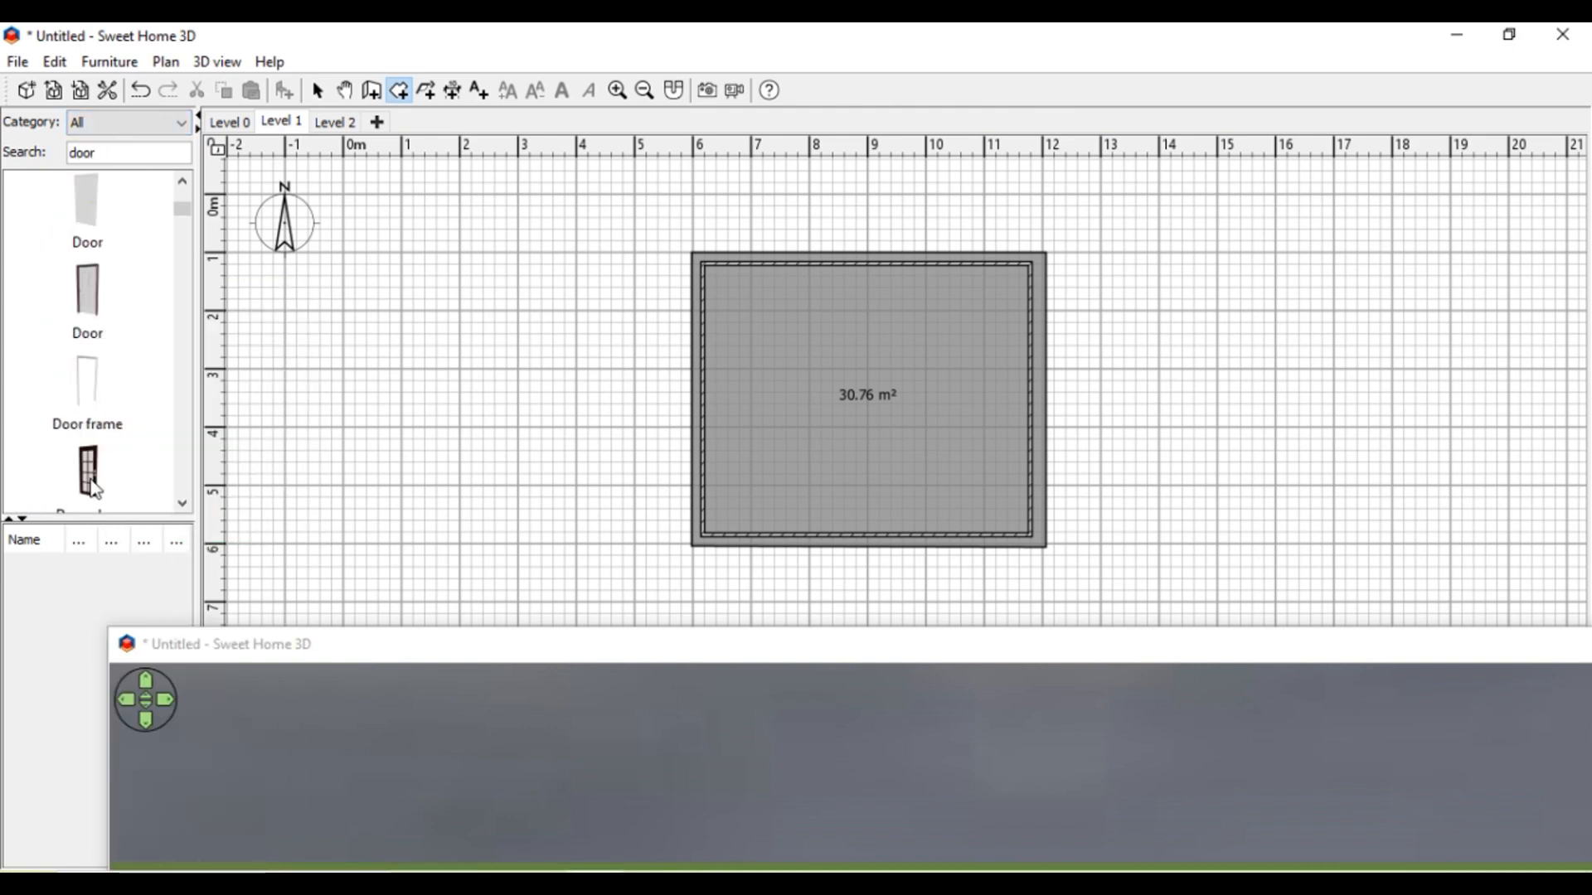
double_click(87, 159)
type("open d")
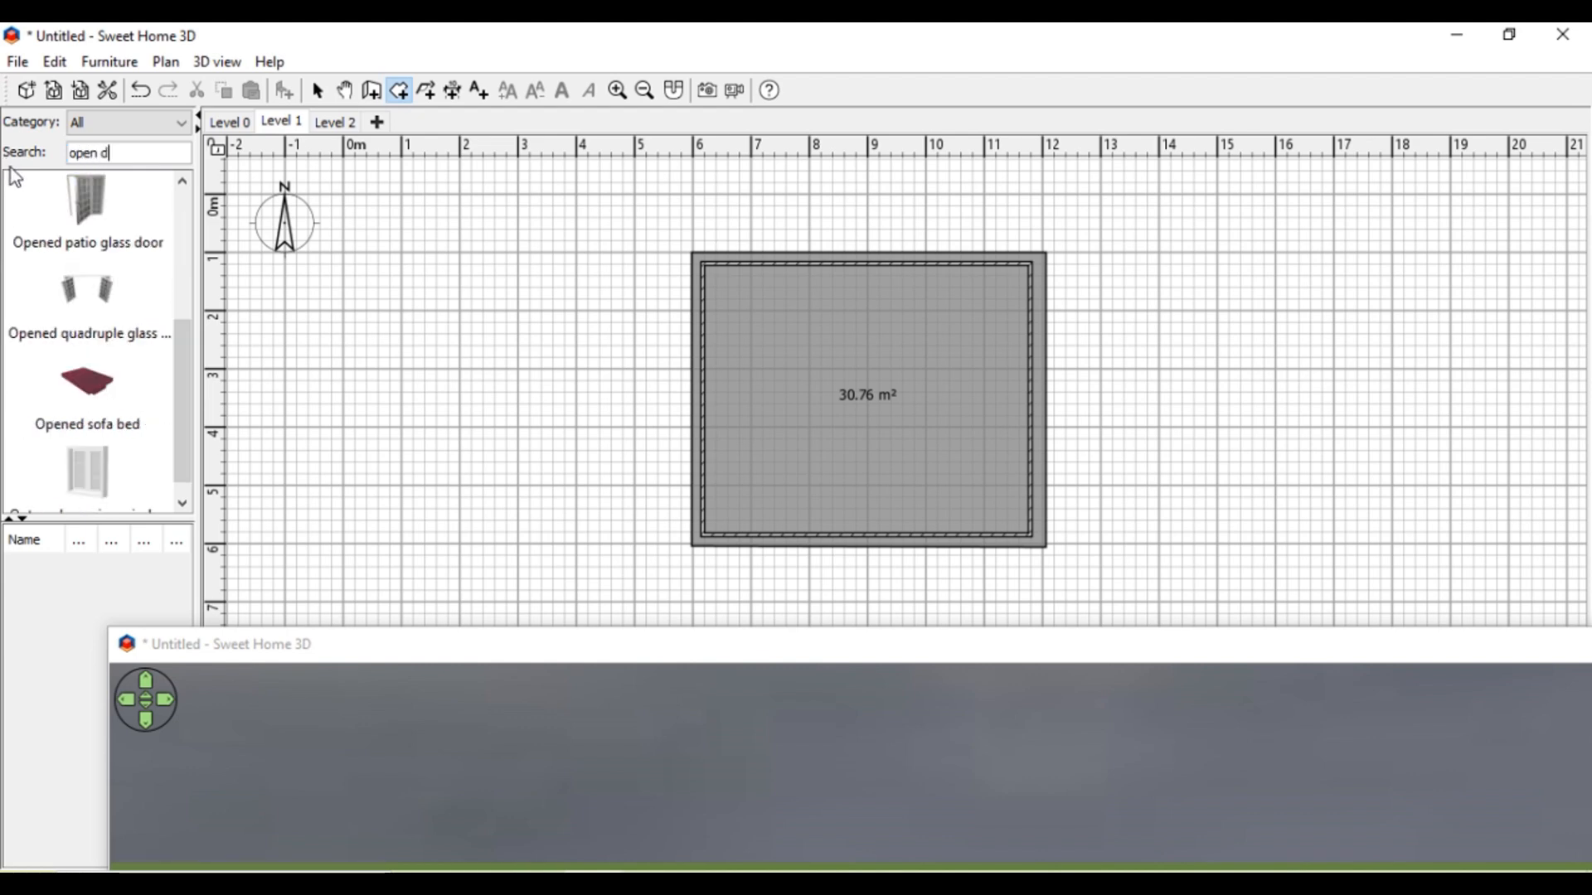
scroll(121, 297, "up", 3)
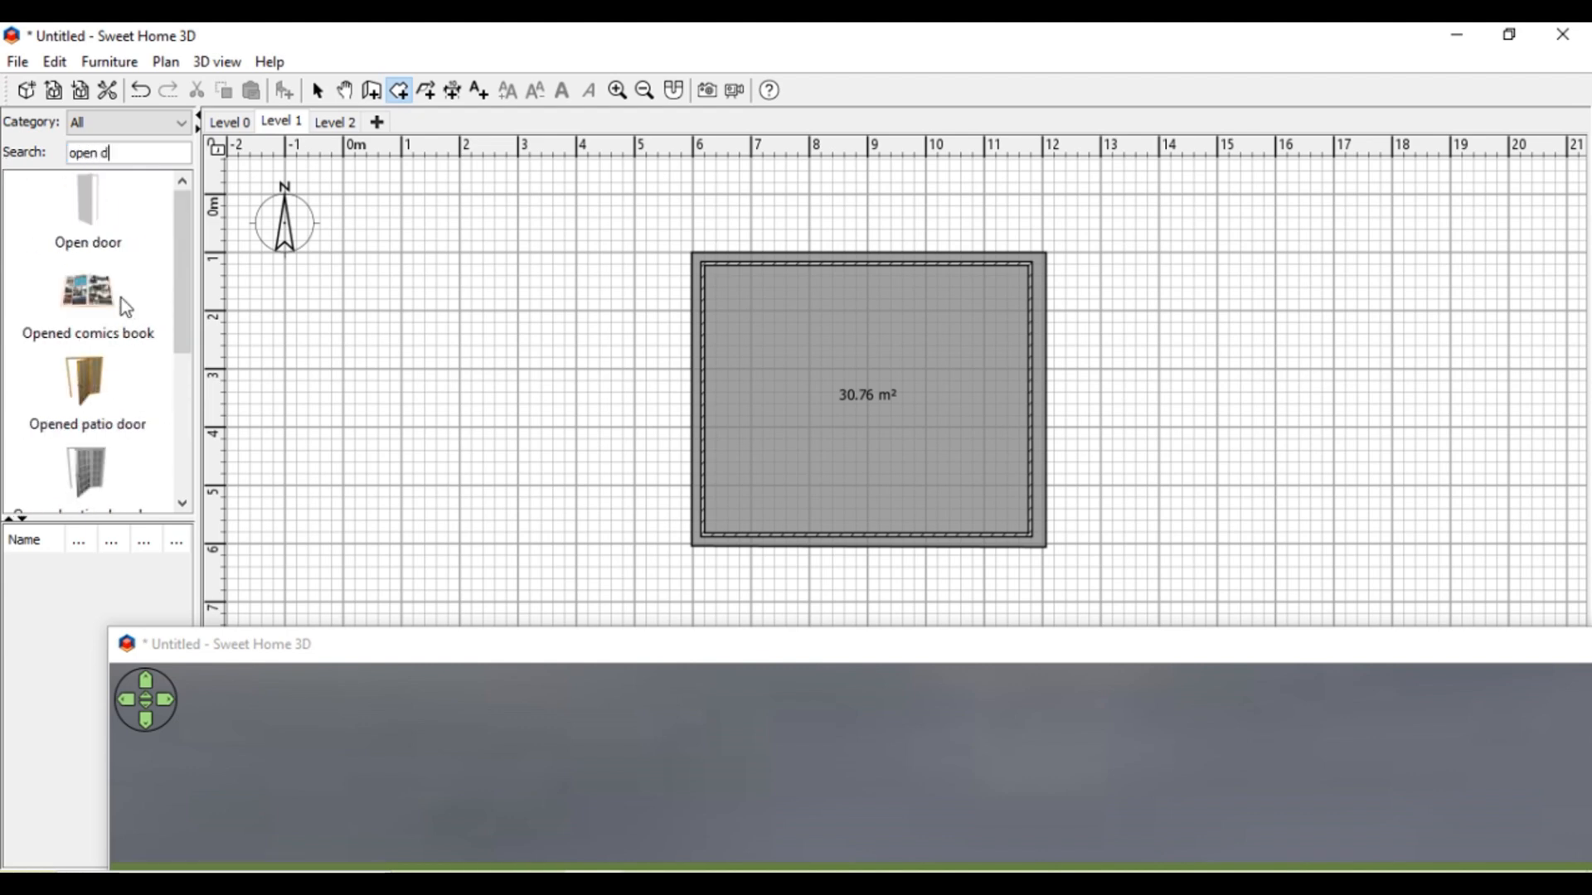
Step: Place an Open door outside the house and an Opened patio door midway along the west wall, and check both in 3D
left_click_drag(98, 217, 349, 305)
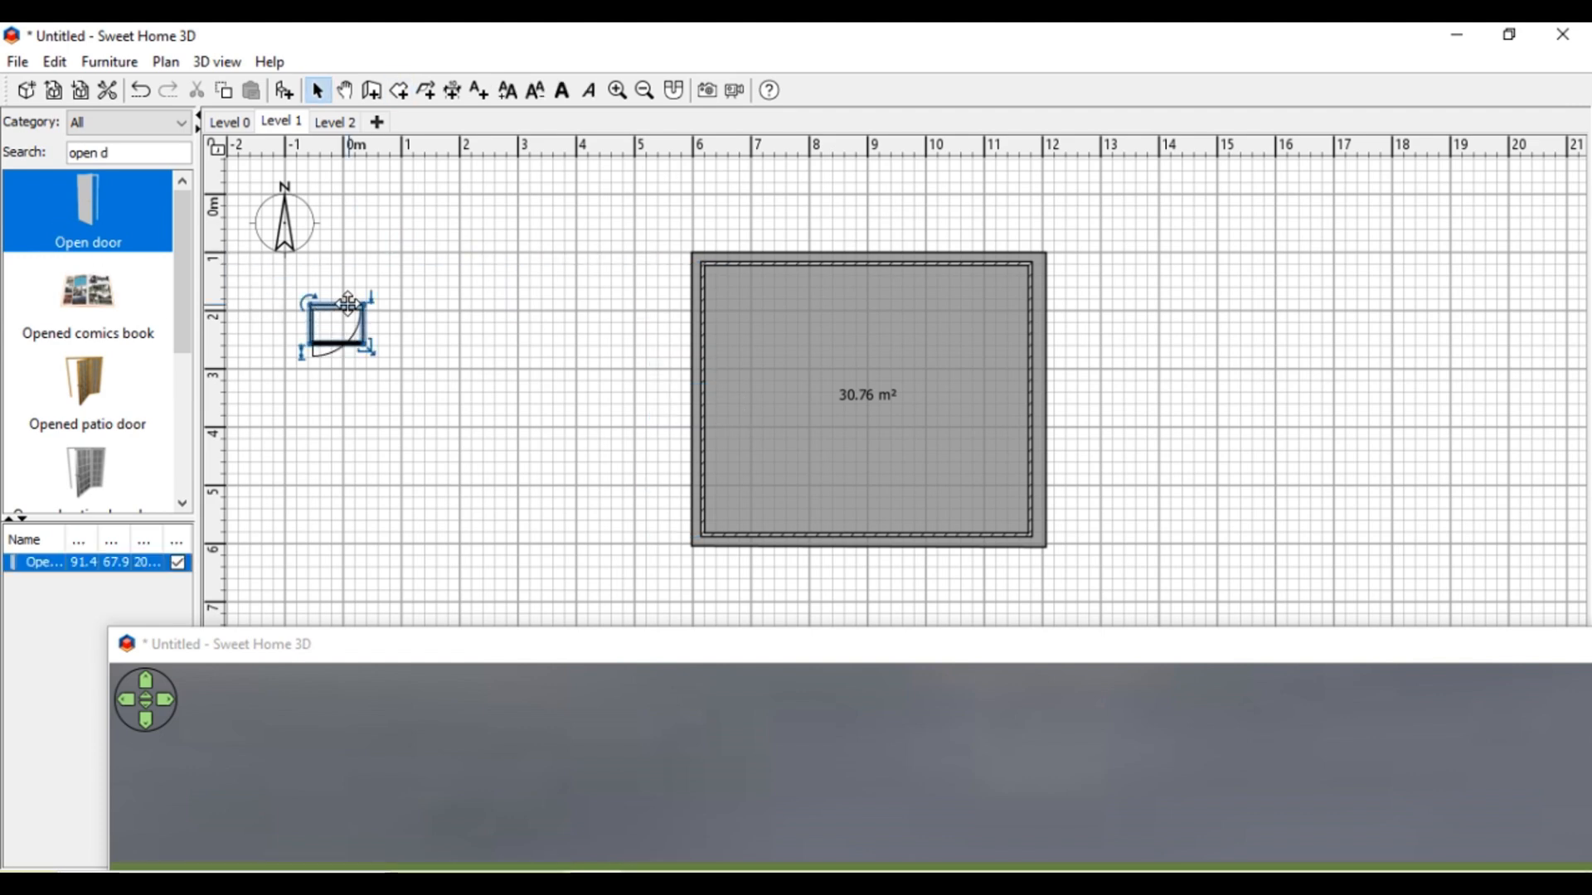
left_click(83, 406)
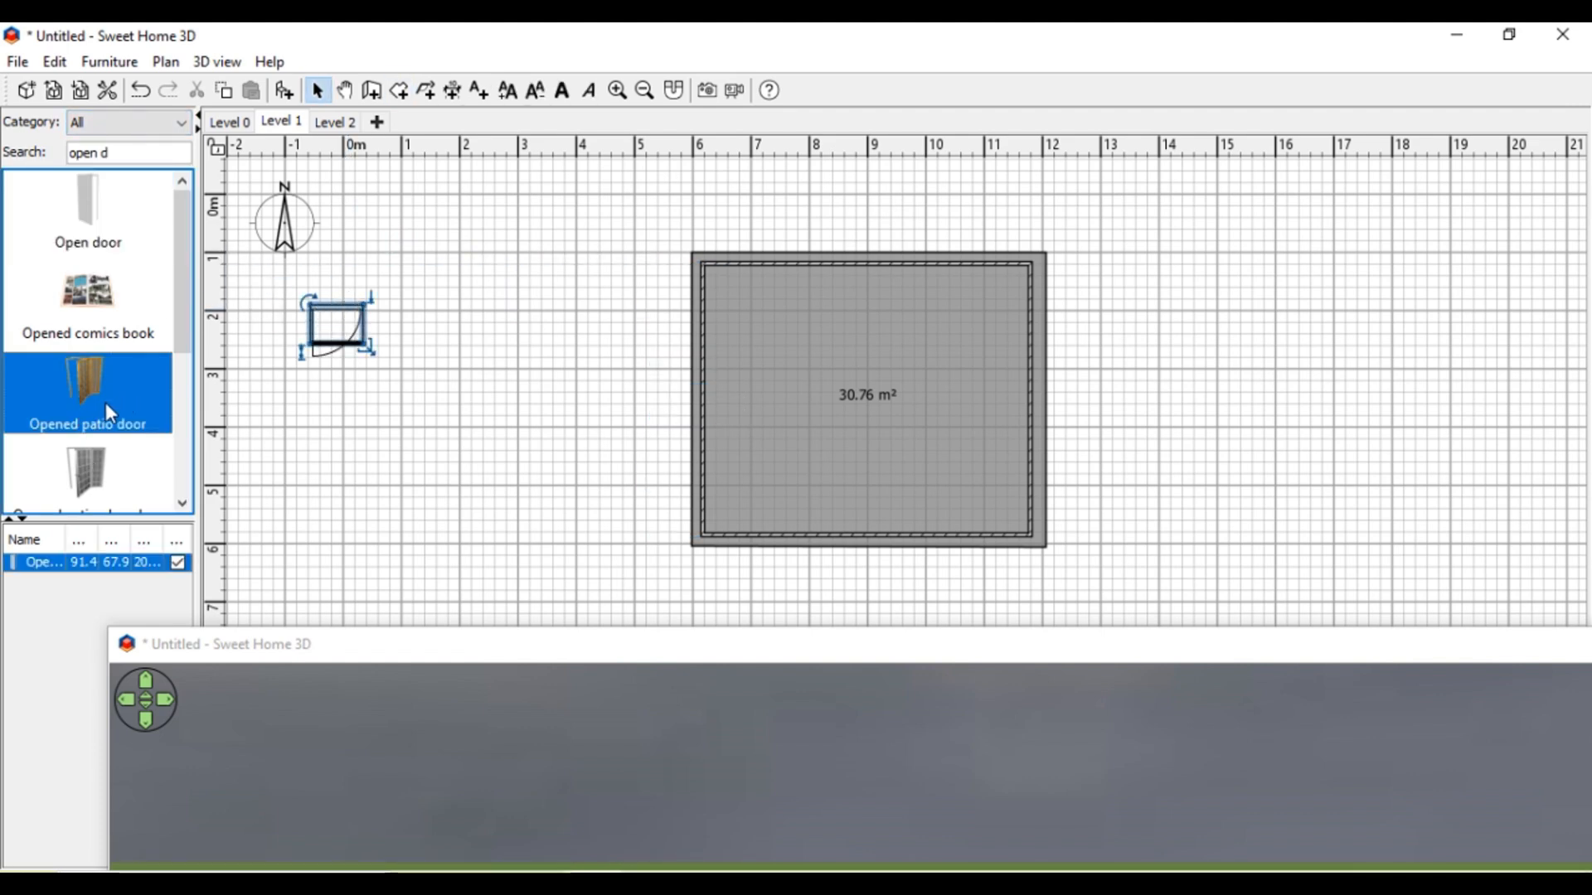
left_click_drag(106, 410, 675, 412)
left_click_drag(842, 650, 790, 93)
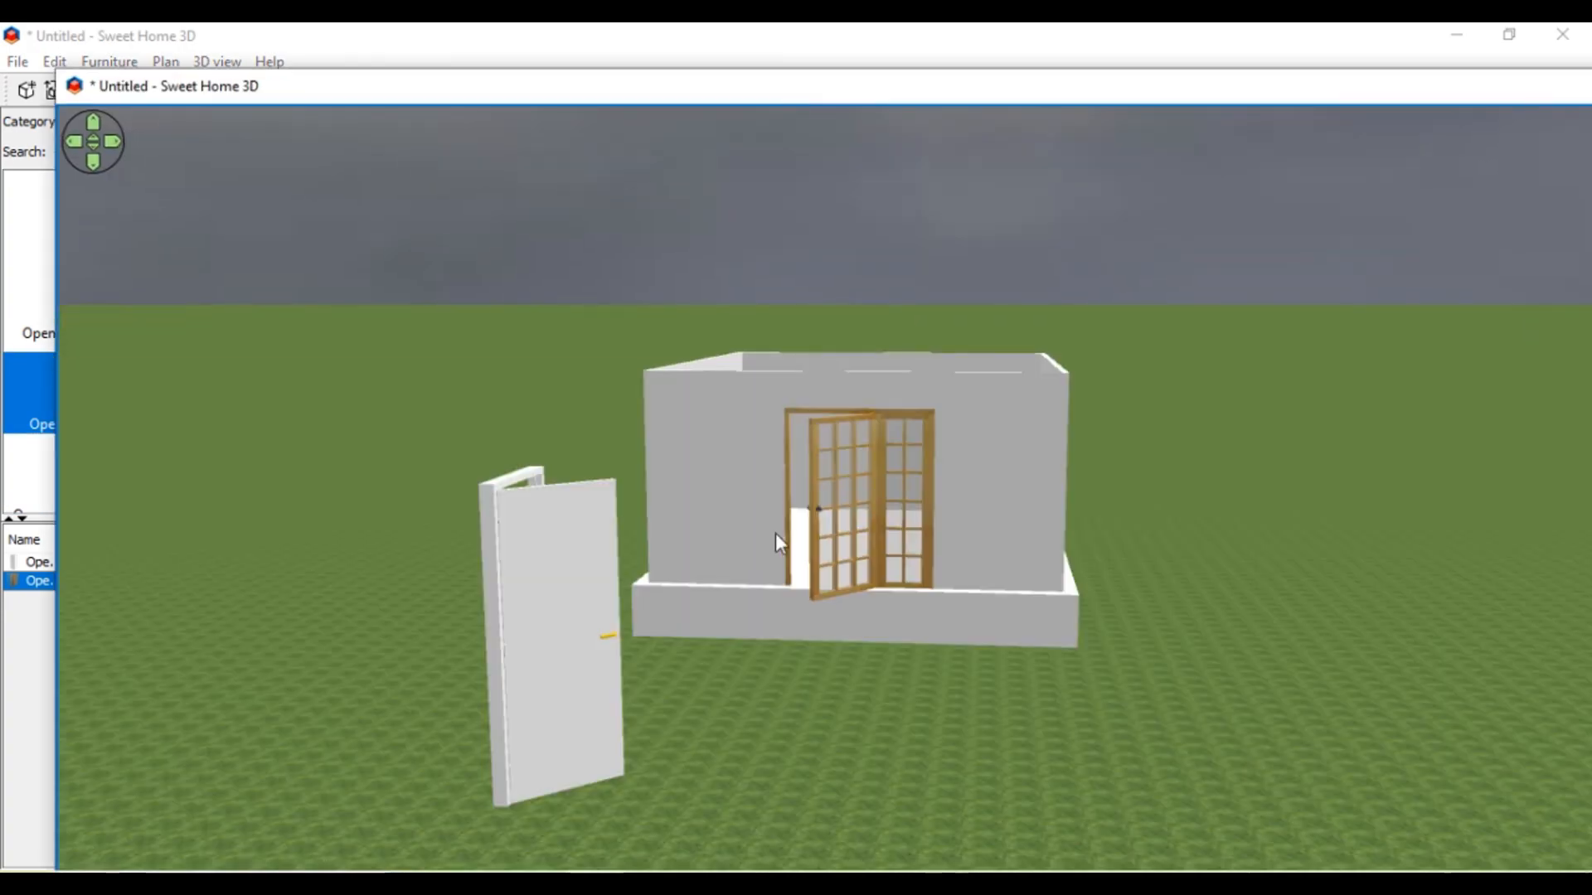
left_click_drag(775, 534, 624, 434)
left_click_drag(879, 373, 982, 469)
left_click_drag(755, 91, 817, 666)
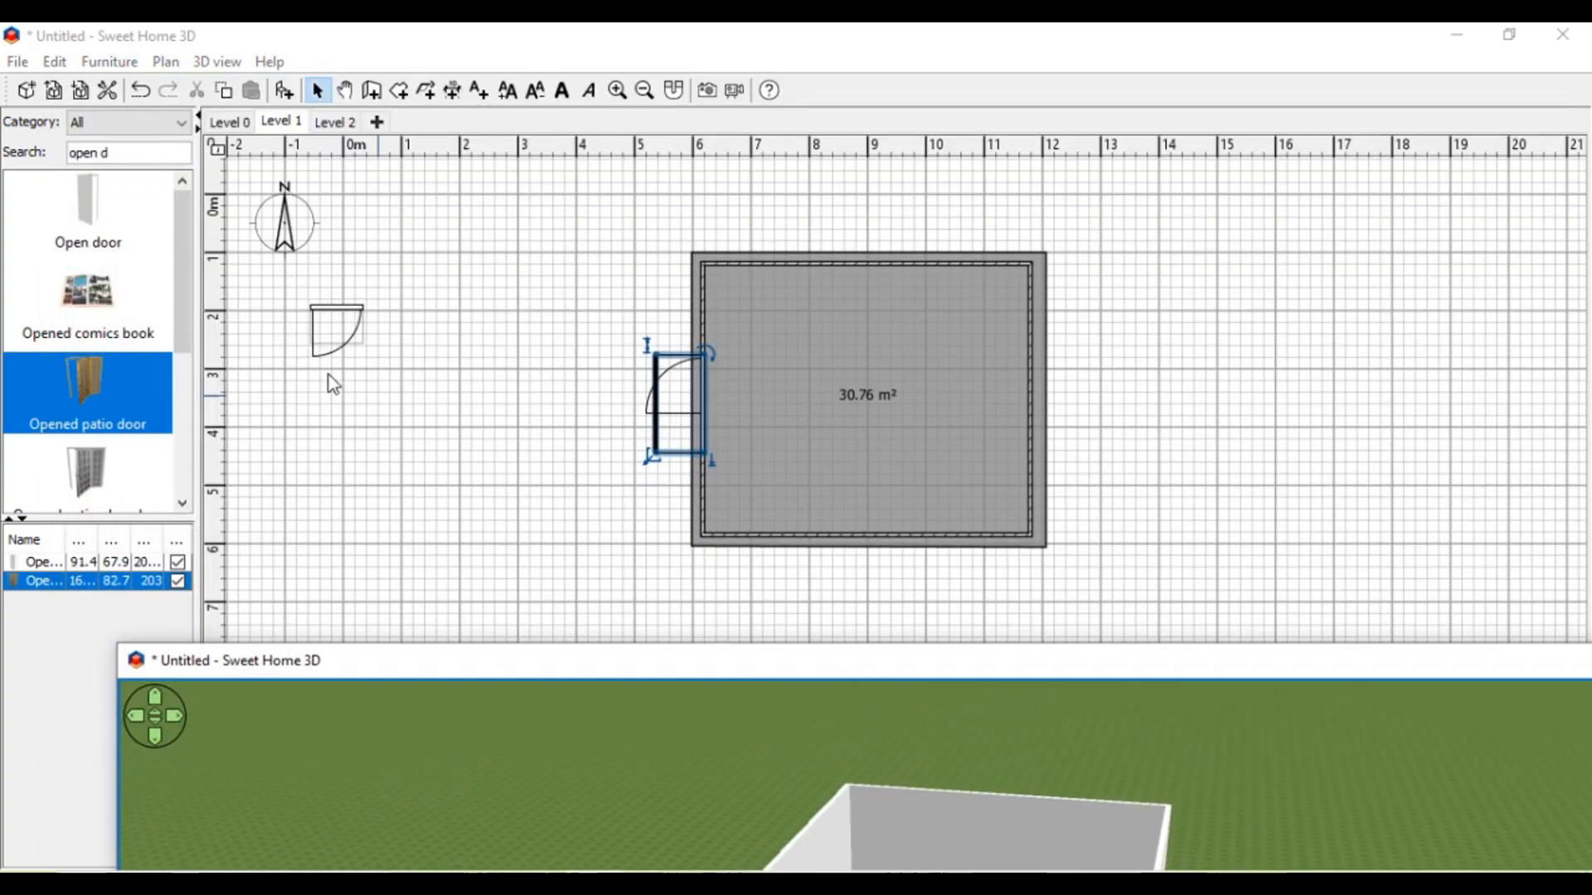
Step: Delete the loose Open door outside the house and inspect the building in 3D with Level 2 shown
left_click(341, 316)
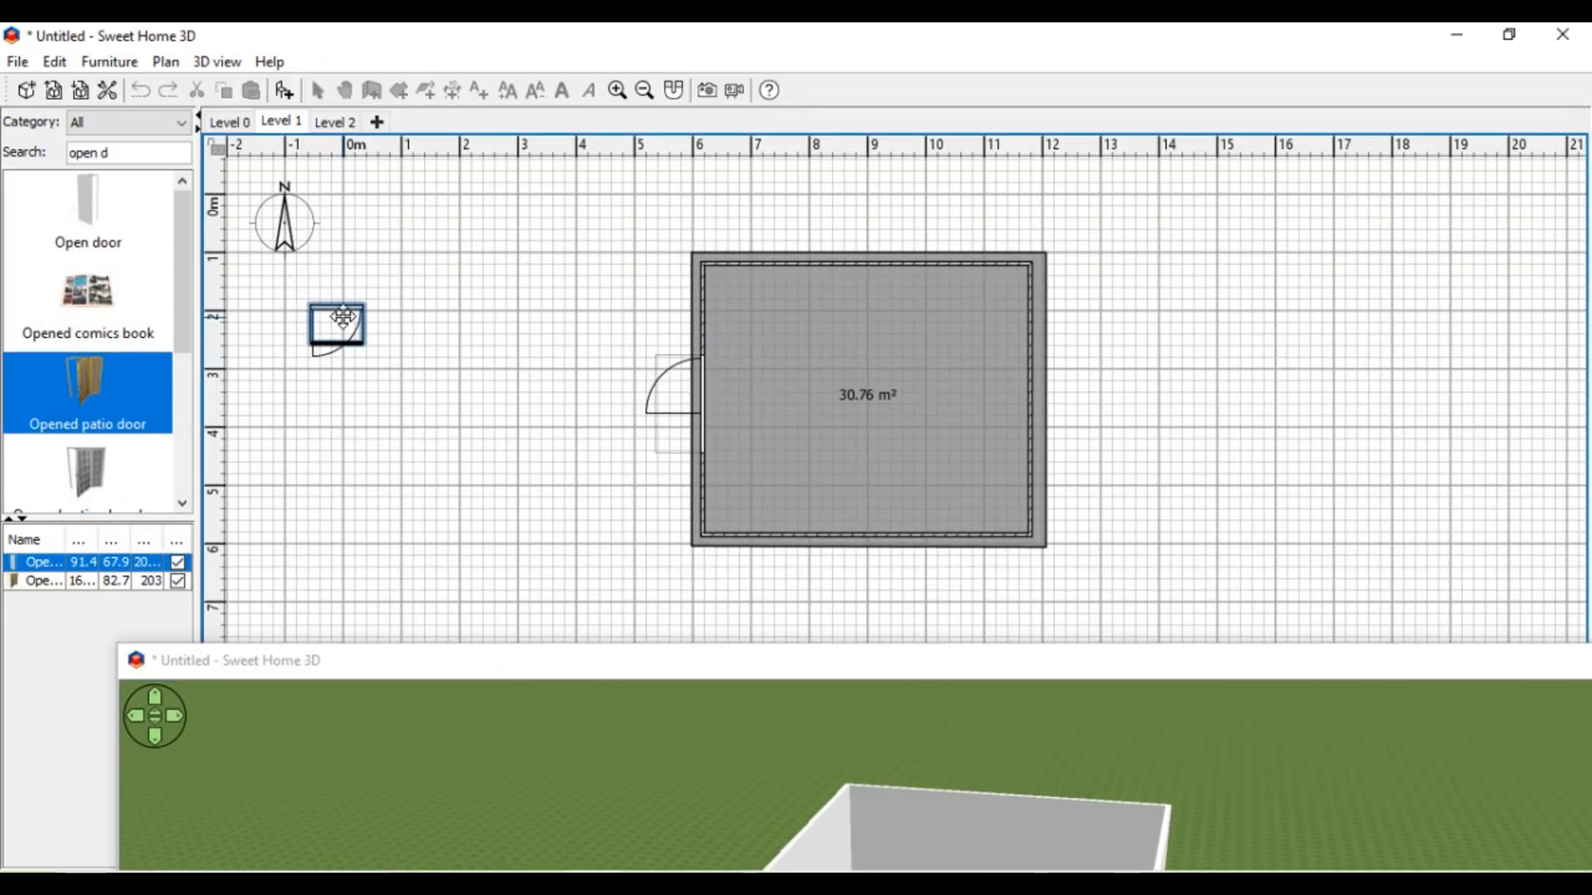
right_click(343, 319)
left_click(303, 401)
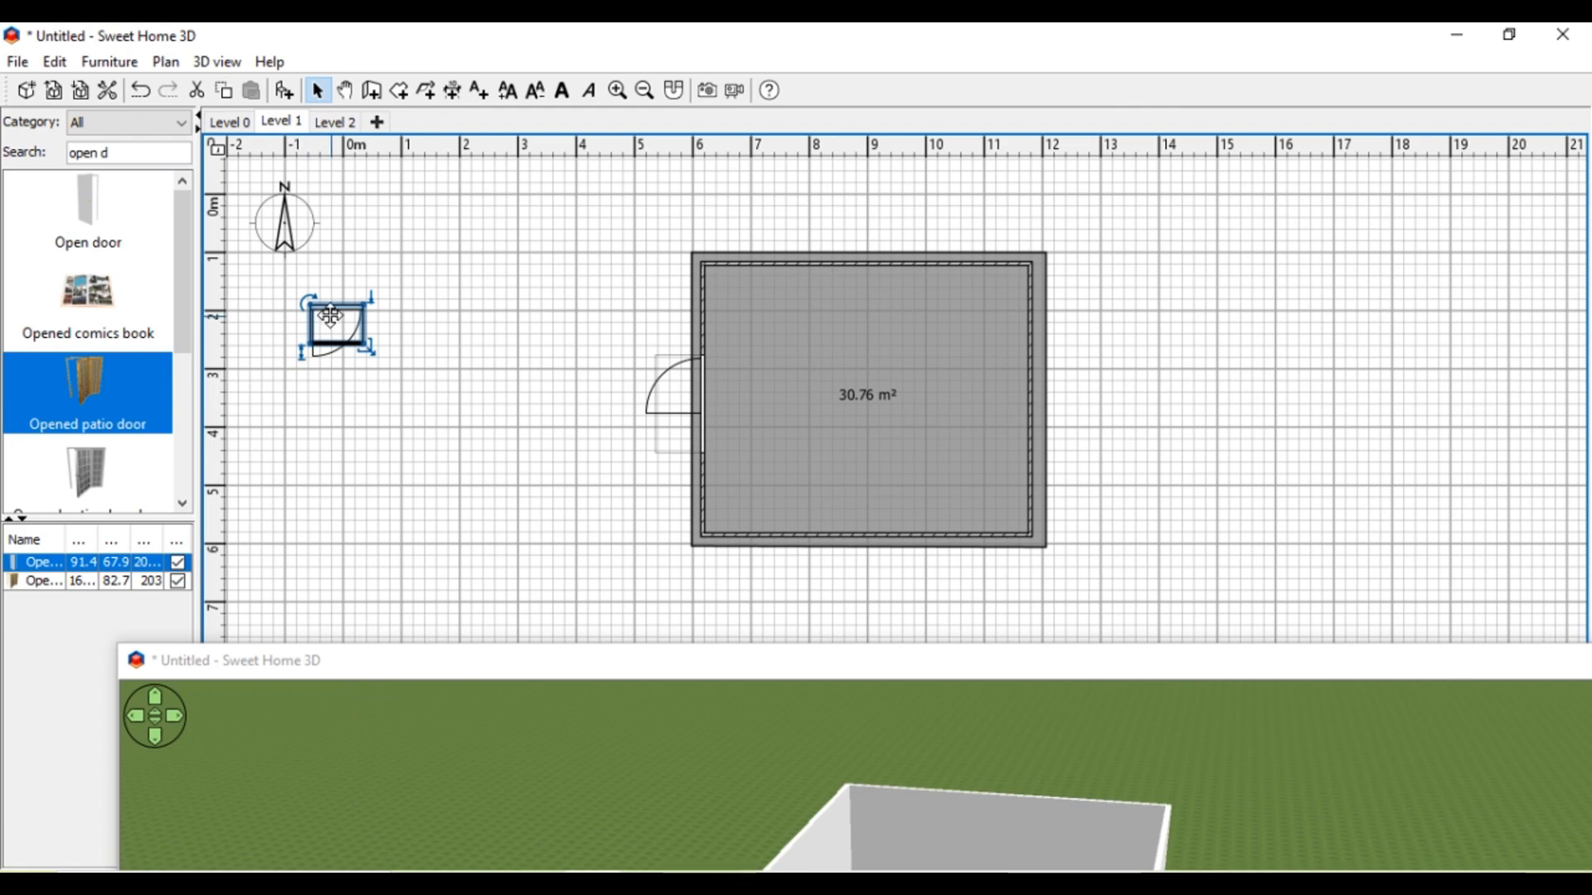
key("Delete")
left_click_drag(1011, 660, 995, 281)
left_click_drag(964, 697, 601, 510)
left_click(335, 122)
left_click_drag(1037, 581, 984, 629)
left_click_drag(937, 296, 1021, 688)
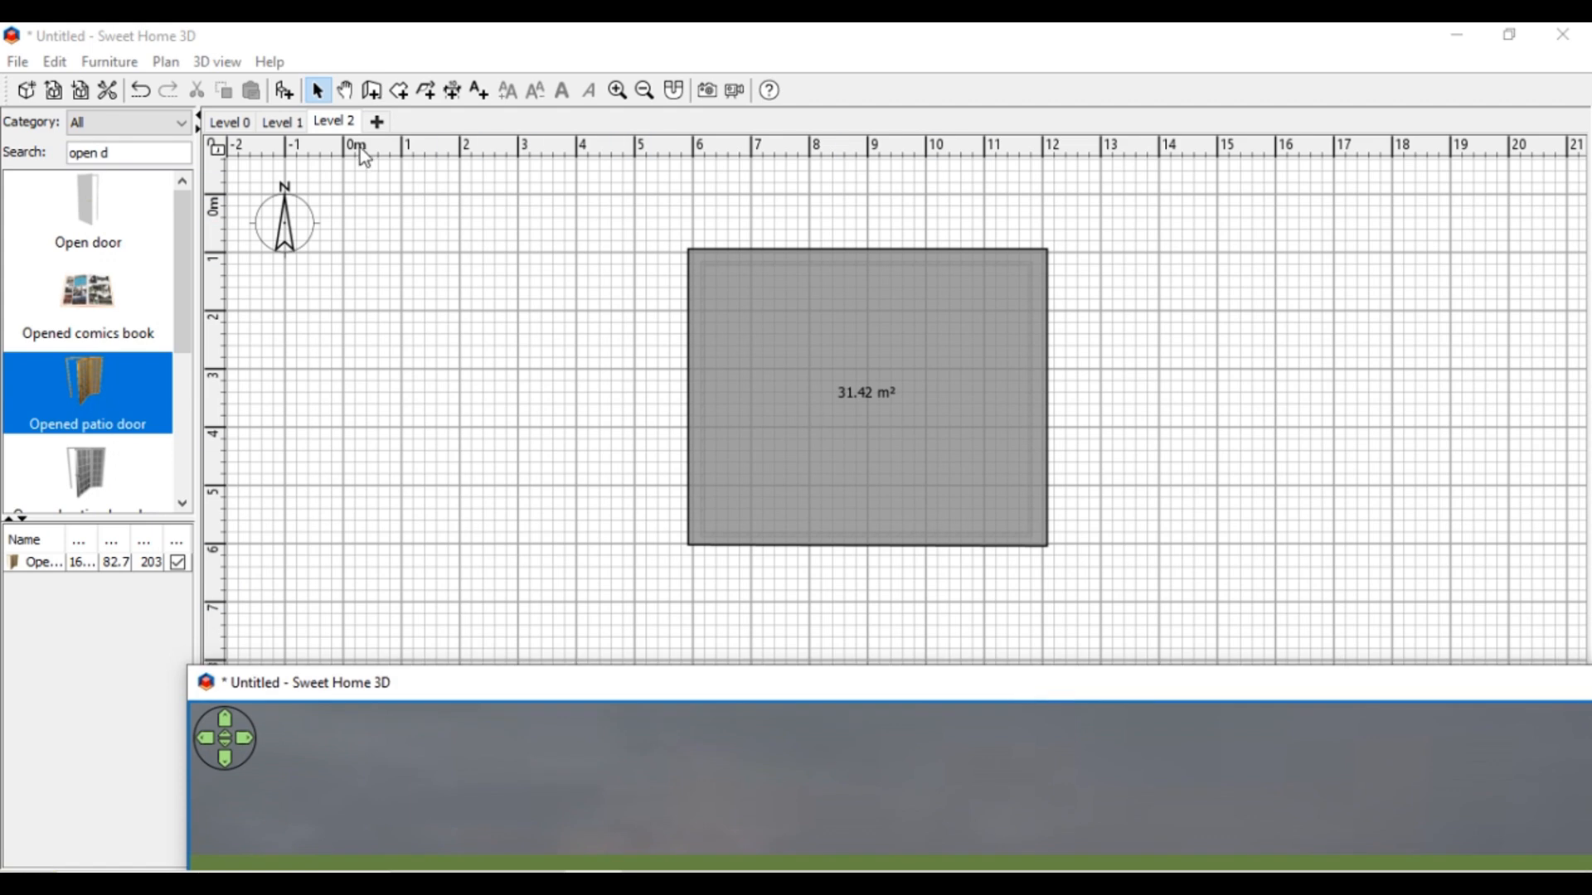
Step: Search for "windo" and place two Deep windows in Level 1's west wall, one on each side of the patio door
left_click(282, 122)
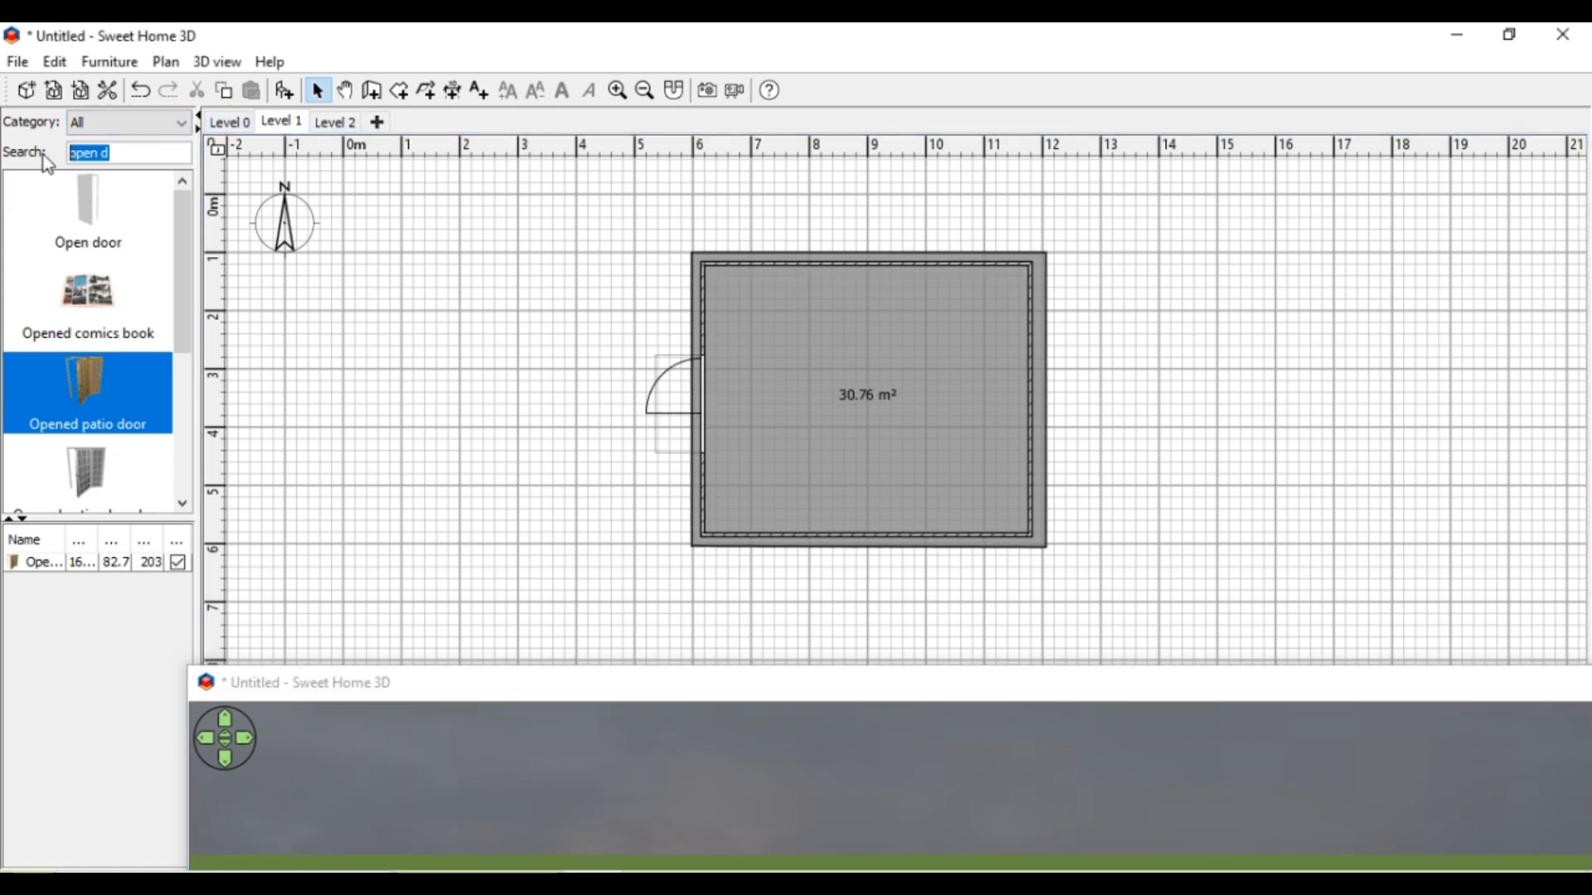
type("win")
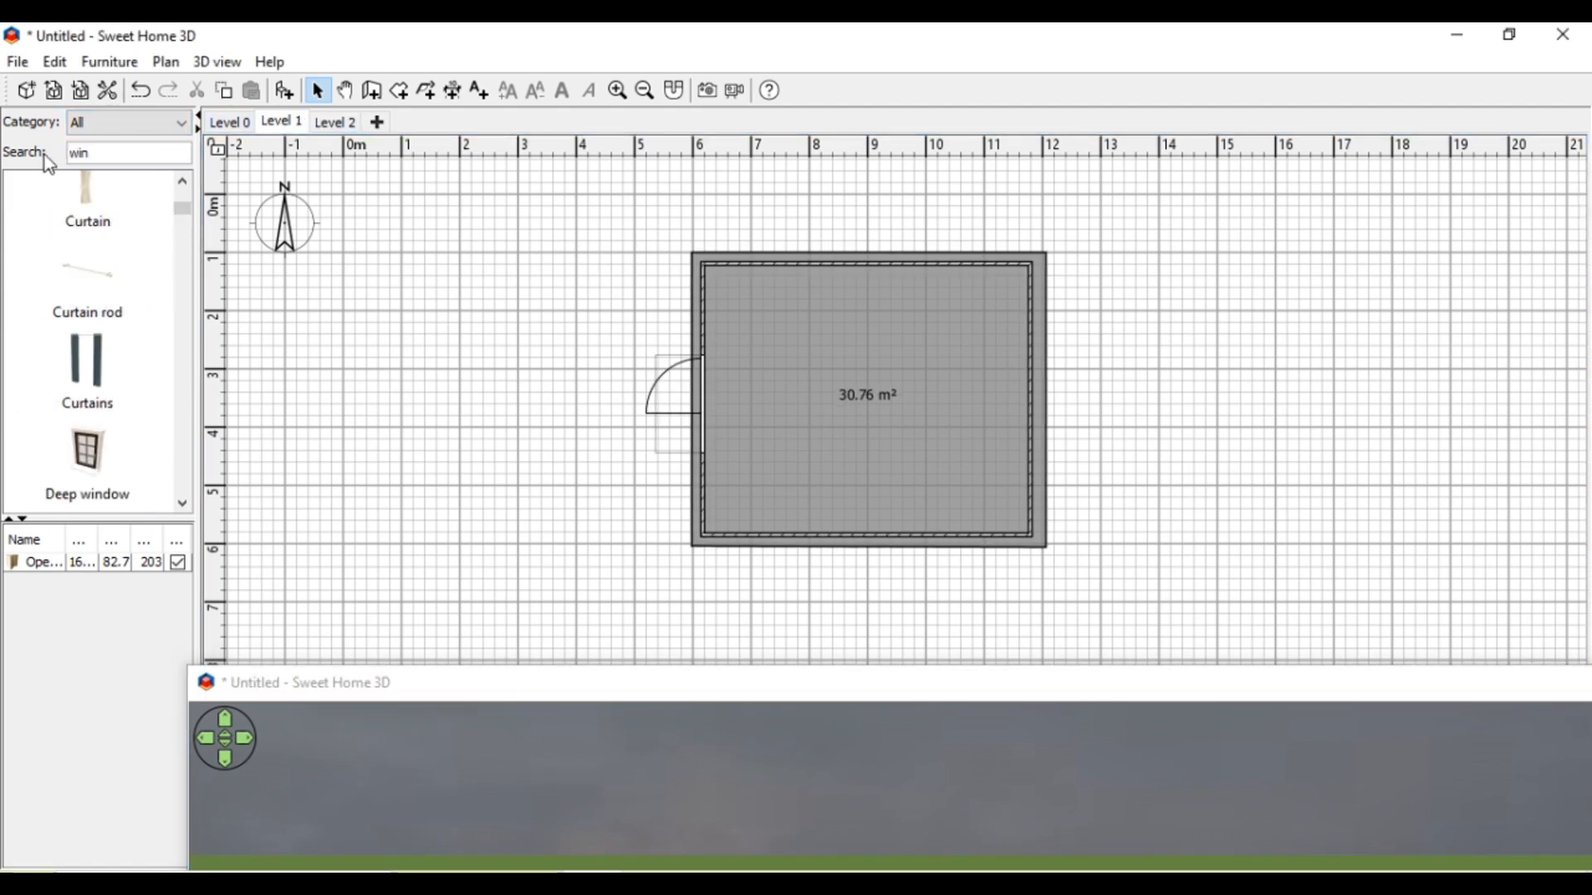
type("do")
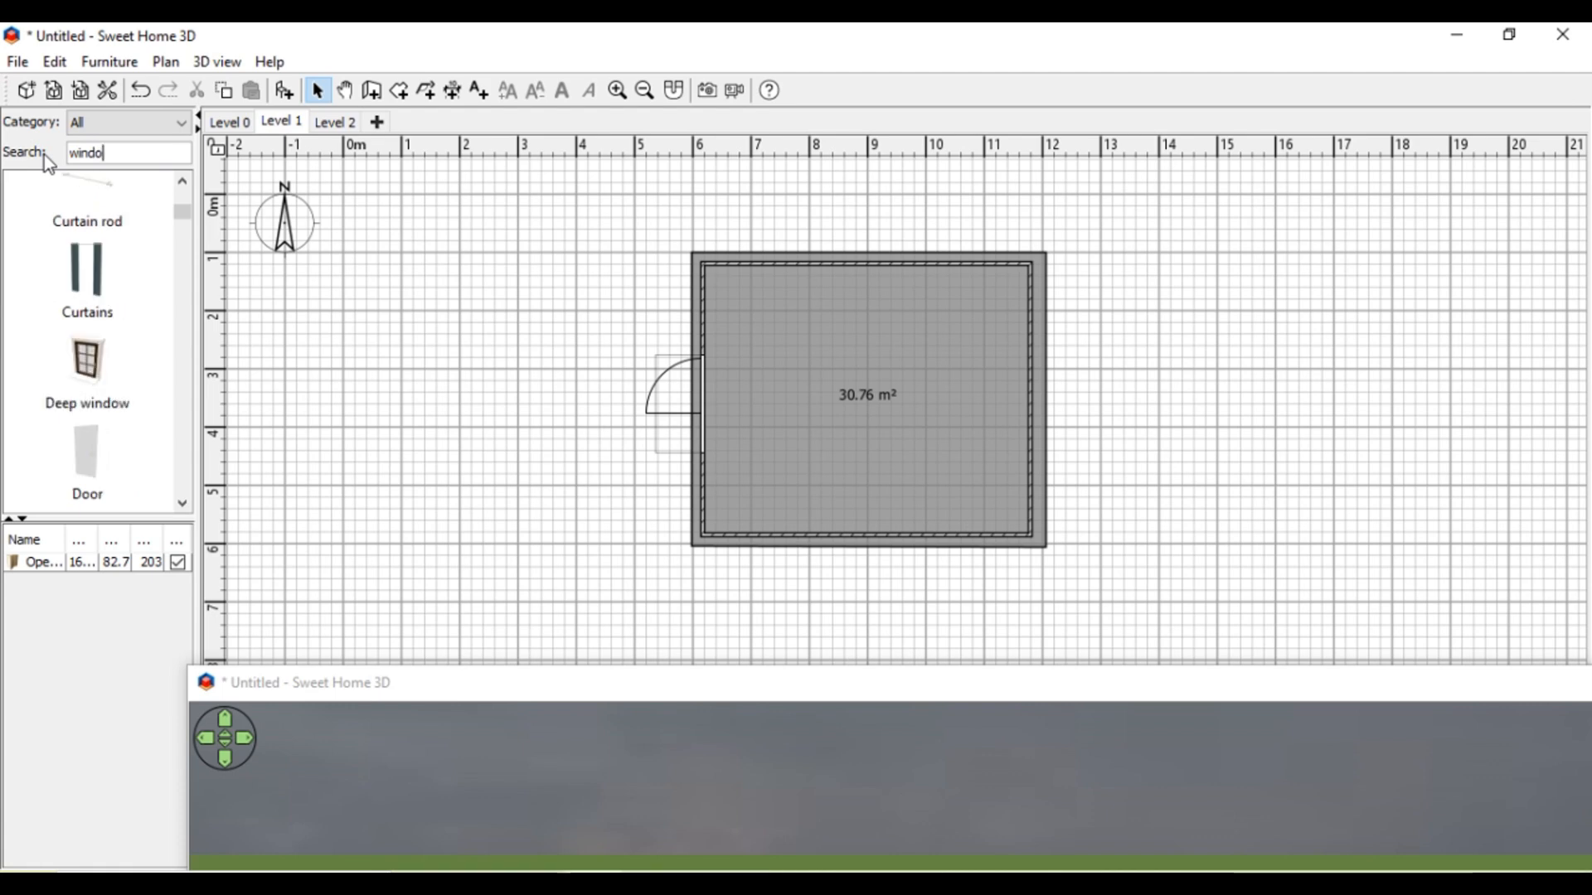
left_click_drag(91, 381, 694, 290)
left_click_drag(87, 362, 654, 456)
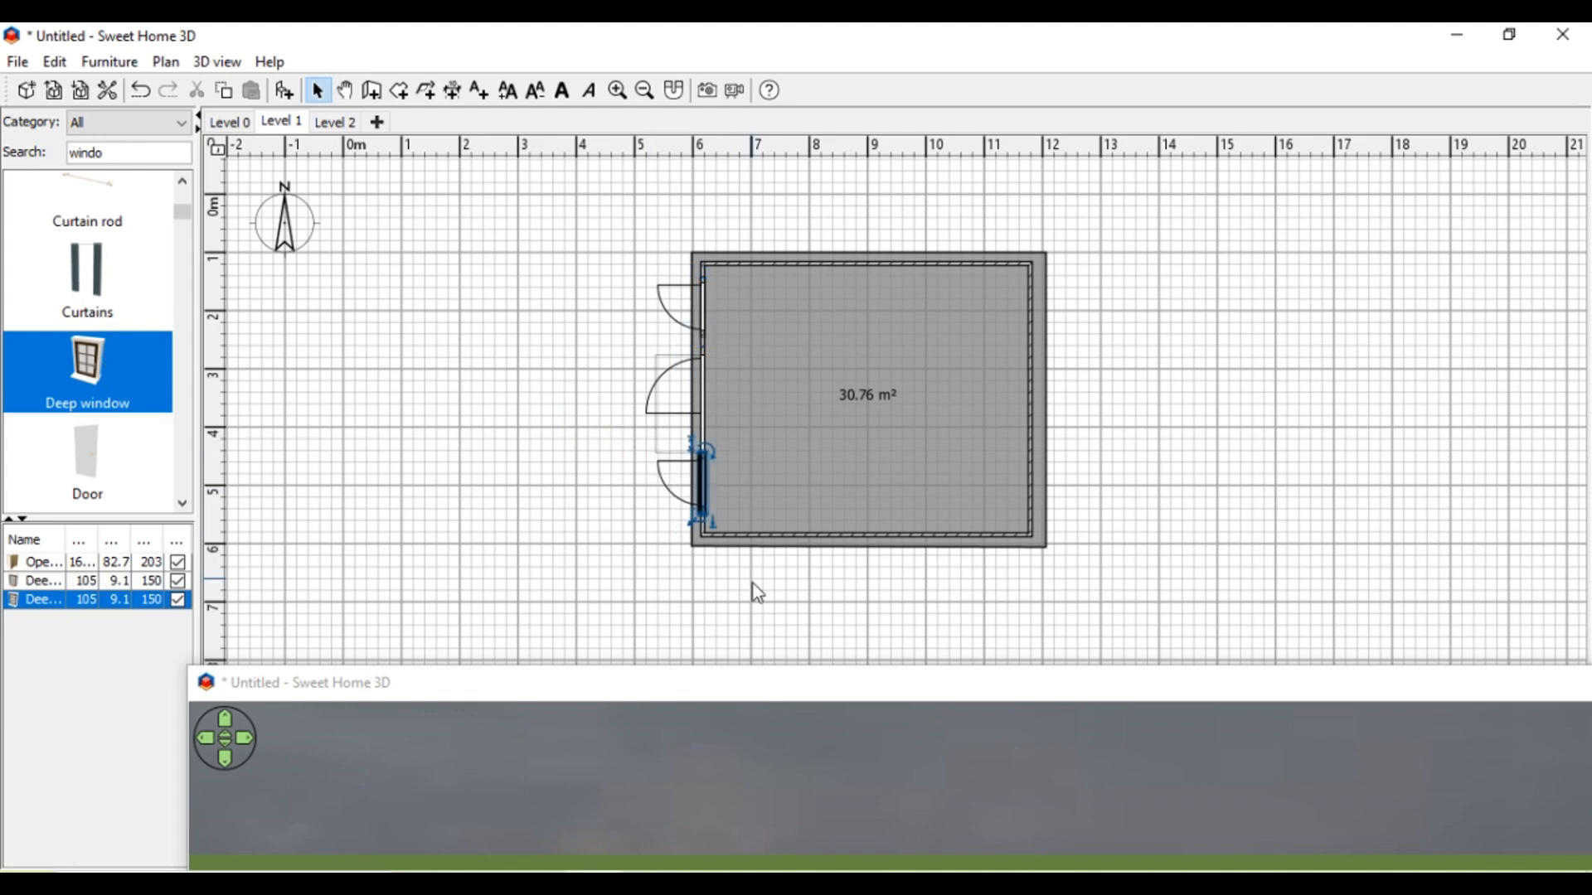
left_click_drag(737, 675, 689, 33)
left_click_drag(745, 442, 809, 359)
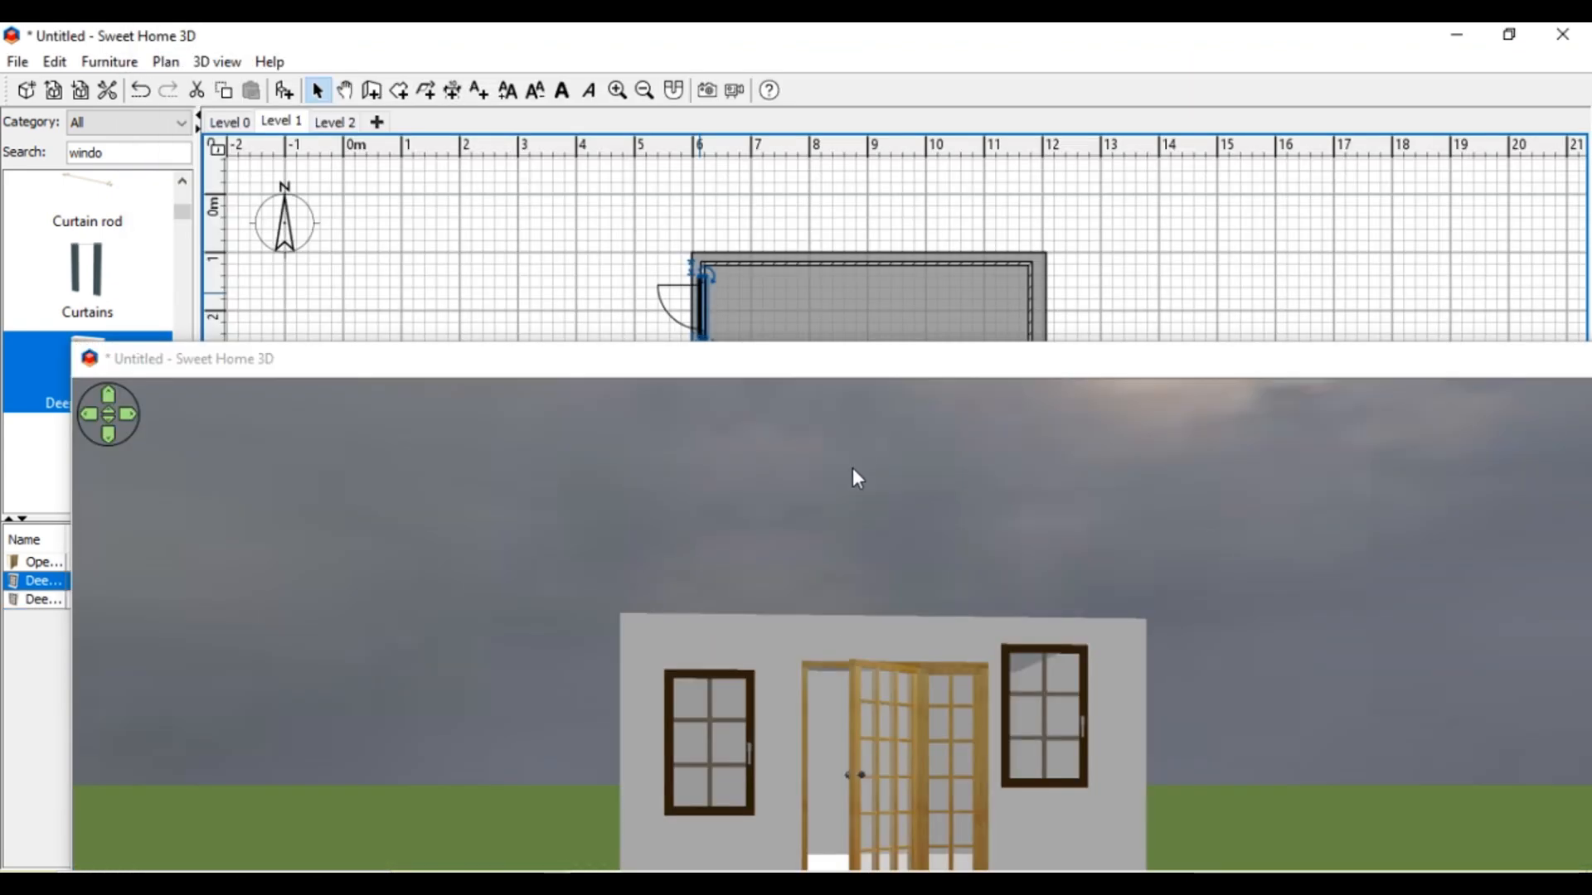
Step: Set the elevation of the Deep window north of the patio door to 60 cm
double_click(698, 313)
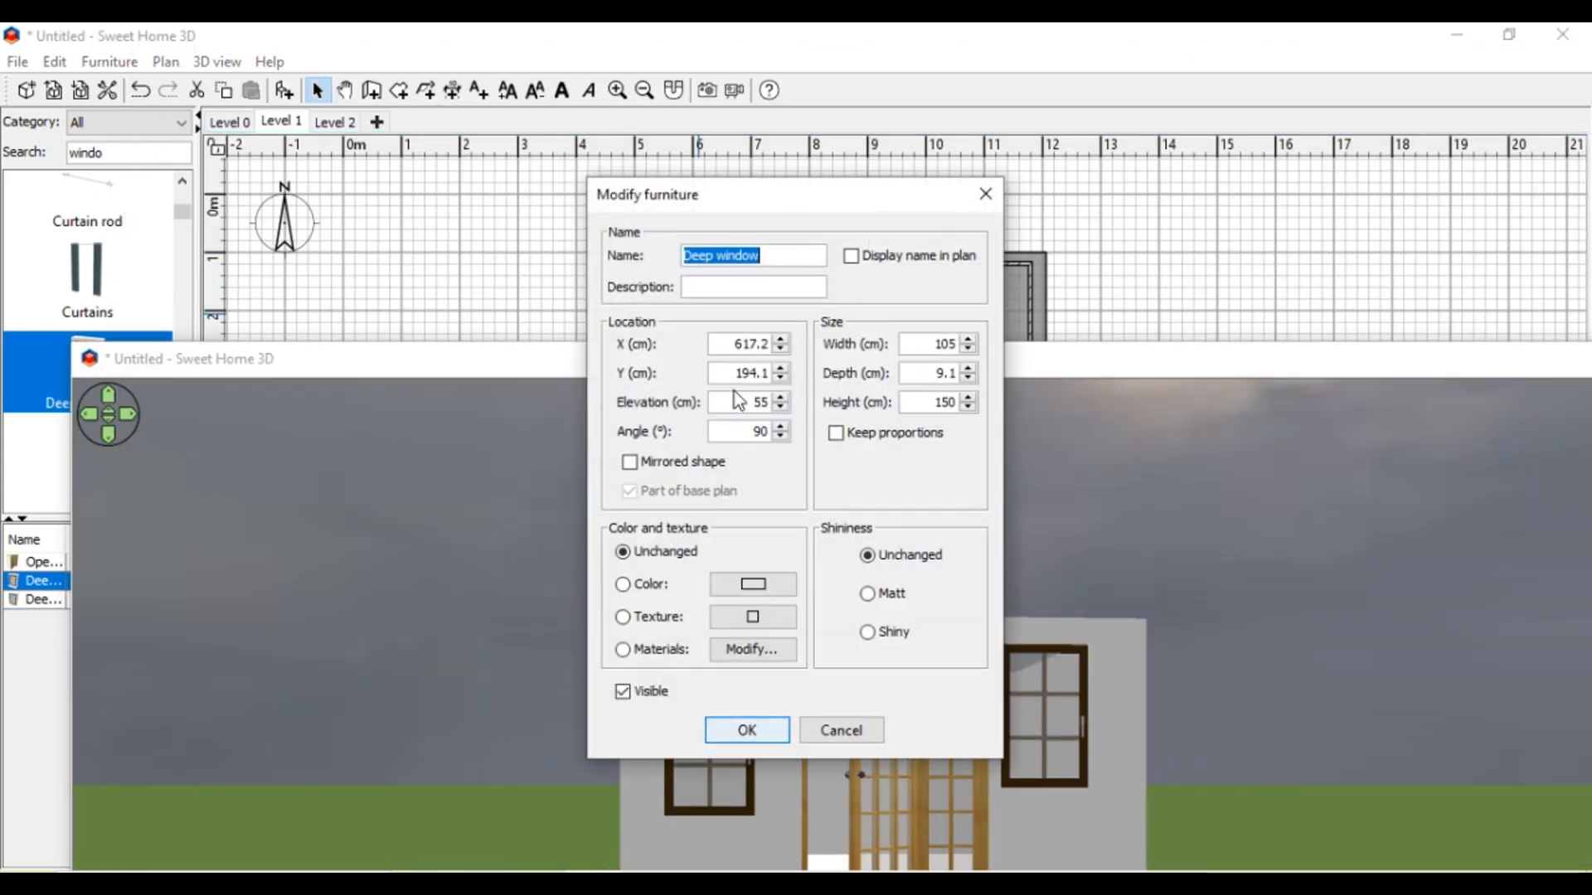
left_click_drag(739, 400, 949, 414)
type("60")
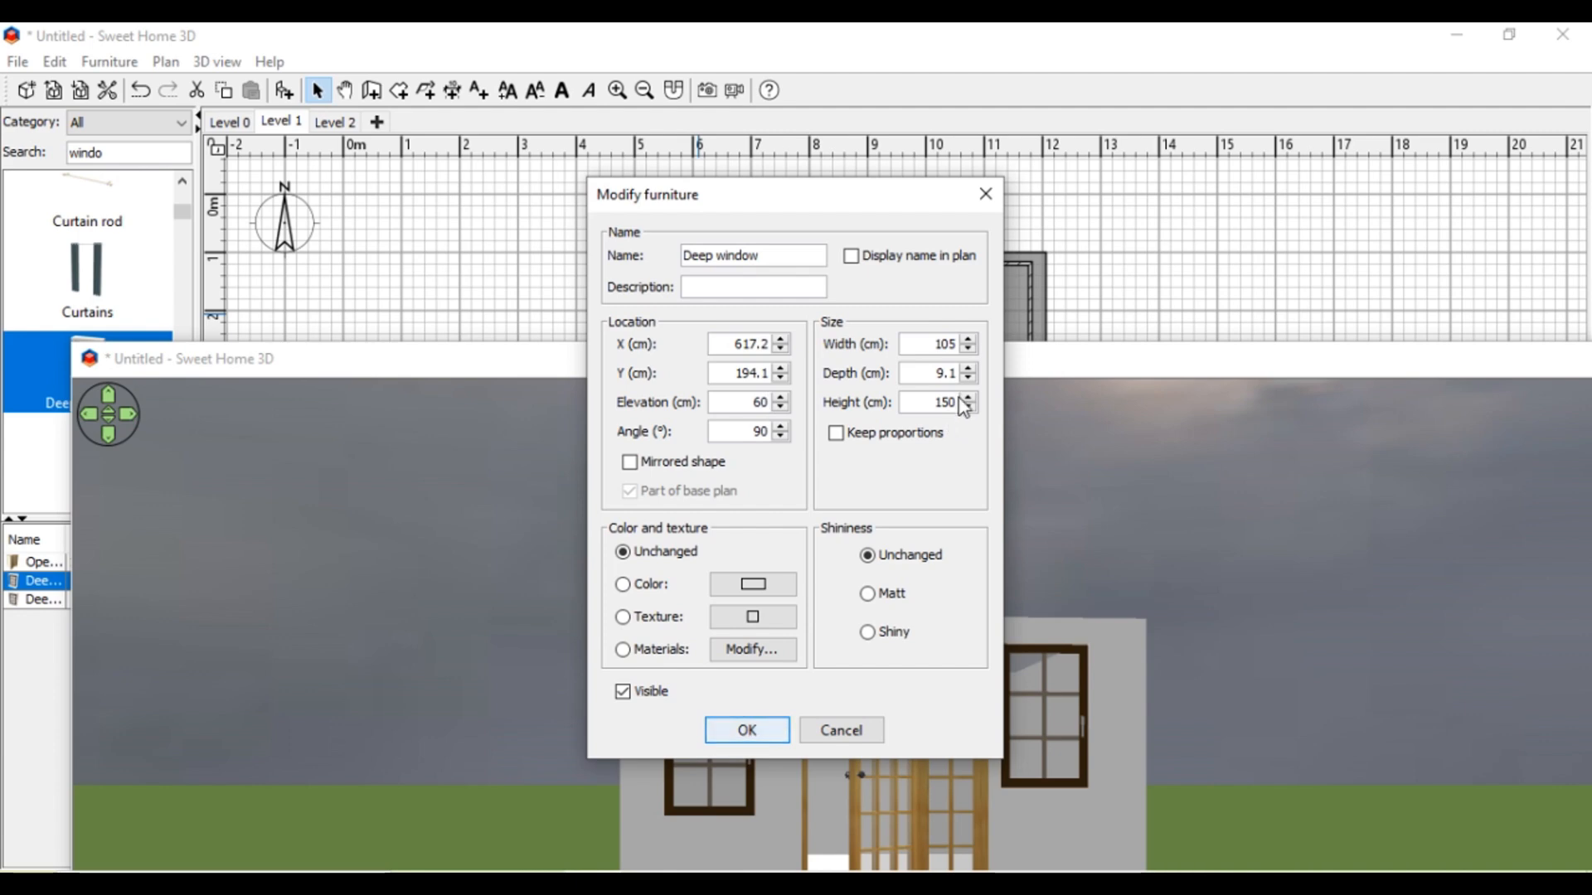
left_click(784, 727)
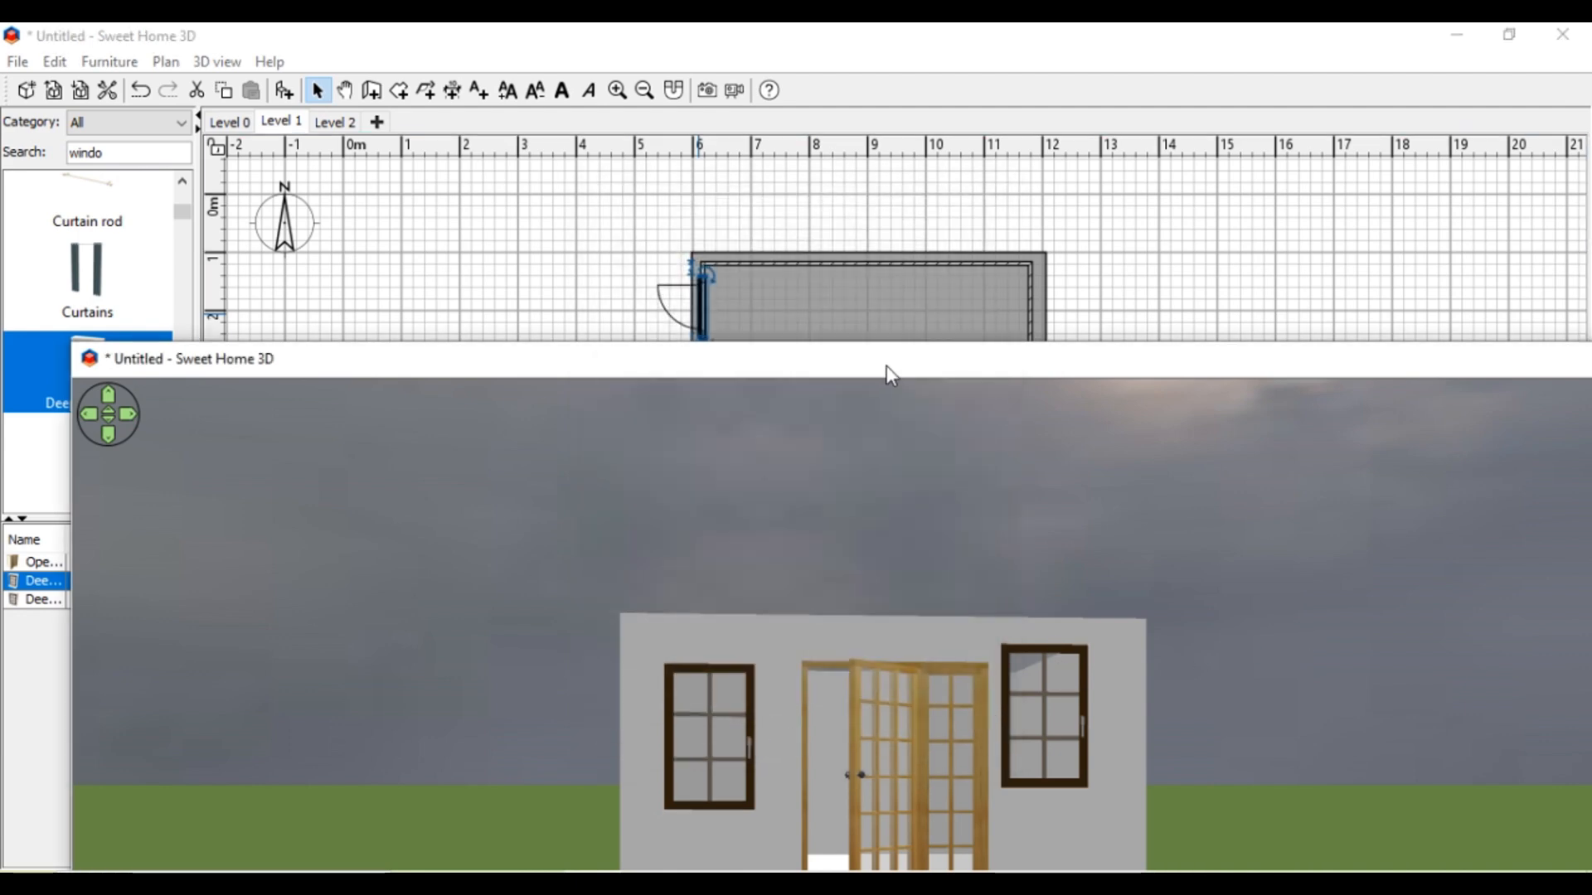
left_click_drag(885, 365, 772, 522)
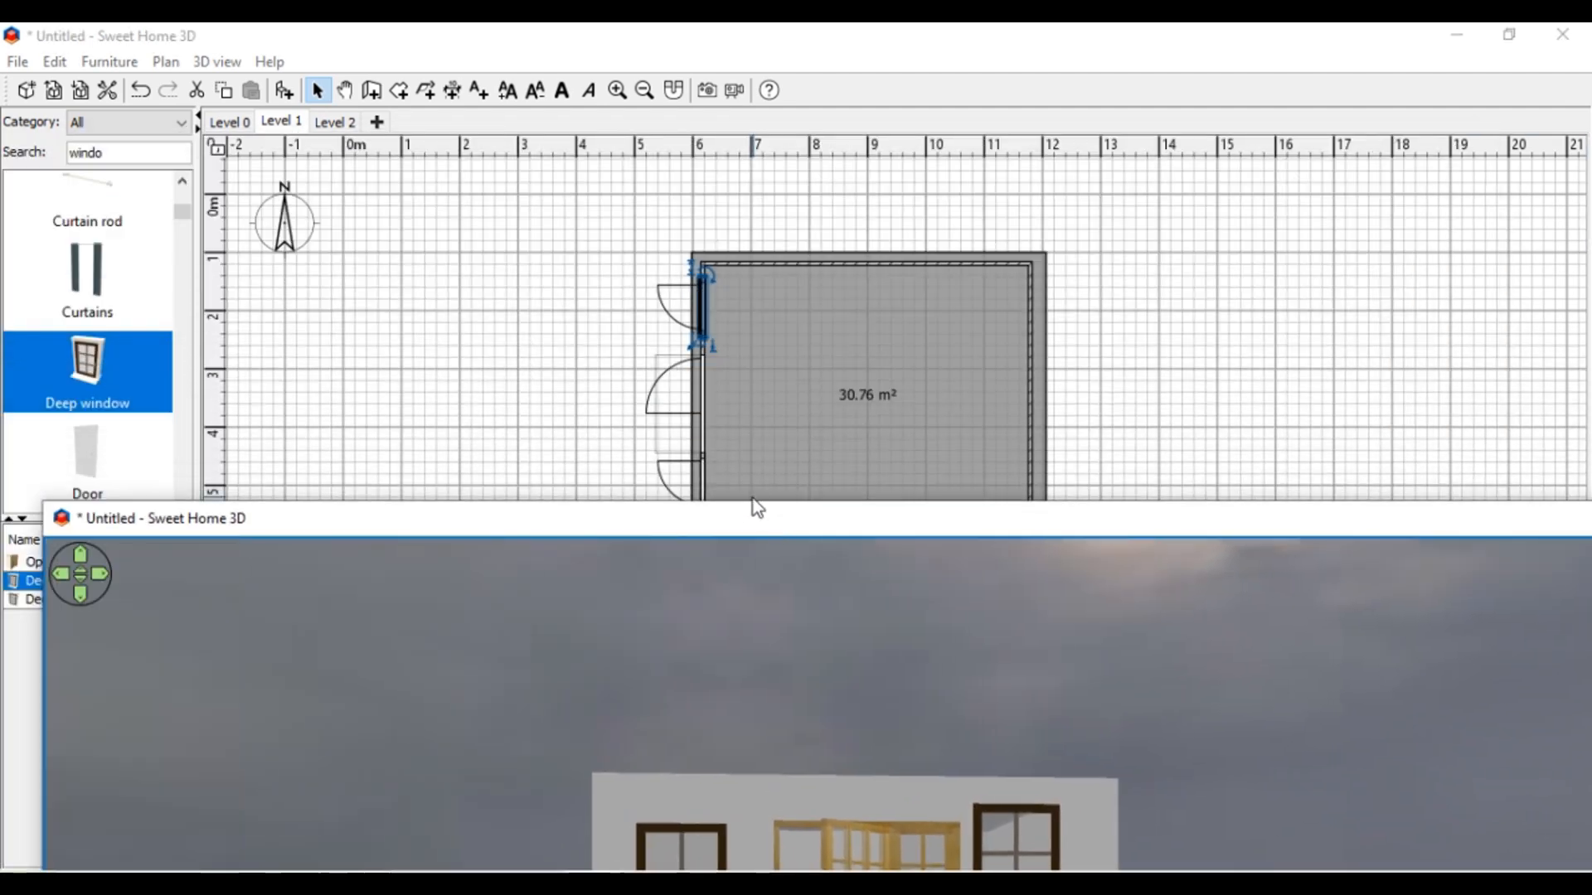
Step: Set the elevation of the Deep window south of the patio door to 60 cm and check both windows in 3D
double_click(701, 476)
double_click(754, 402)
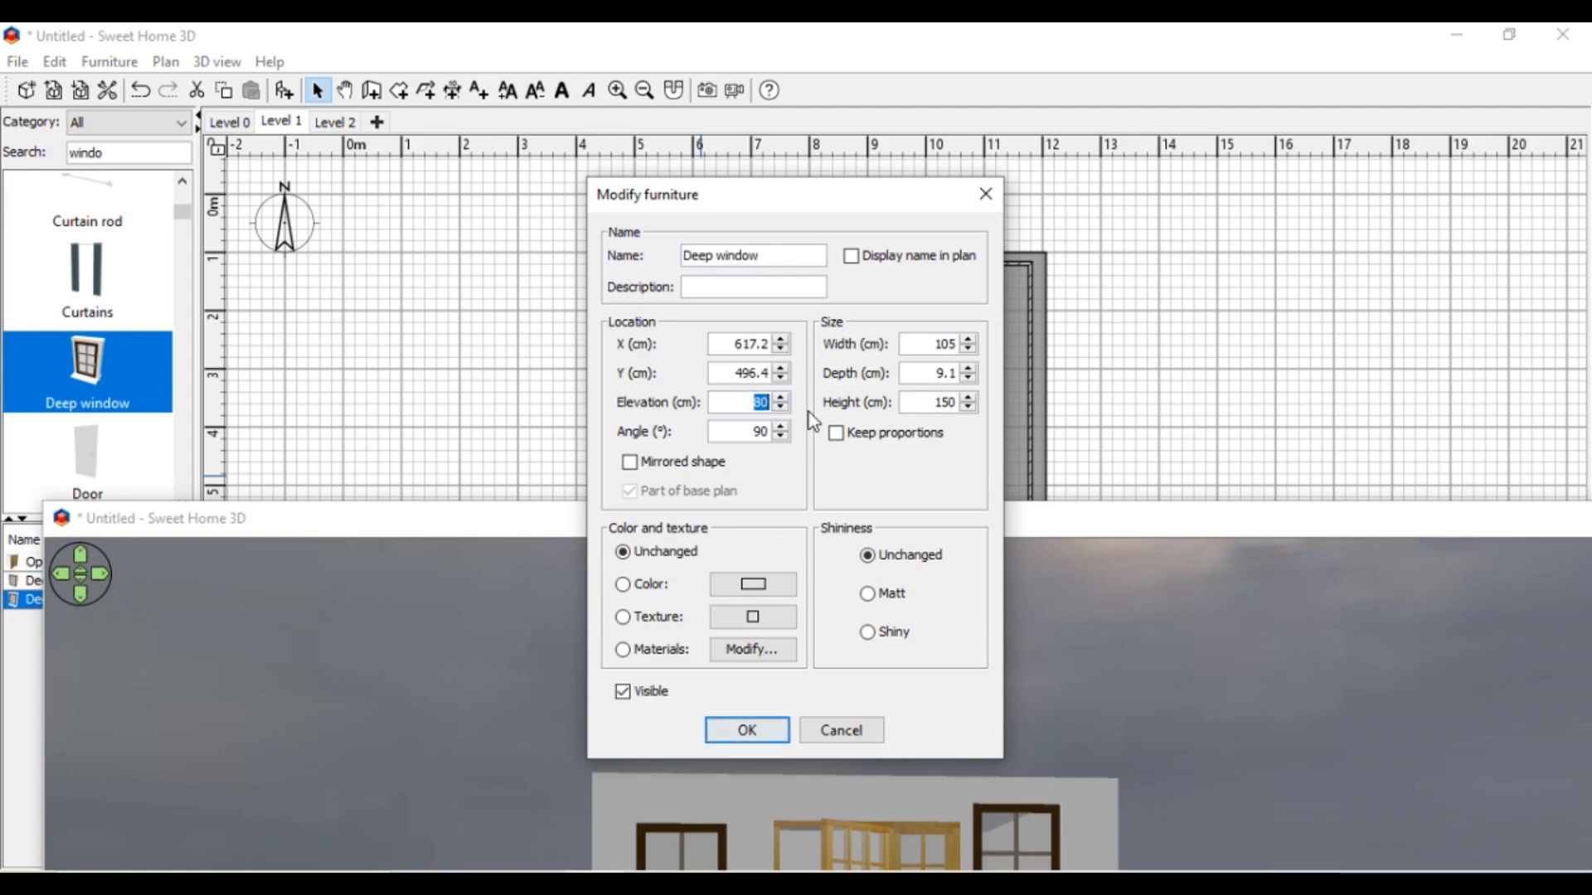
type("60")
key("Return")
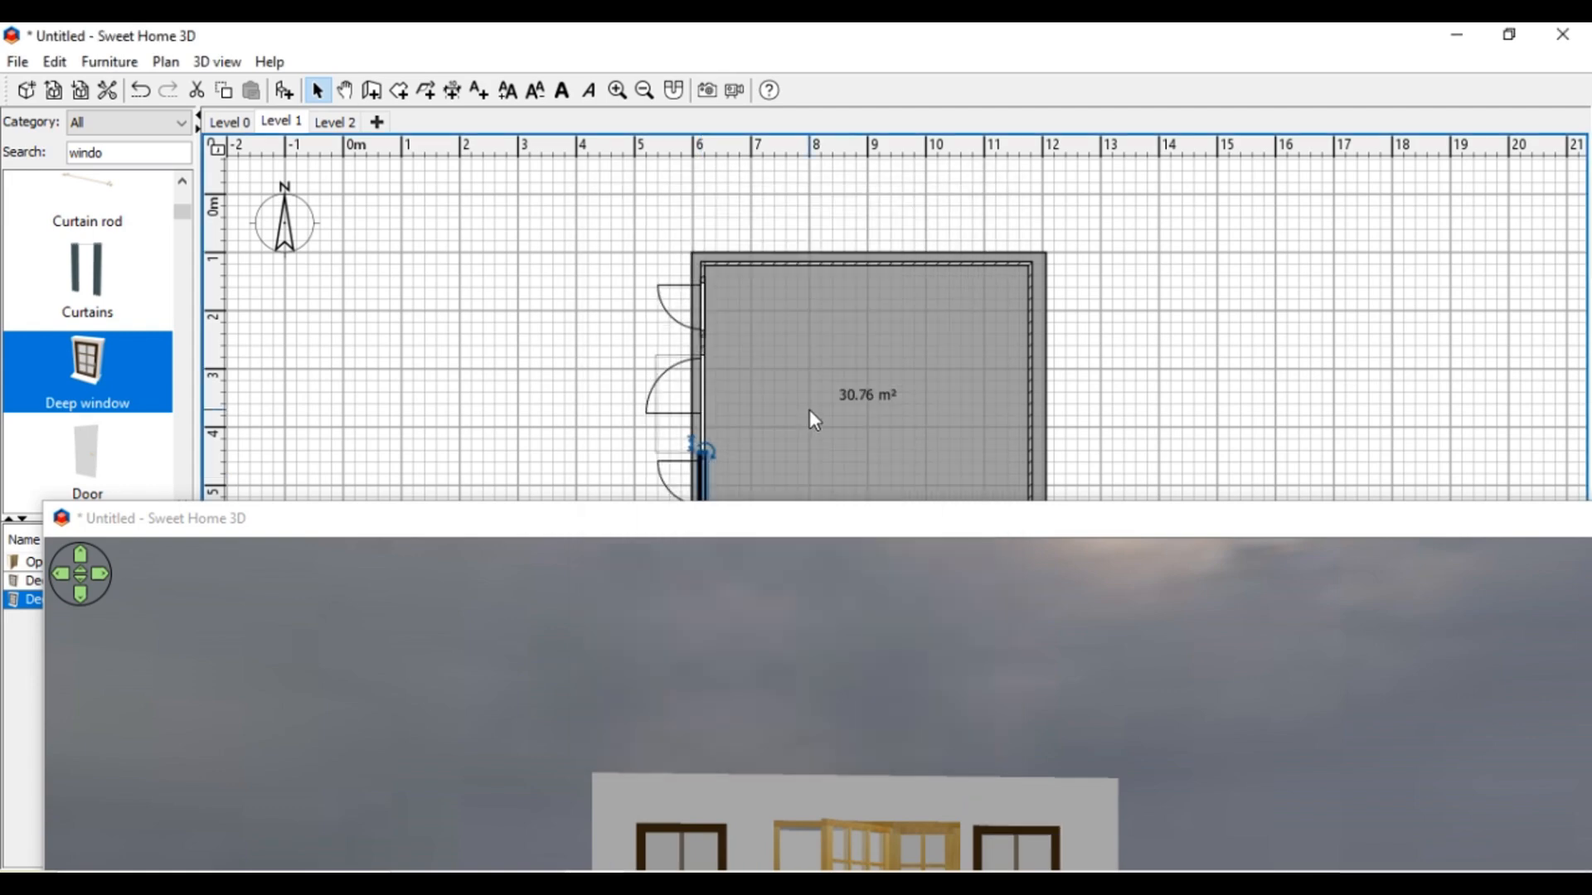
left_click_drag(1002, 523, 834, 26)
left_click_drag(895, 528, 862, 415)
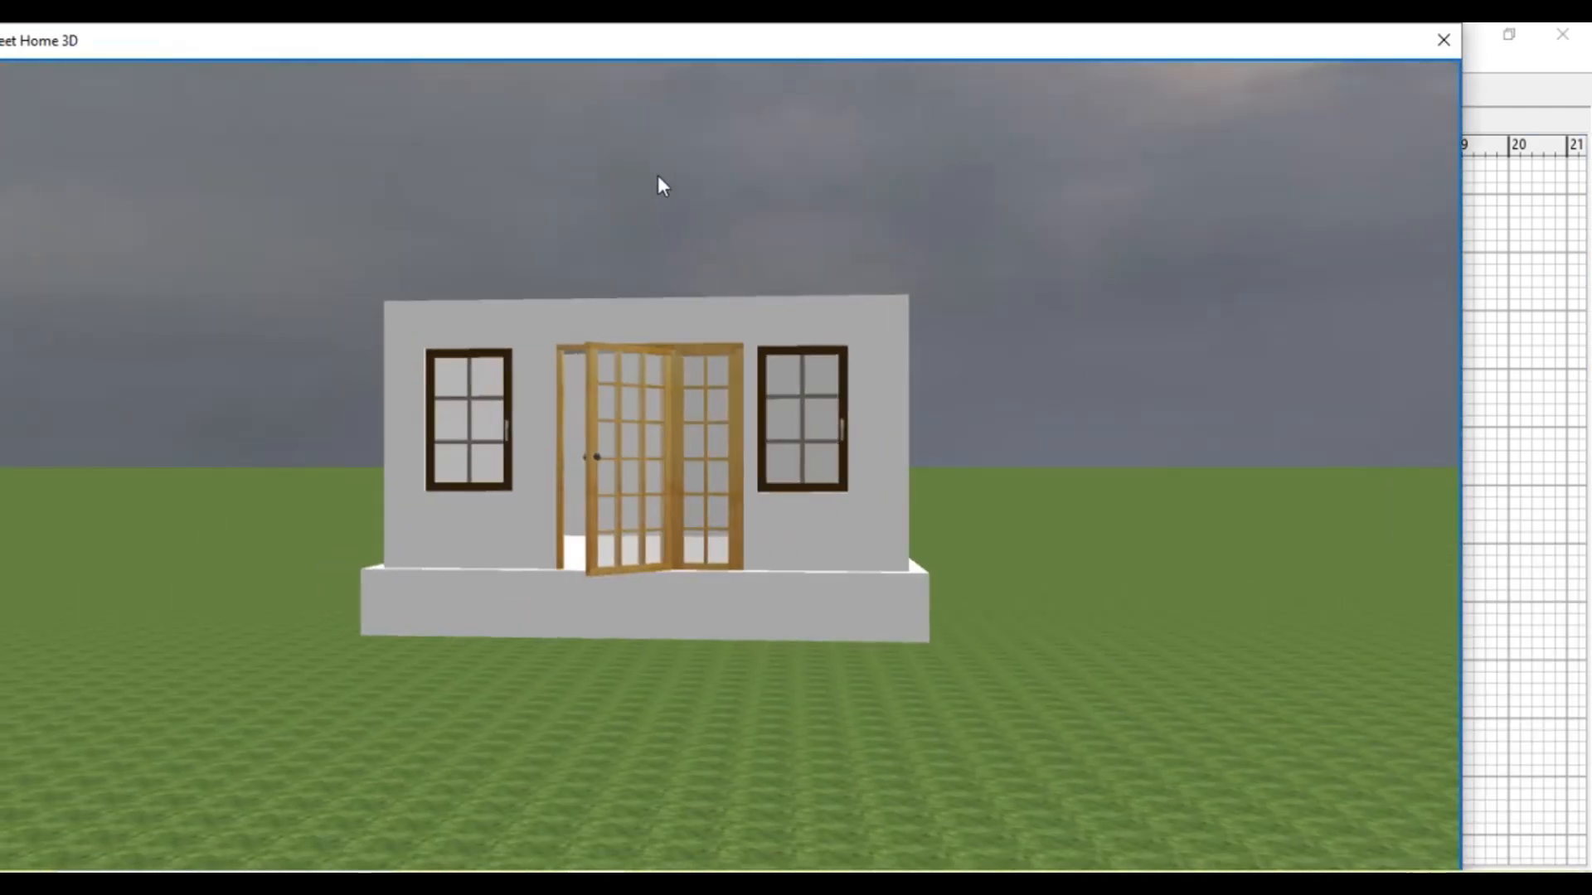
Step: On Level 2, add the text "STORE ROOM" west of the roof slab, visible in the 3D view with vertical orientation
left_click_drag(704, 43, 766, 247)
left_click(332, 125)
left_click_drag(776, 380, 916, 425)
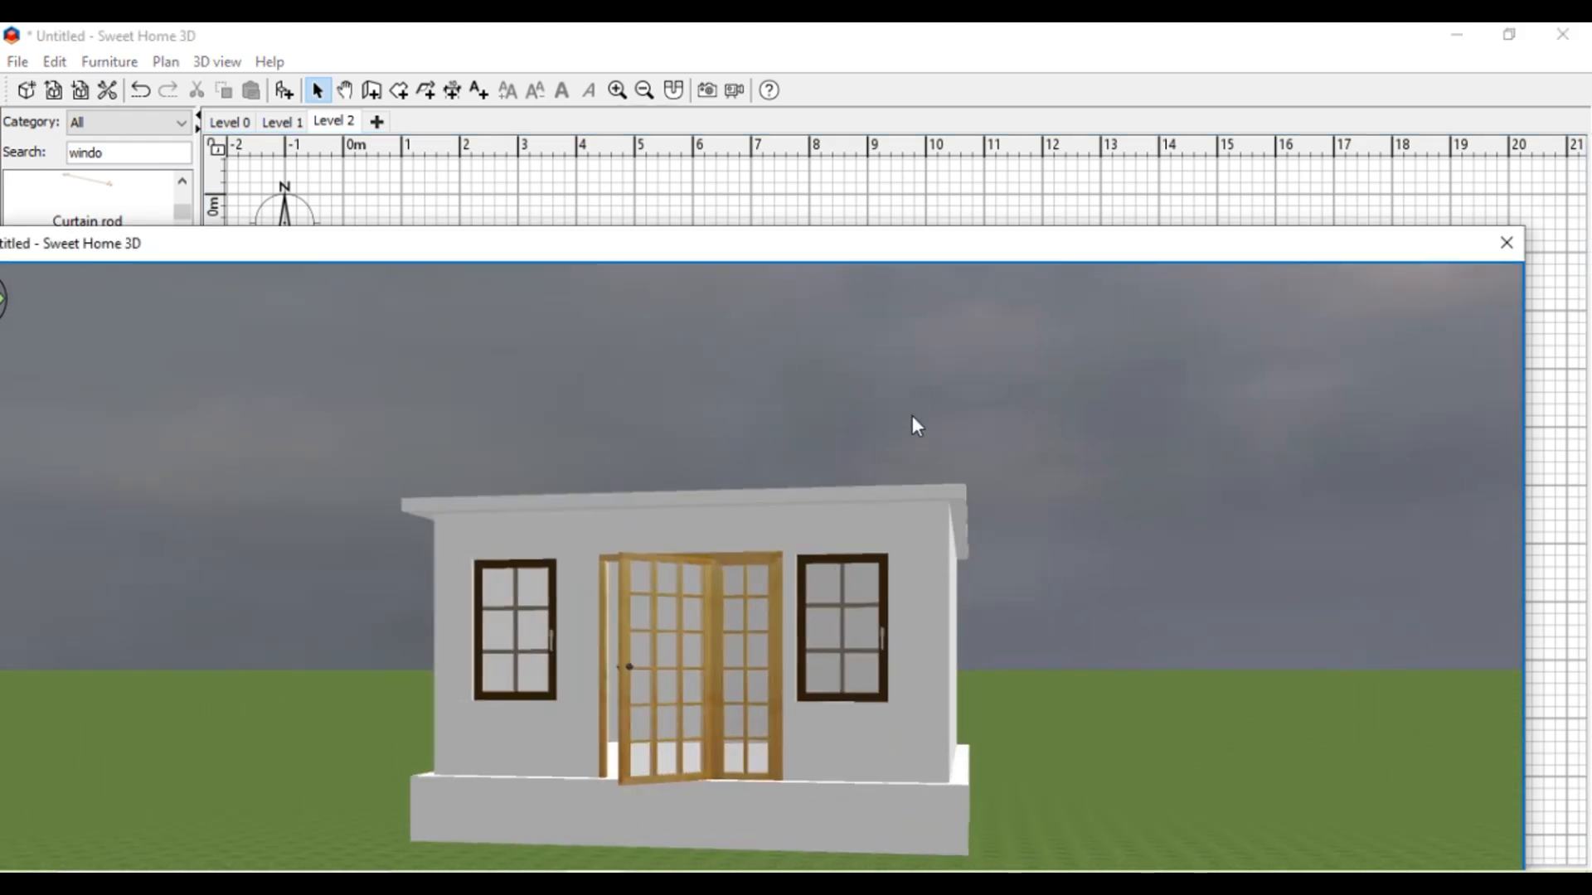
left_click_drag(884, 255, 987, 380)
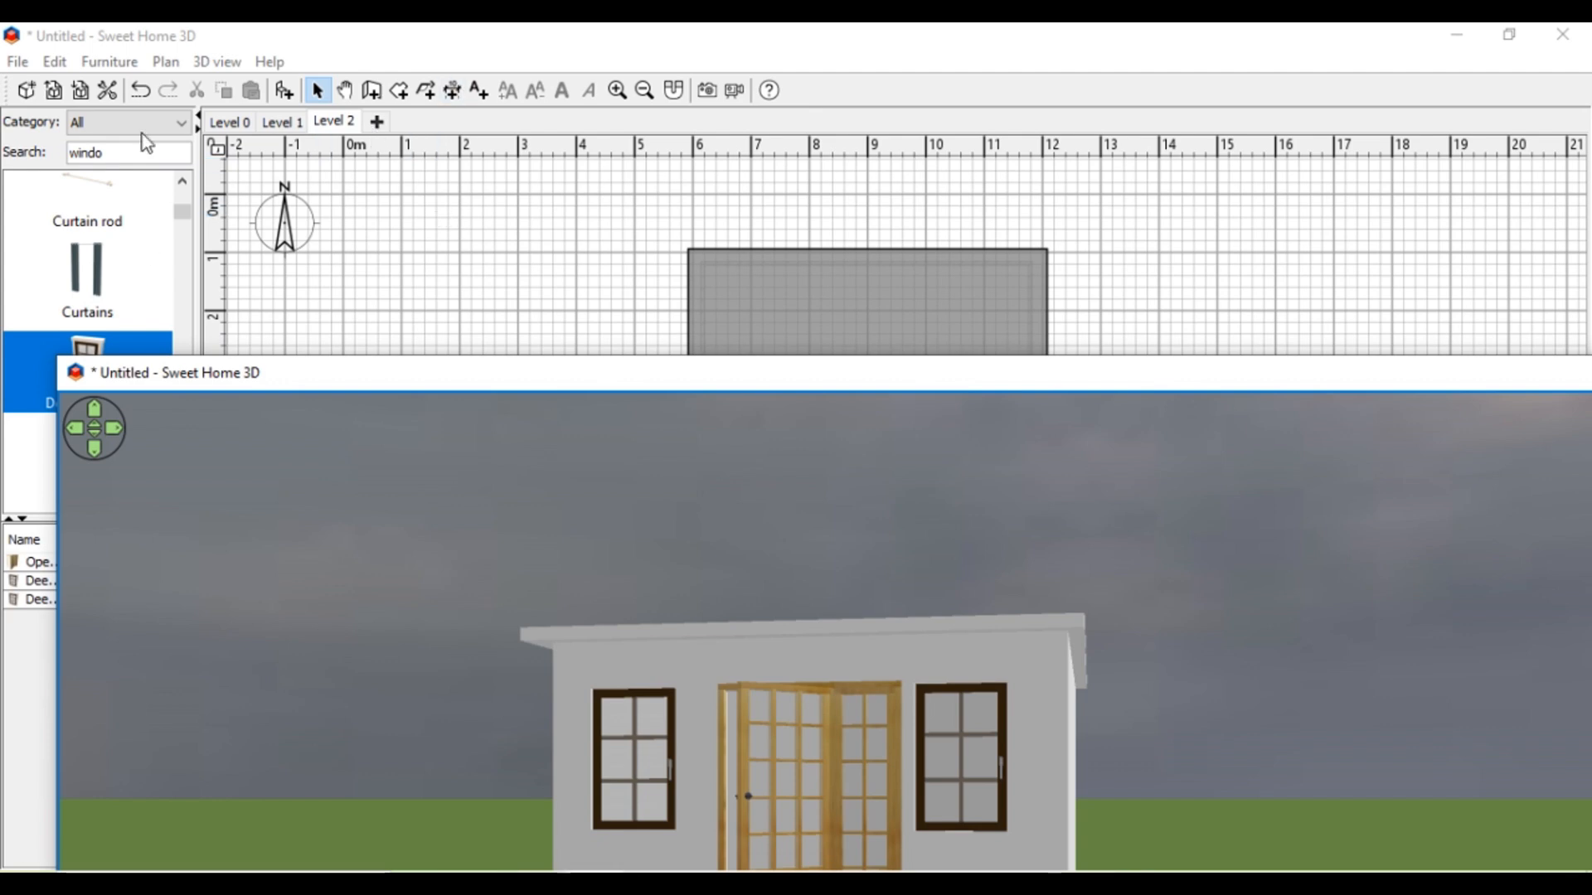
left_click(478, 91)
left_click(836, 544)
left_click(535, 260)
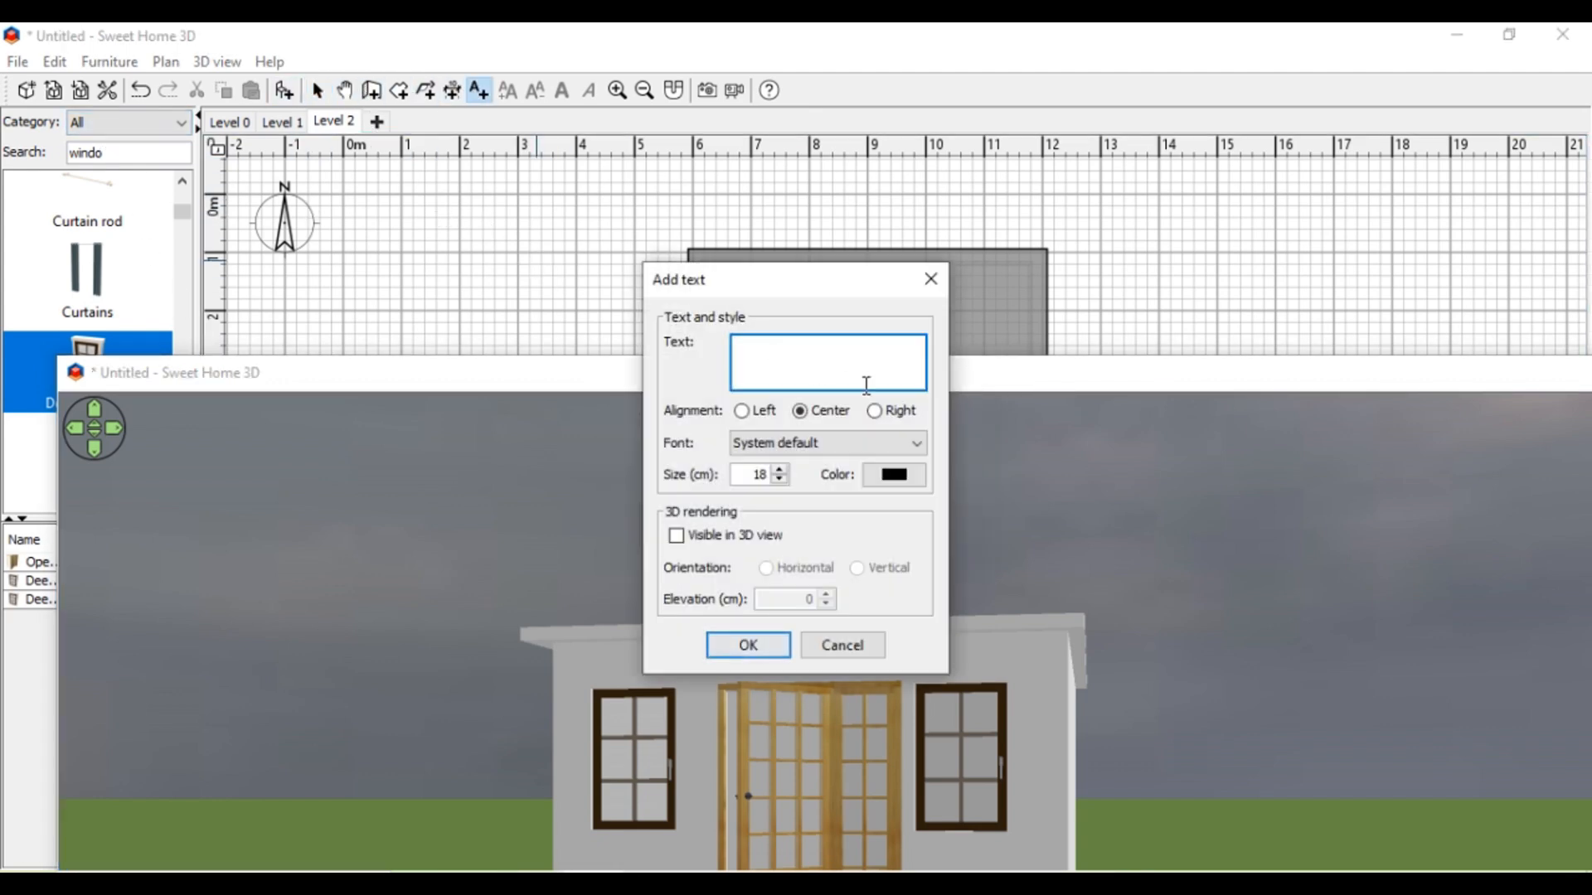
type("STORE ROOM")
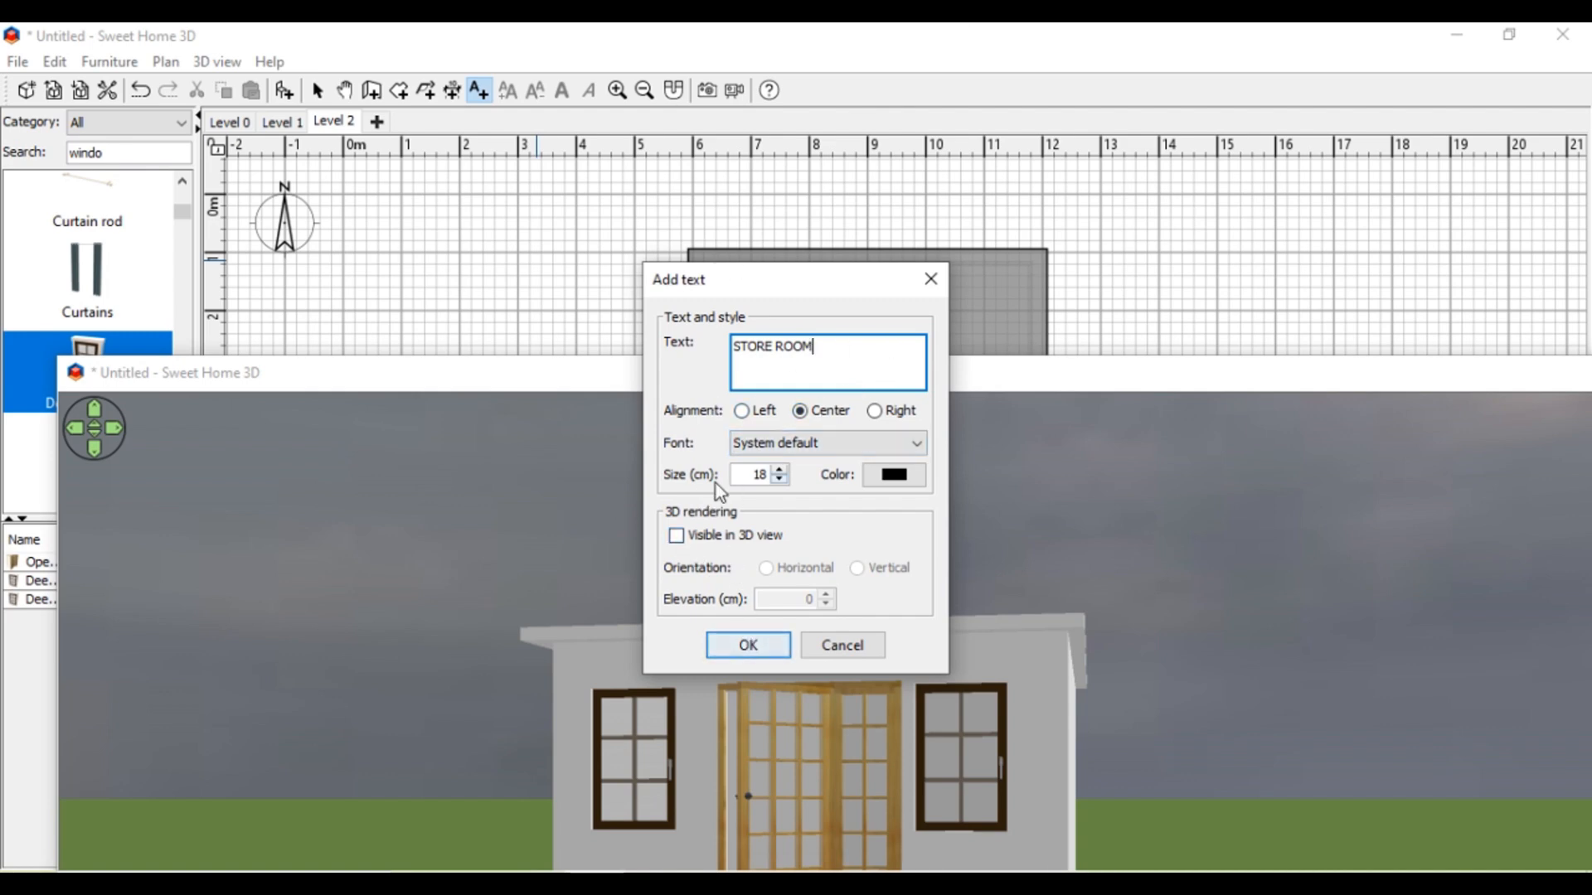
left_click(676, 536)
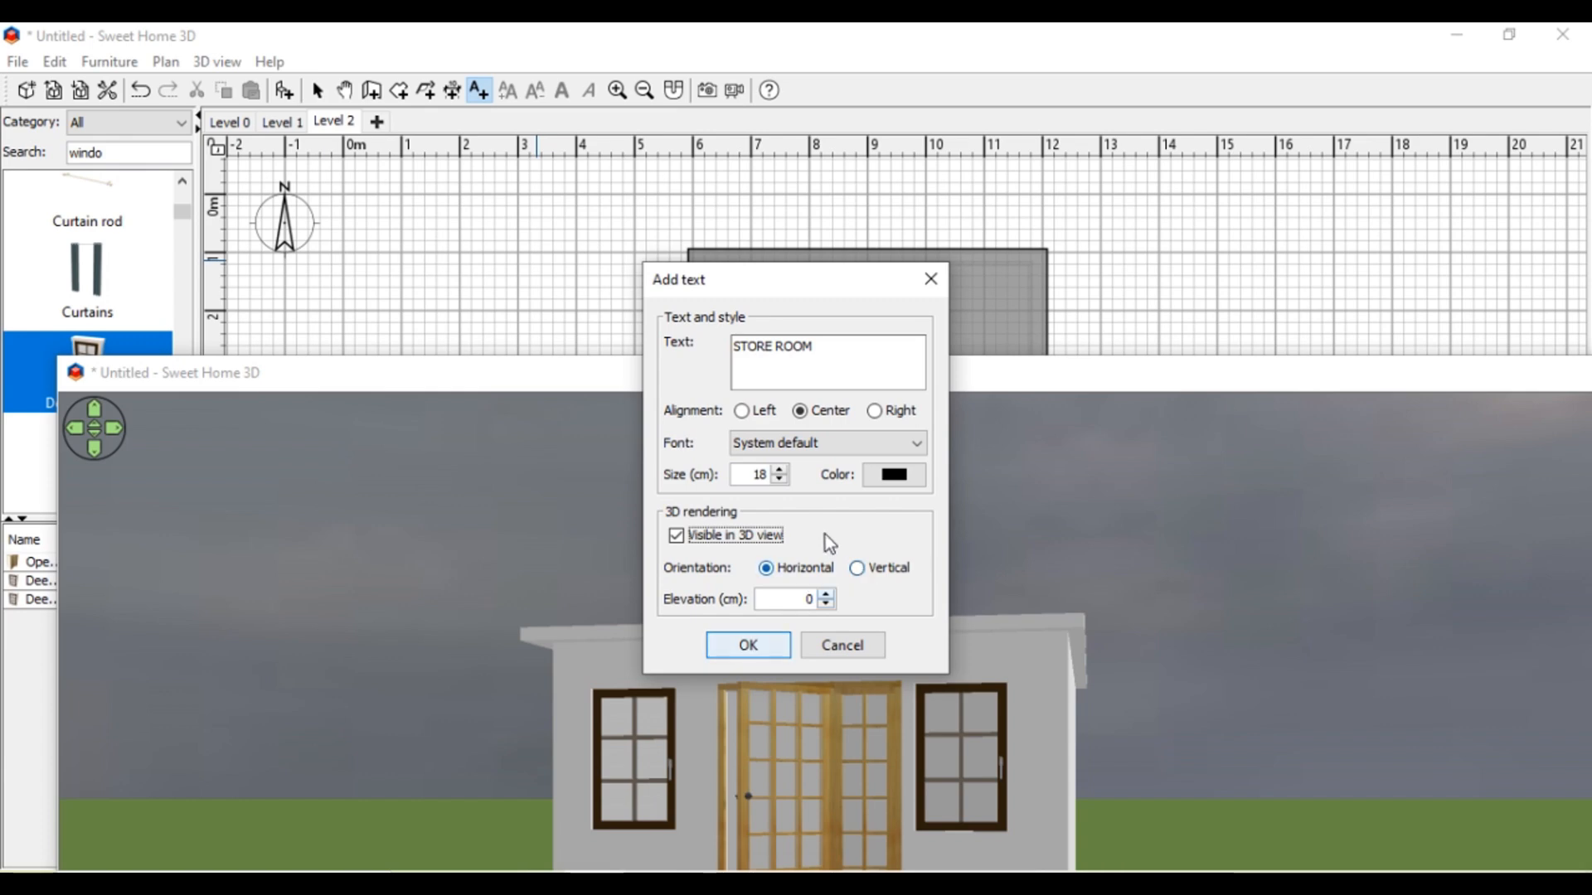
left_click(857, 569)
left_click(729, 645)
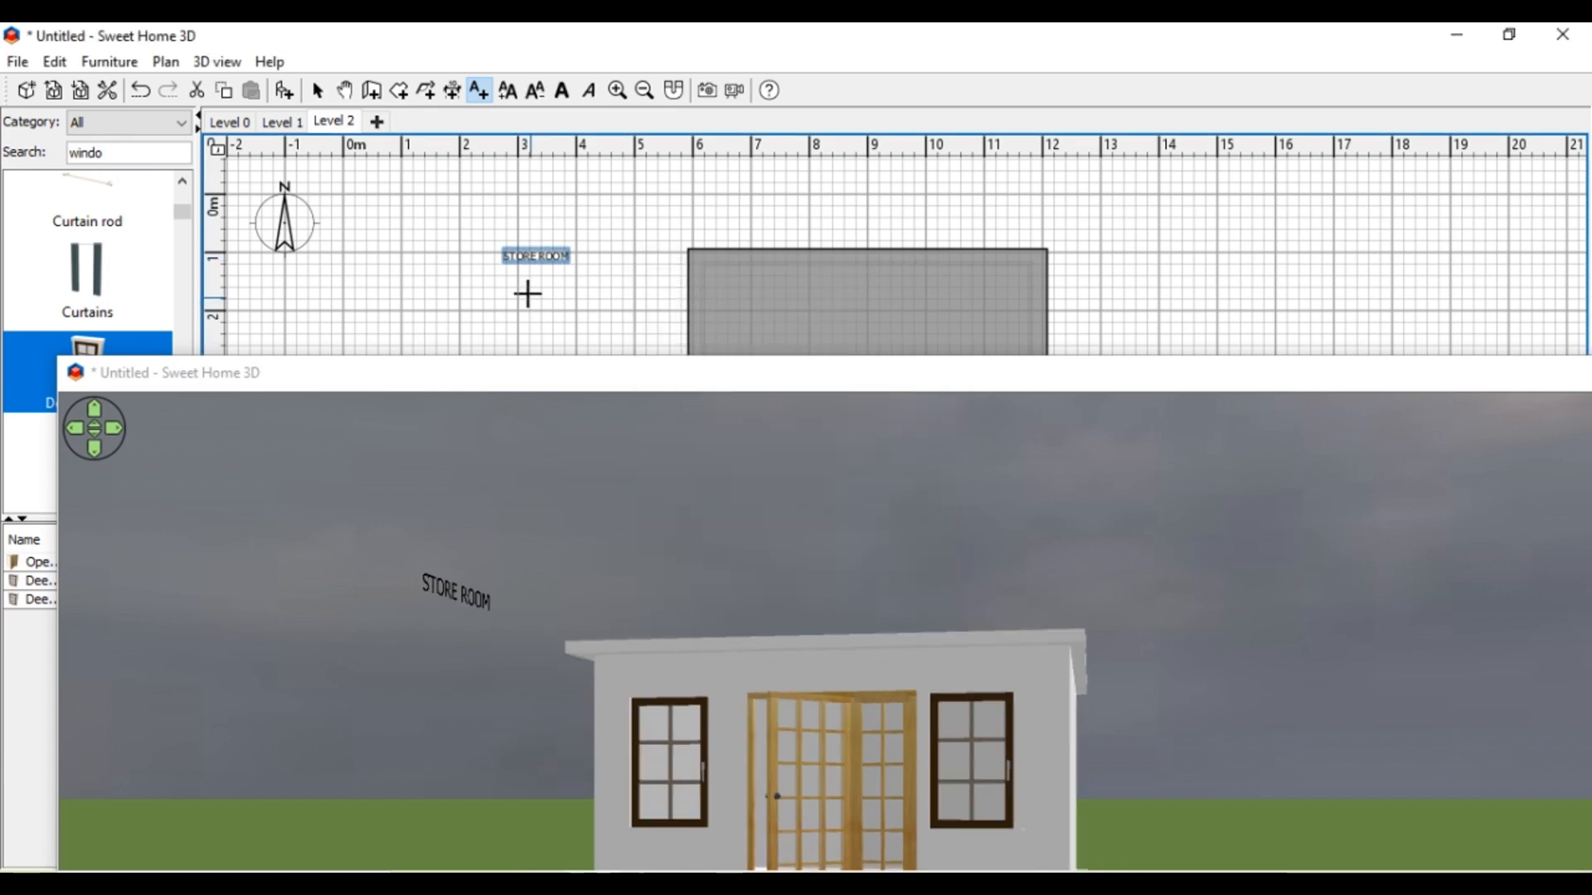
Step: Move the STORE ROOM text to the roof slab's west edge and rotate it parallel to that edge
left_click(318, 89)
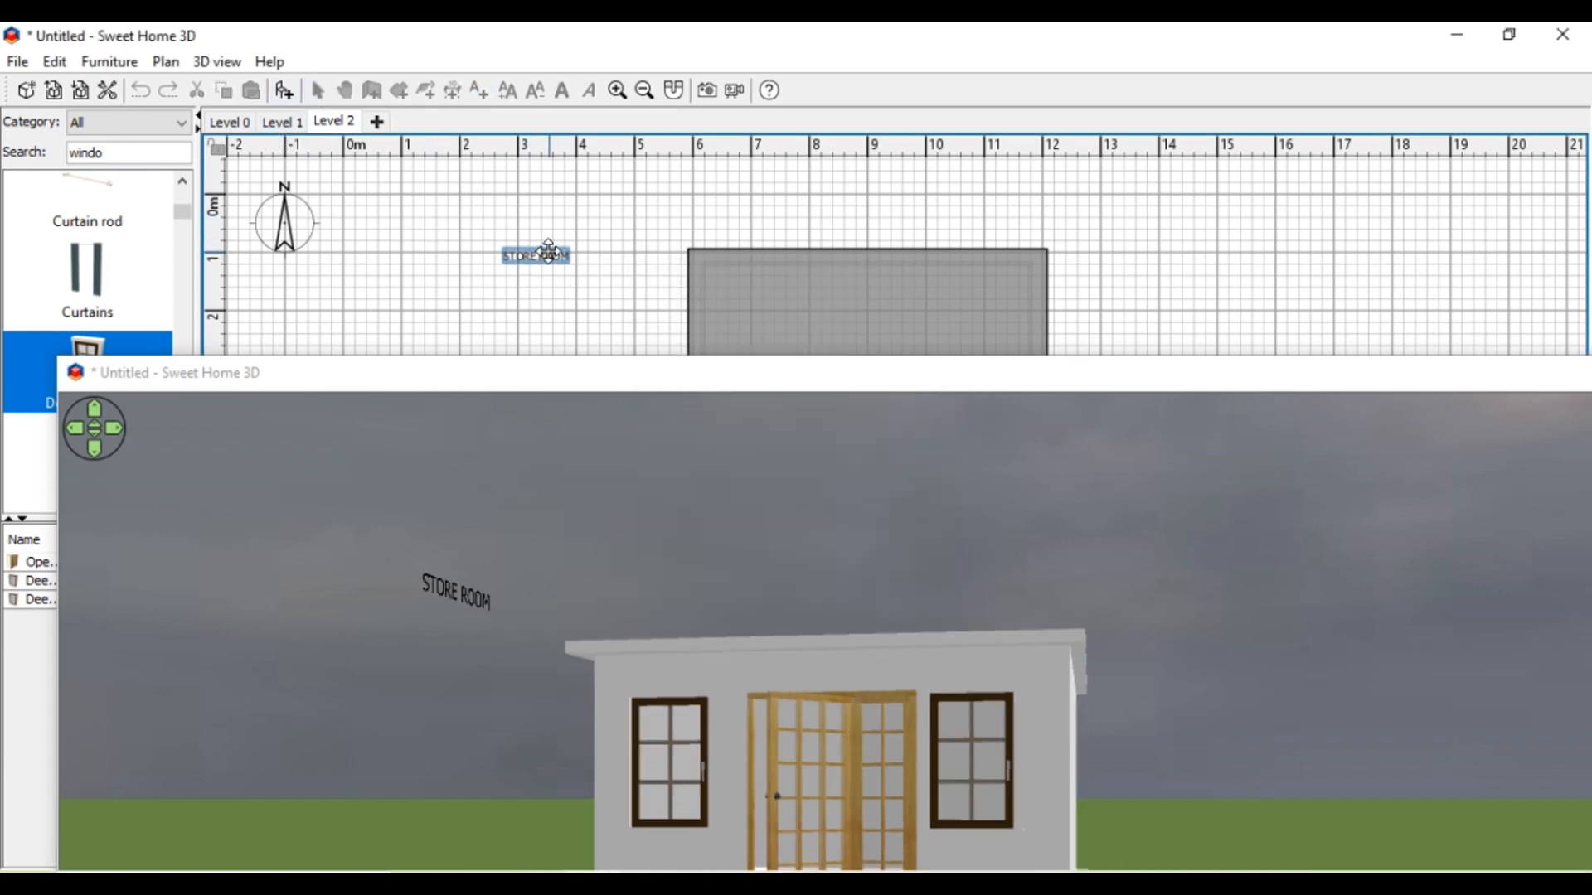
left_click_drag(536, 255, 647, 281)
left_click_drag(668, 547, 711, 581)
left_click_drag(707, 289, 690, 462)
left_click_drag(693, 348, 688, 374)
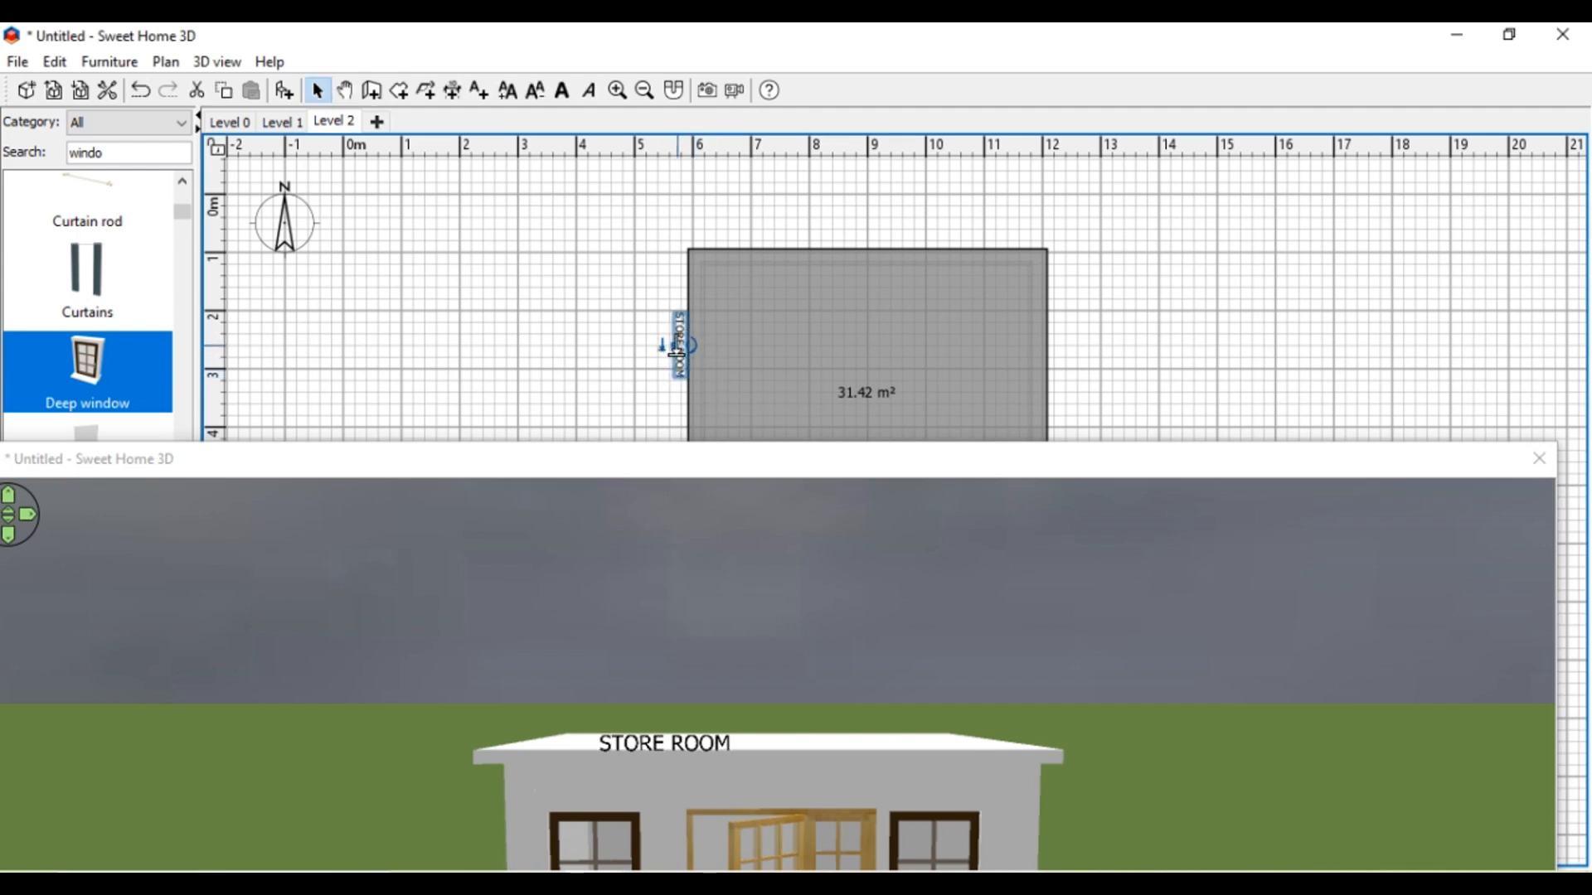
Step: Nudge the STORE ROOM text eastward until it lies just inside the roof slab's west edge
left_click_drag(759, 477, 770, 257)
left_click(675, 355)
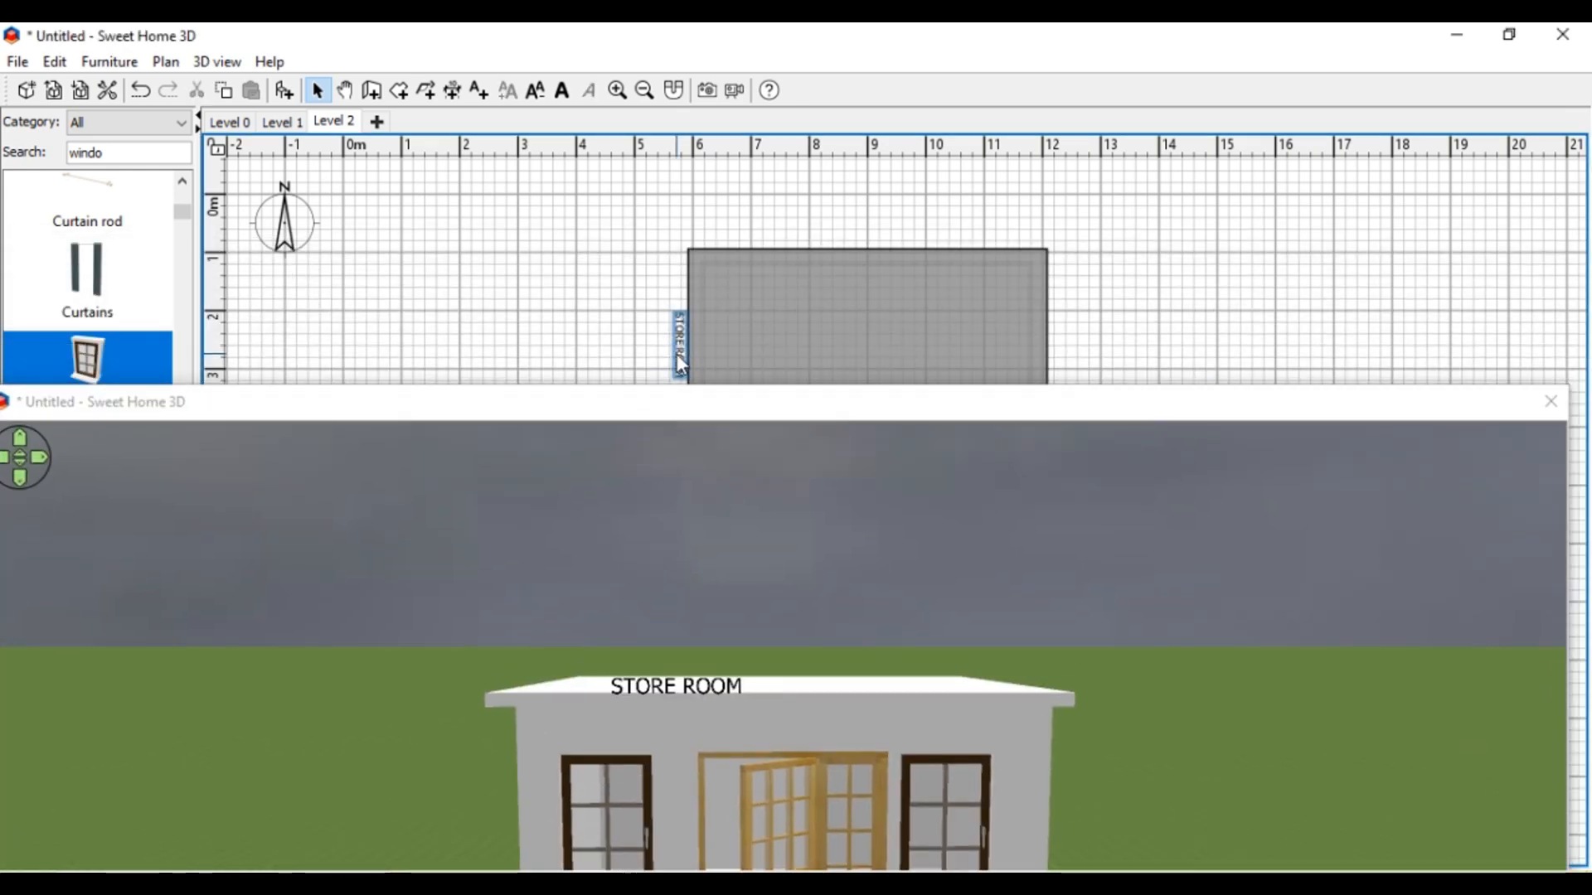
key("Right")
key("Right")
key("Right")
key("Right")
key("Right")
key("Right")
key("Right")
key("Right")
key("Right")
key("Right")
key("Right")
key("Right")
key("Right")
key("Right")
key("Right")
key("Right")
key("Right")
key("Right")
key("Right")
key("Right")
key("Down")
key("Down")
key("Down")
key("Down")
key("Down")
key("Down")
key("Down")
key("Down")
key("Down")
key("Down")
key("Down")
key("Down")
key("Down")
key("Down")
key("Down")
key("Down")
key("Down")
key("Down")
key("Down")
key("Down")
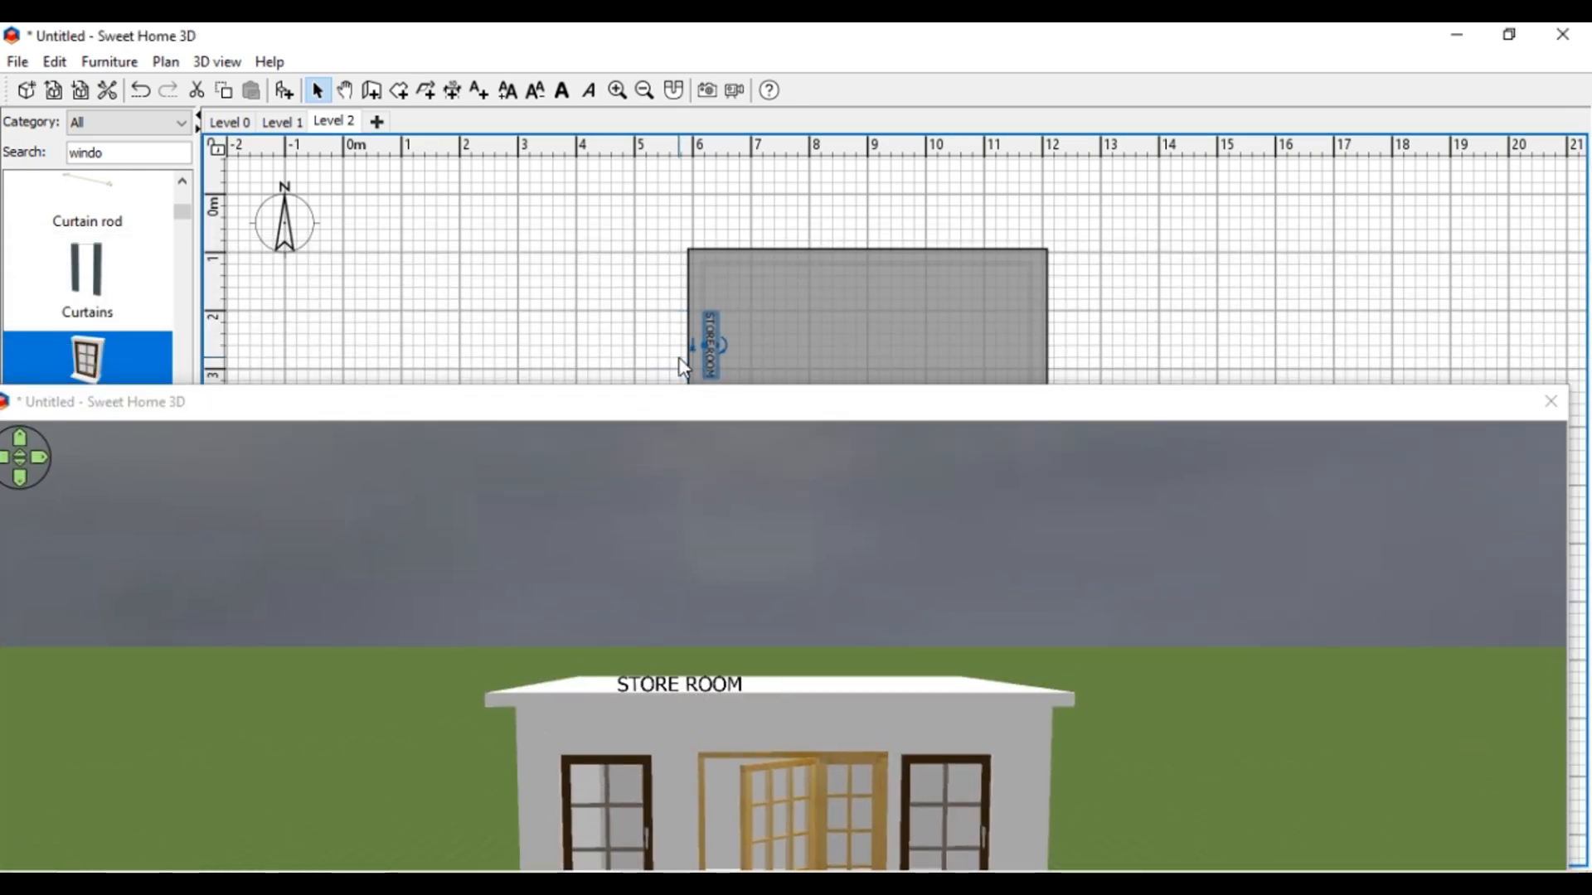
Step: Nudge the STORE ROOM text south along the roof slab's west edge until it sits above the patio door
key("Down")
key("Down")
key("Down")
key("Down")
key("Down")
key("Down")
key("Down")
key("Down")
key("Down")
key("Down")
key("Down")
key("Down")
key("Down")
key("Down")
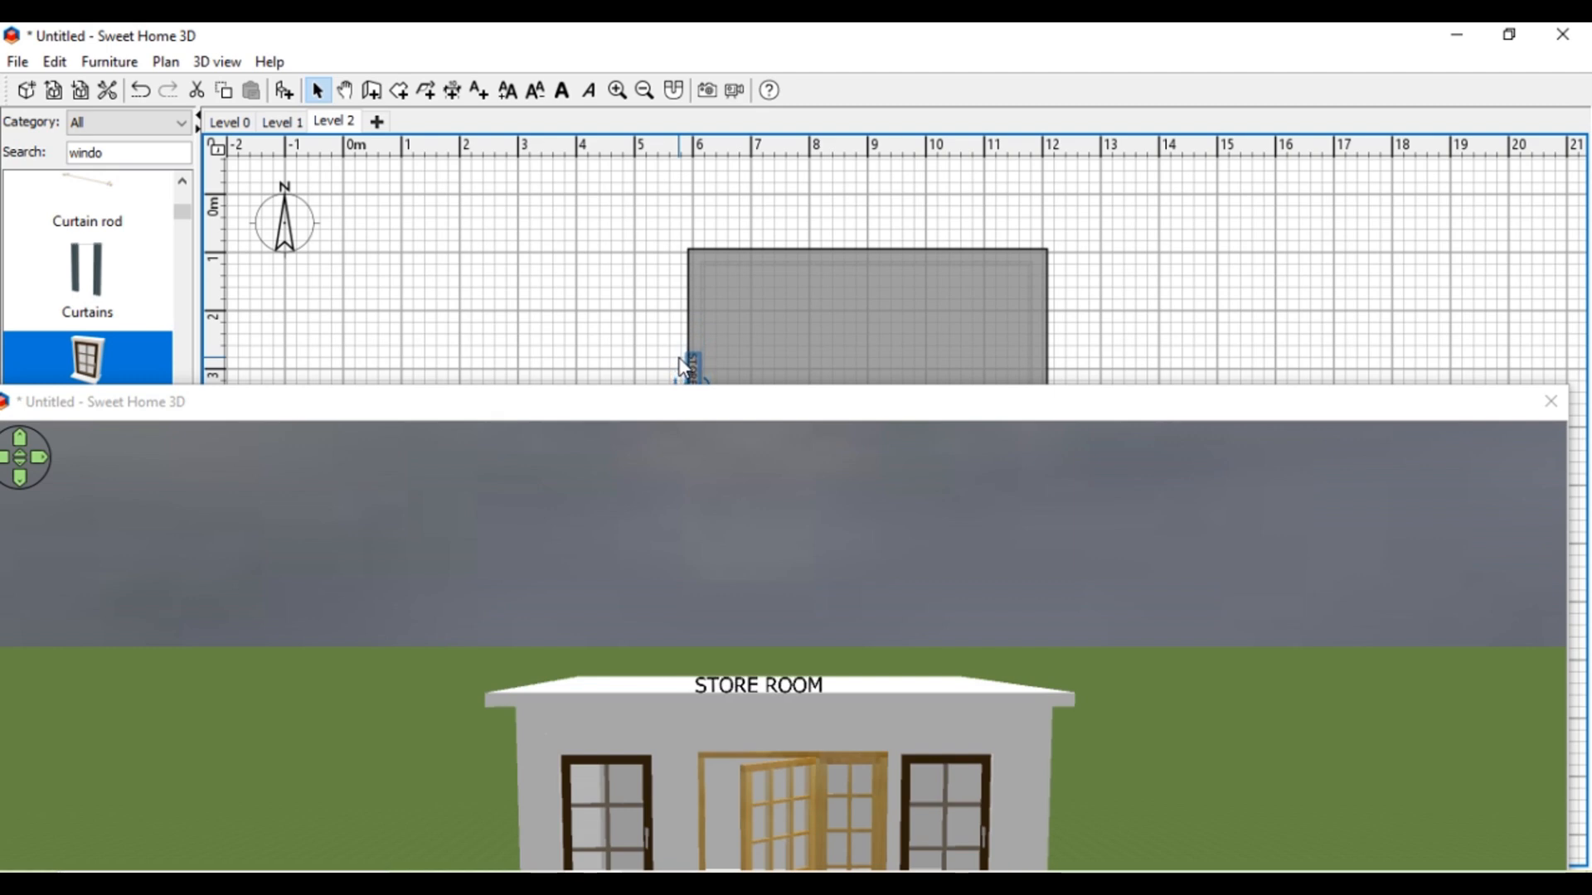
Step: Shift the STORE ROOM text west past the roof slab's edge and back east until it lies just inside that edge
key("Left")
key("Left")
key("Left")
key("Left")
key("Left")
key("Left")
key("Left")
key("Left")
key("Left")
key("Left")
key("Left")
key("Left")
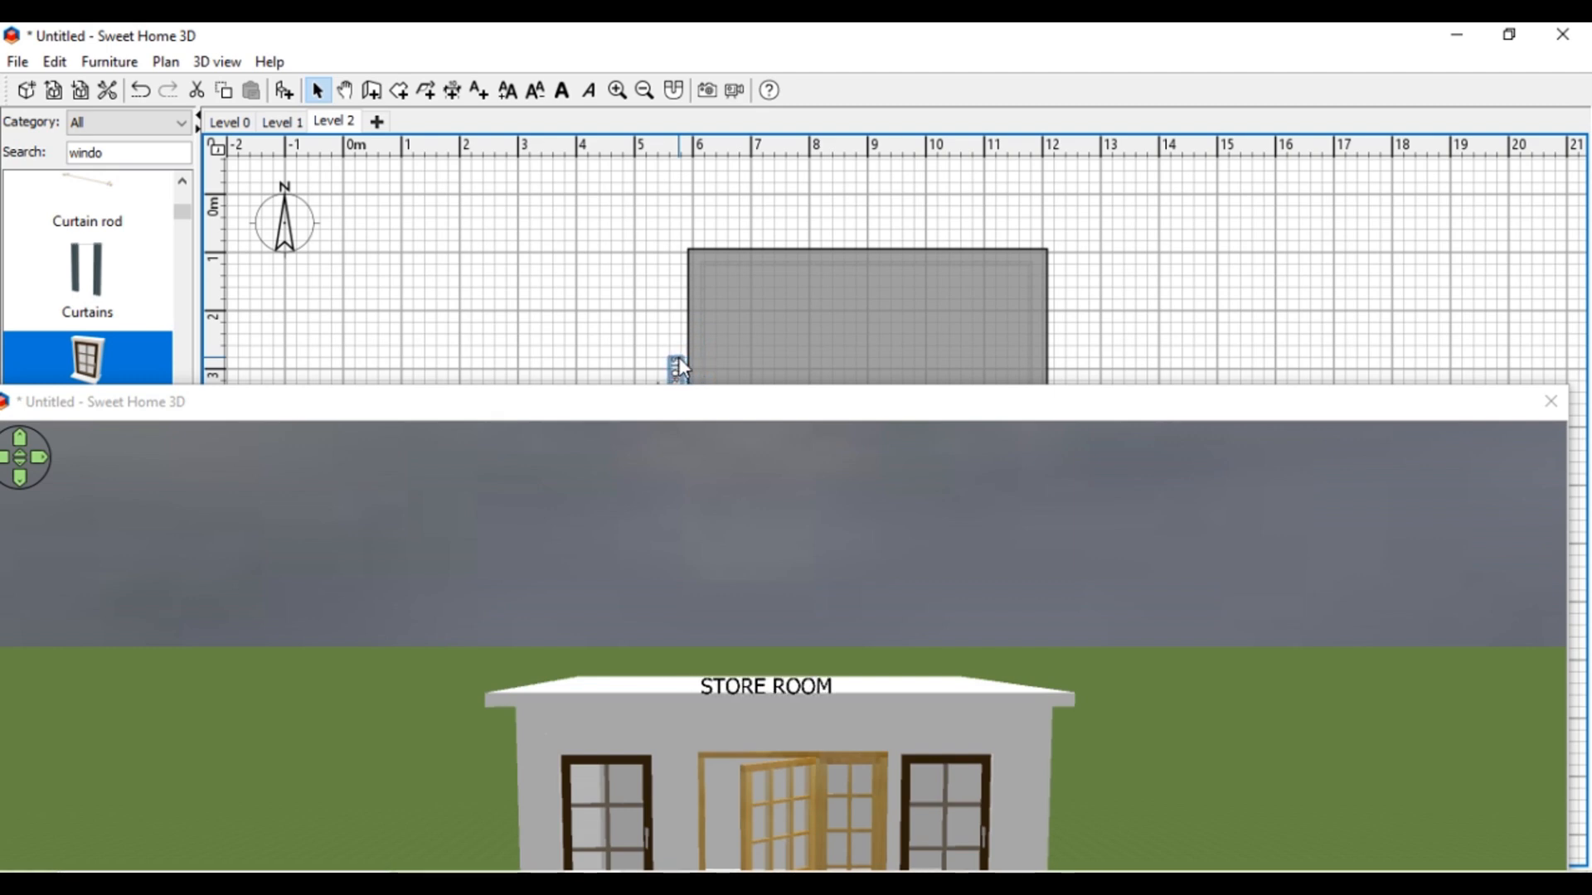
key("Right")
key("Right")
key("Right")
key("Right")
key("Right")
key("Right")
key("Right")
key("Right")
key("Right")
key("Right")
key("Right")
key("Right")
key("Right")
key("Right")
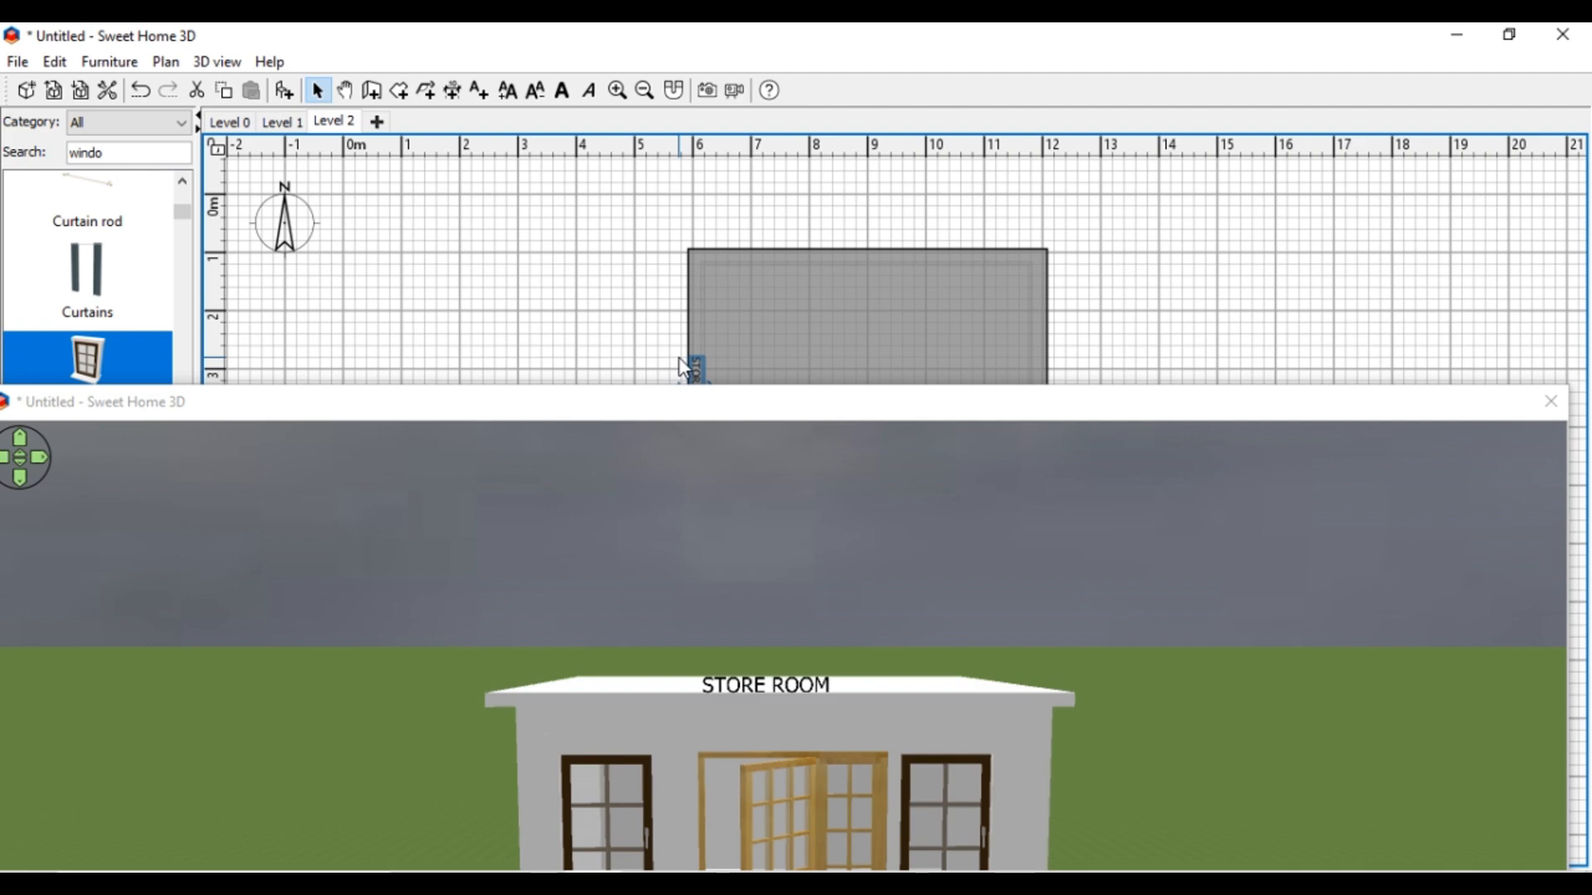
left_click_drag(722, 597, 570, 650)
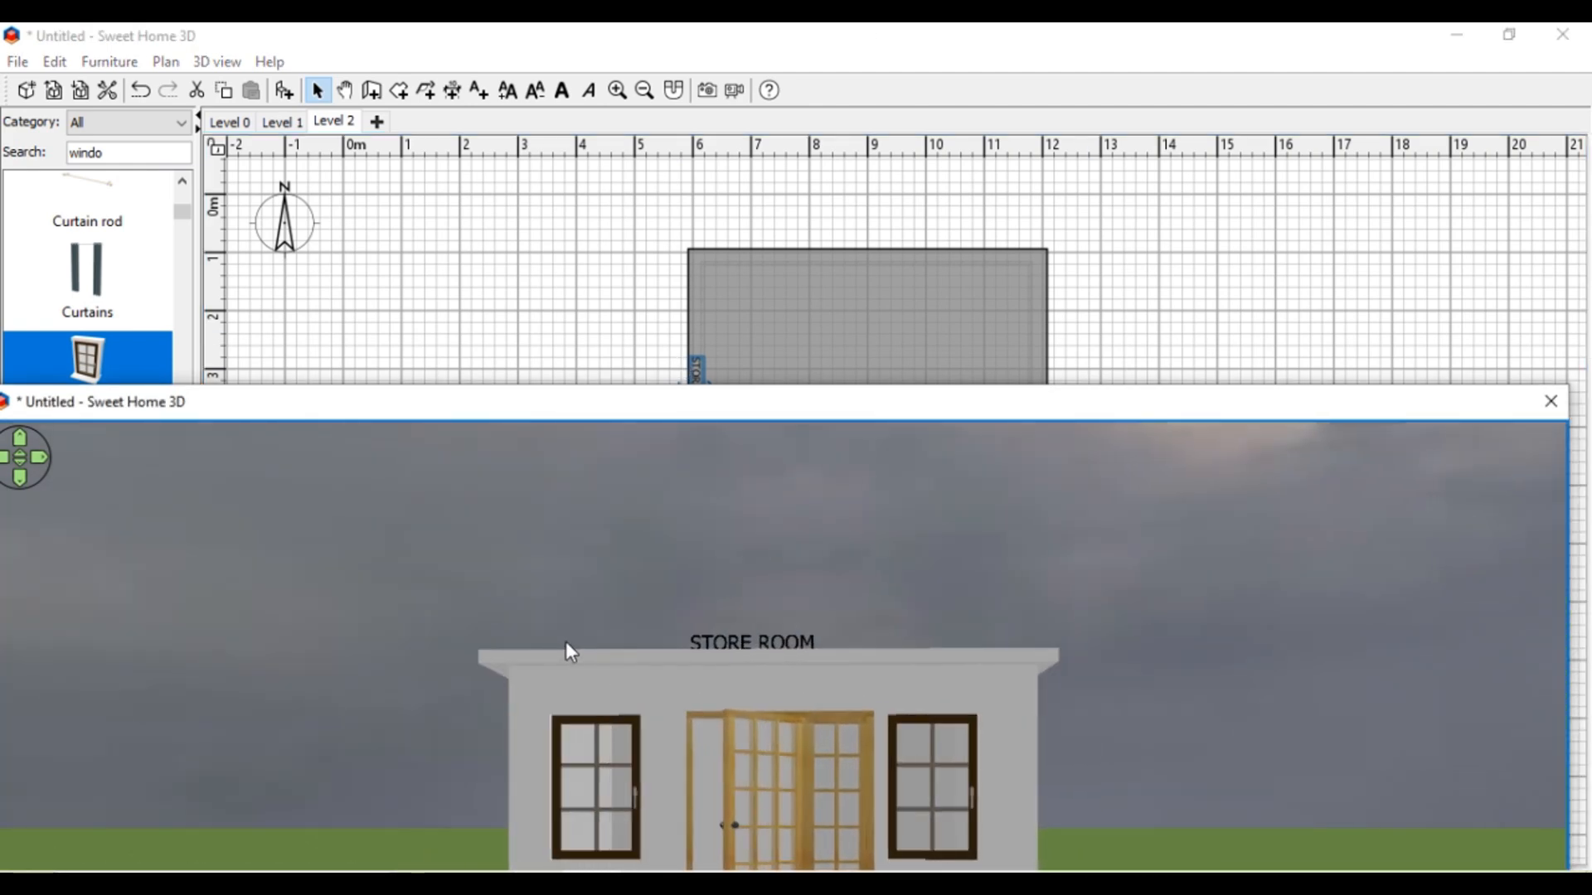
left_click_drag(812, 413, 790, 507)
double_click(700, 381)
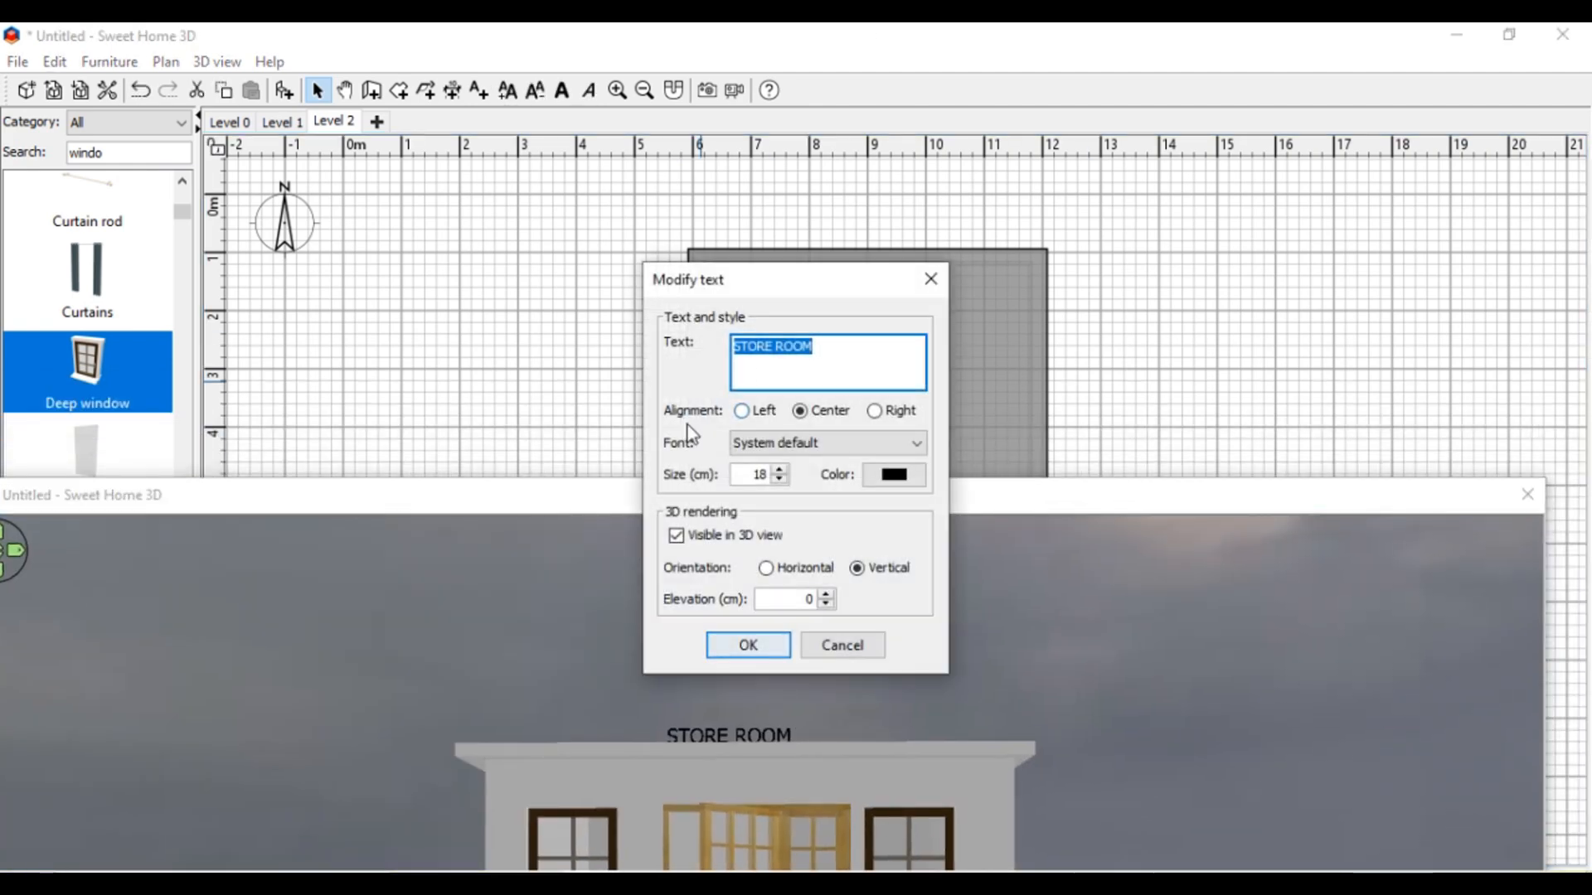
double_click(784, 595)
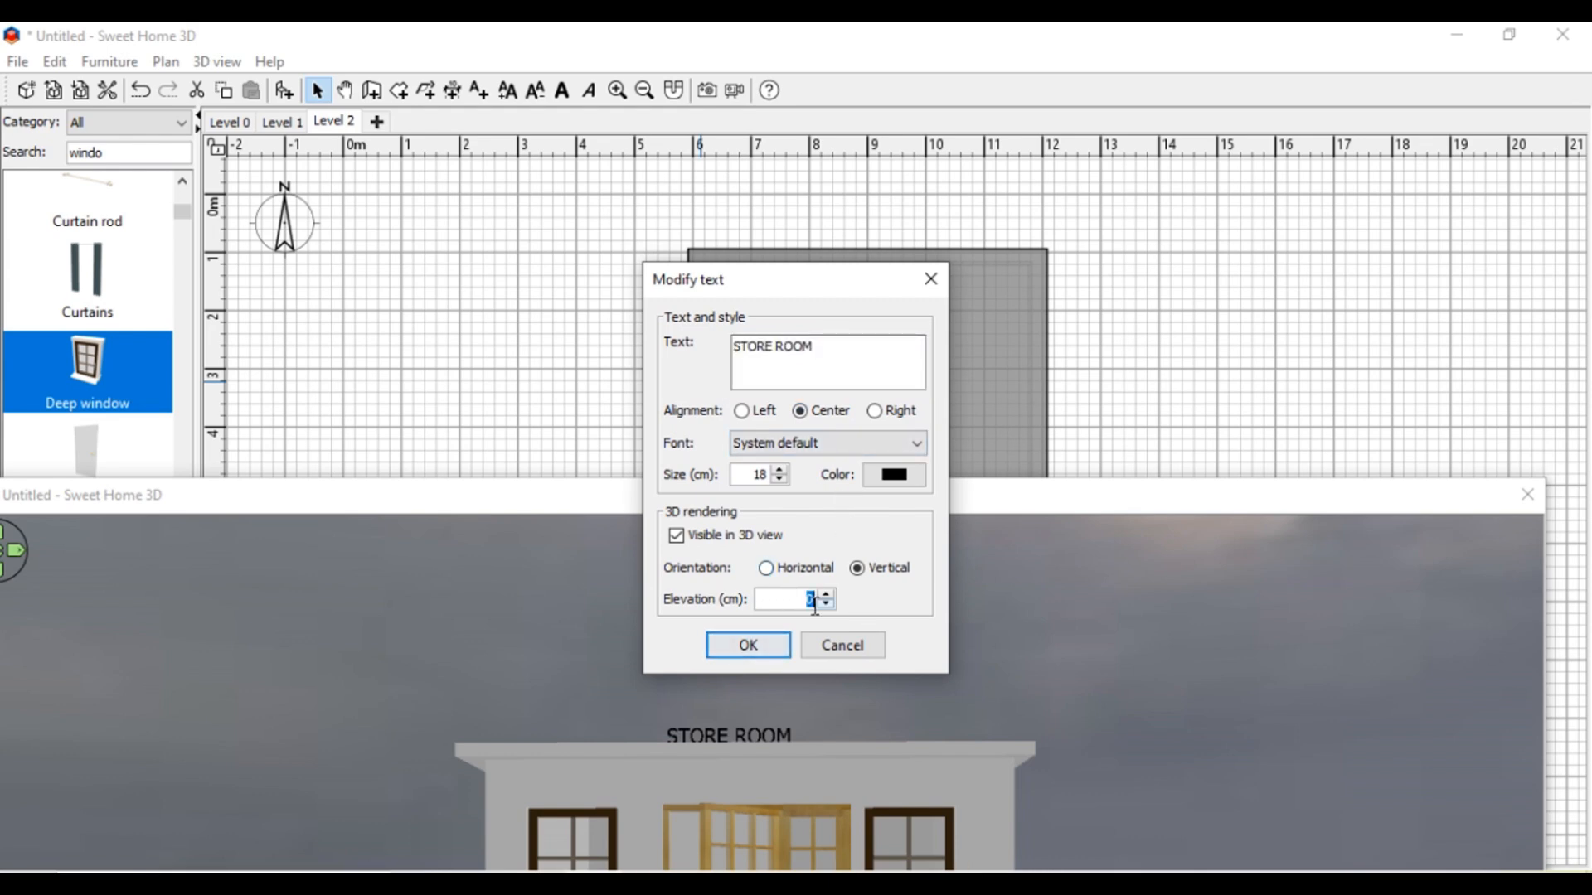
left_click(759, 647)
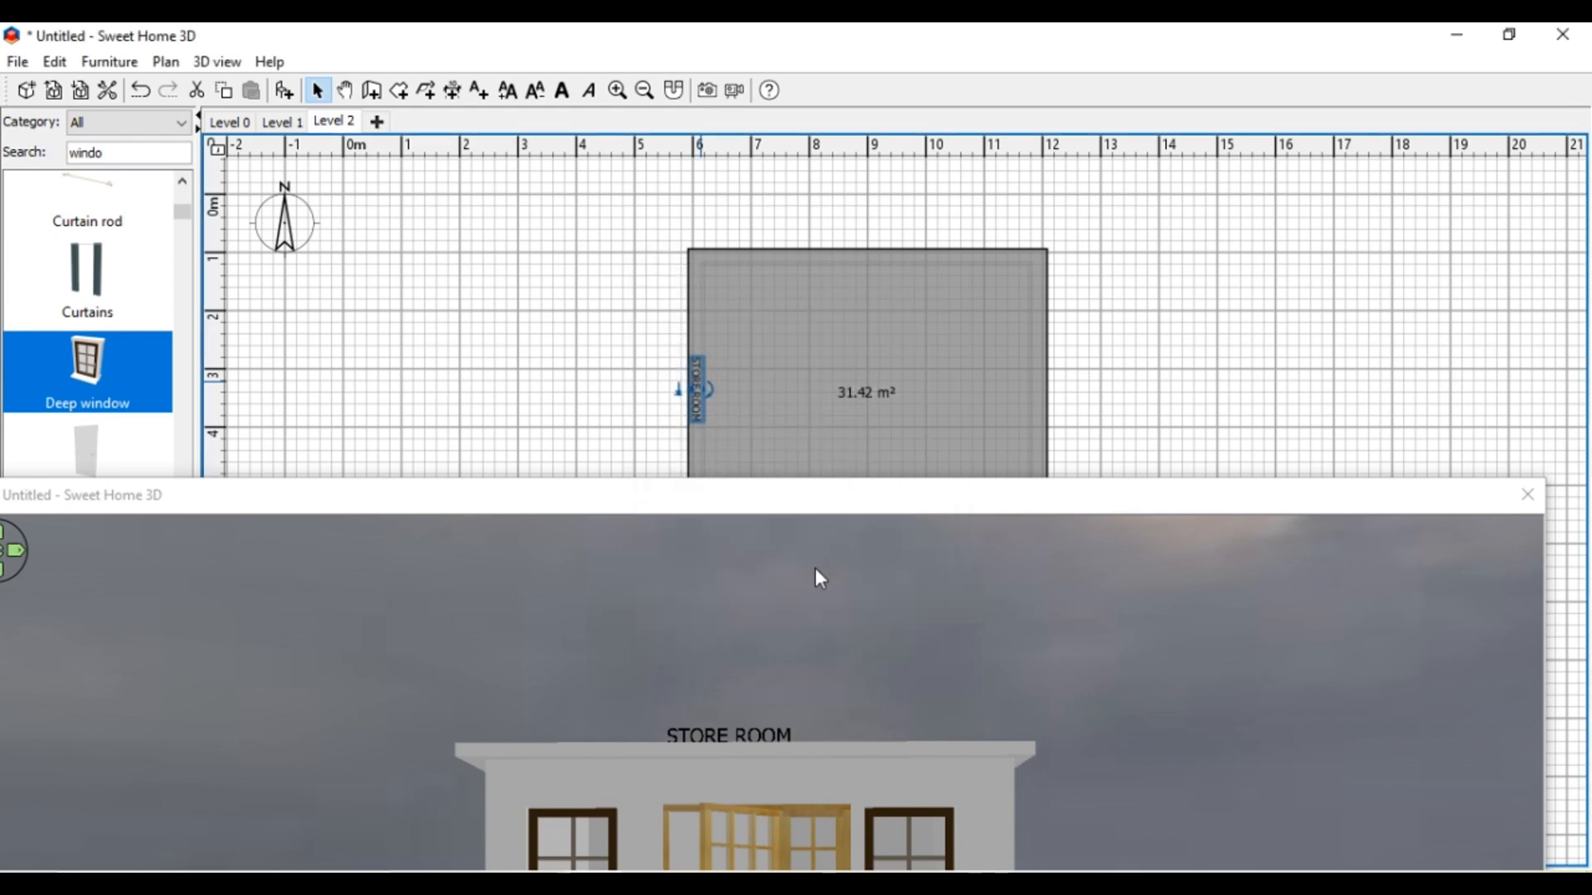
double_click(690, 395)
double_click(811, 599)
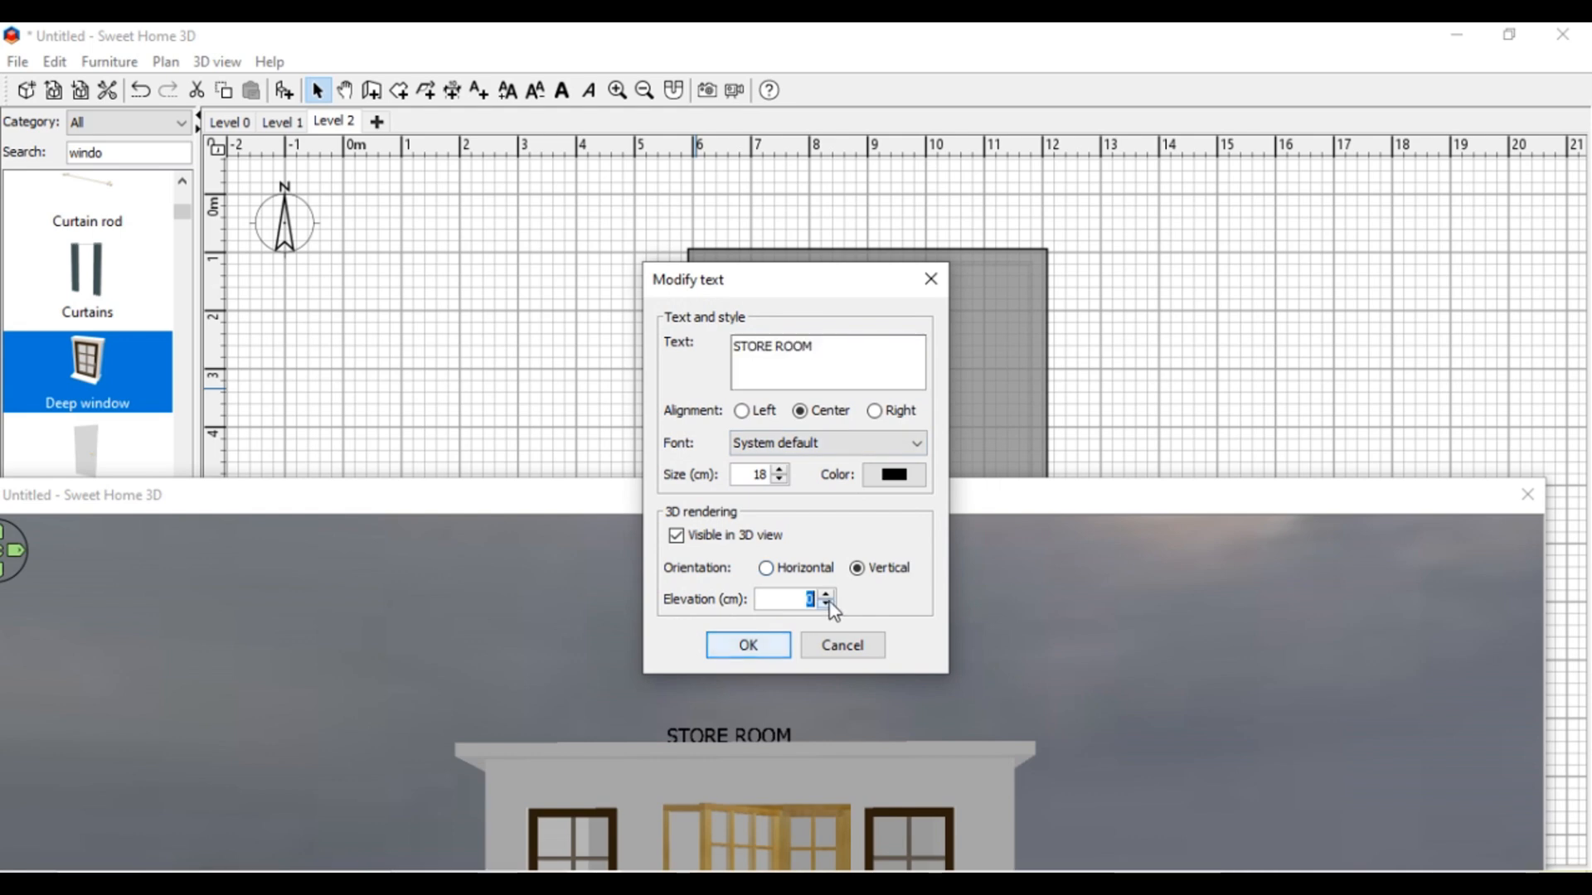
left_click(930, 278)
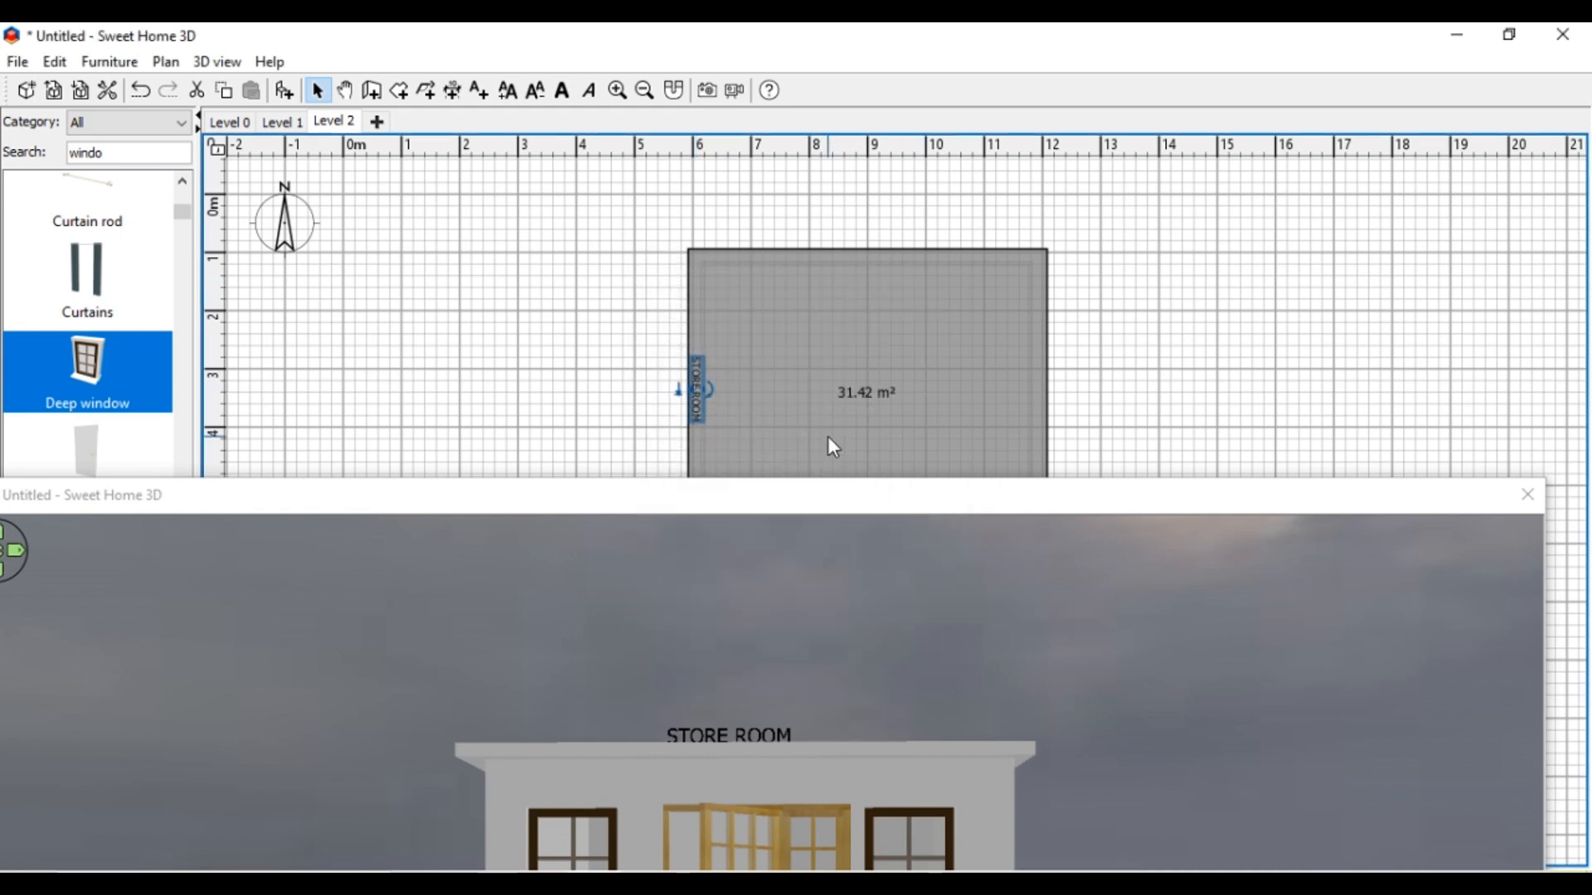
Step: Remove the STORE ROOM text from Level 2 and paste it into Level 1
key("Delete")
left_click(282, 122)
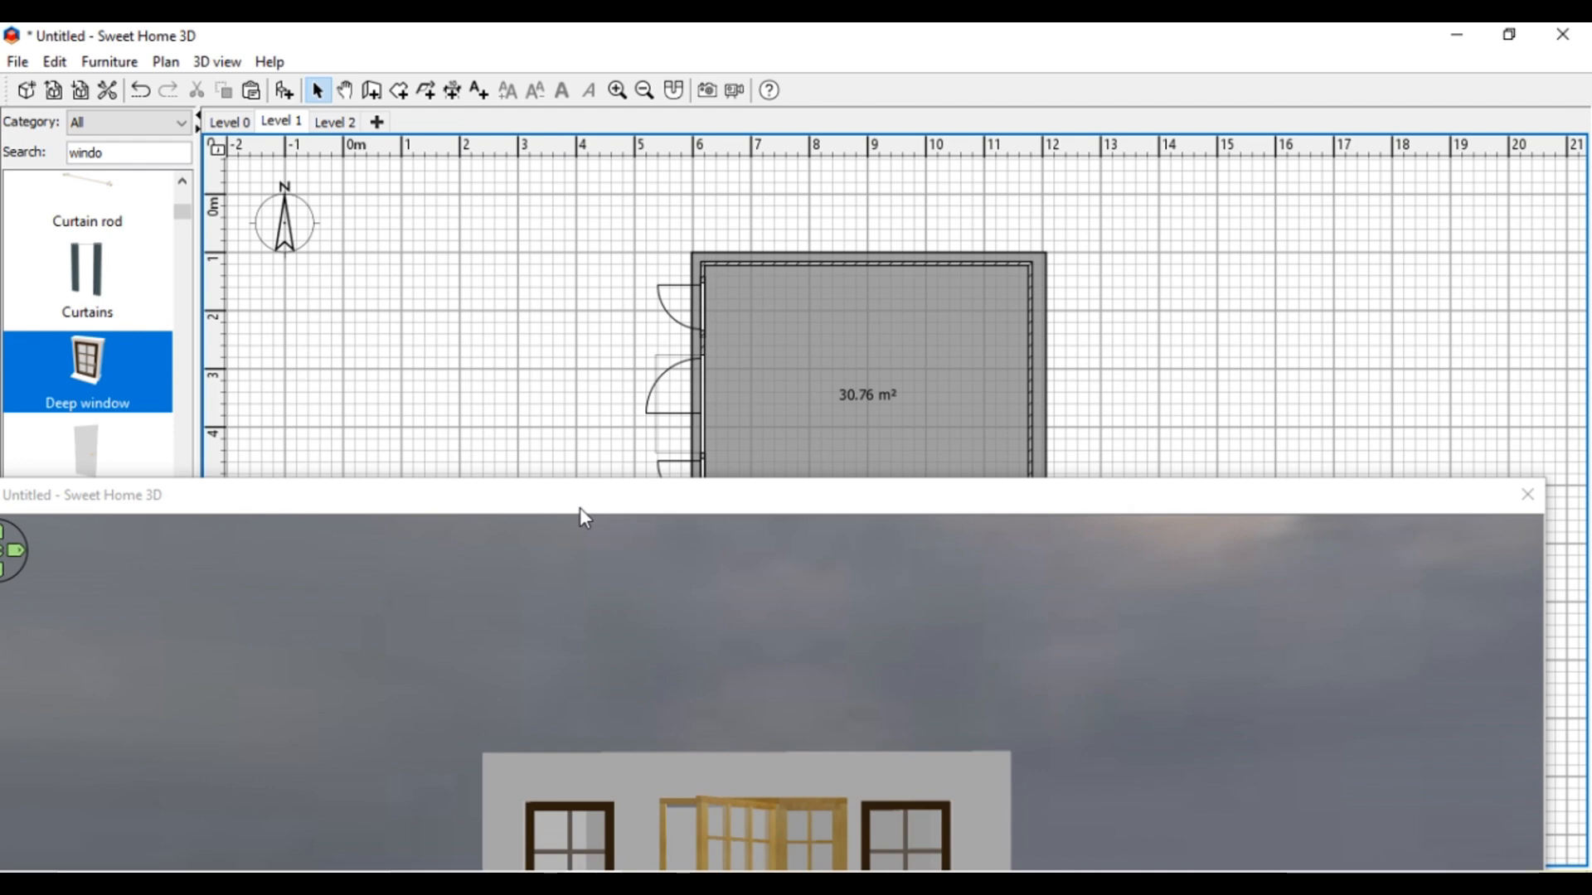
key("ctrl+v")
Step: Set the elevation of the STORE ROOM text on Level 1 to 210 cm and check it in the 3D view
left_click_drag(756, 491, 744, 638)
double_click(690, 385)
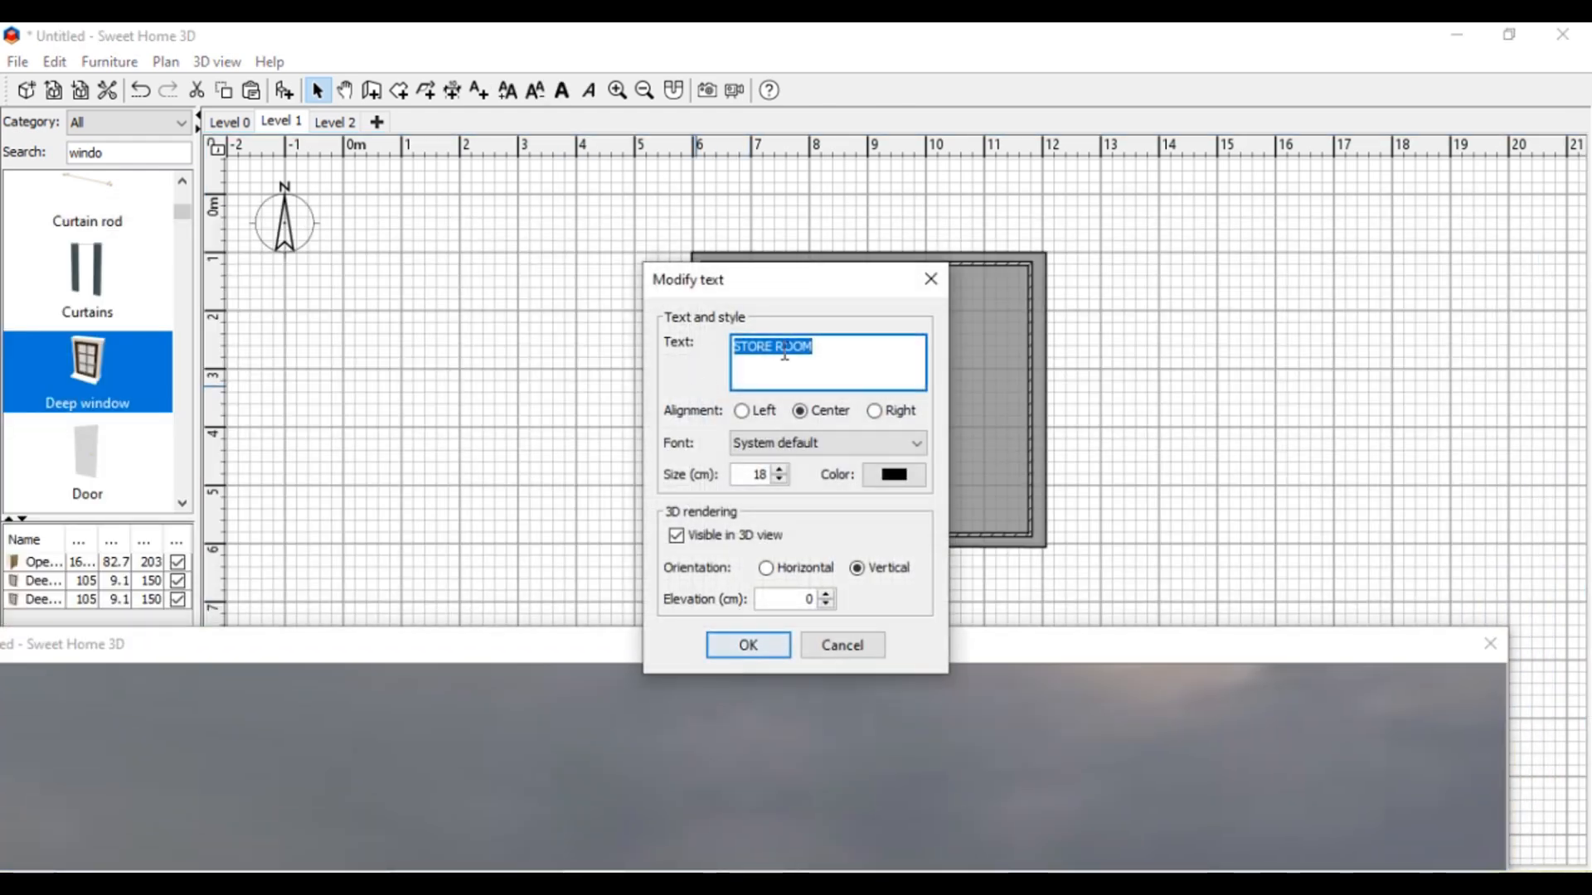
double_click(810, 600)
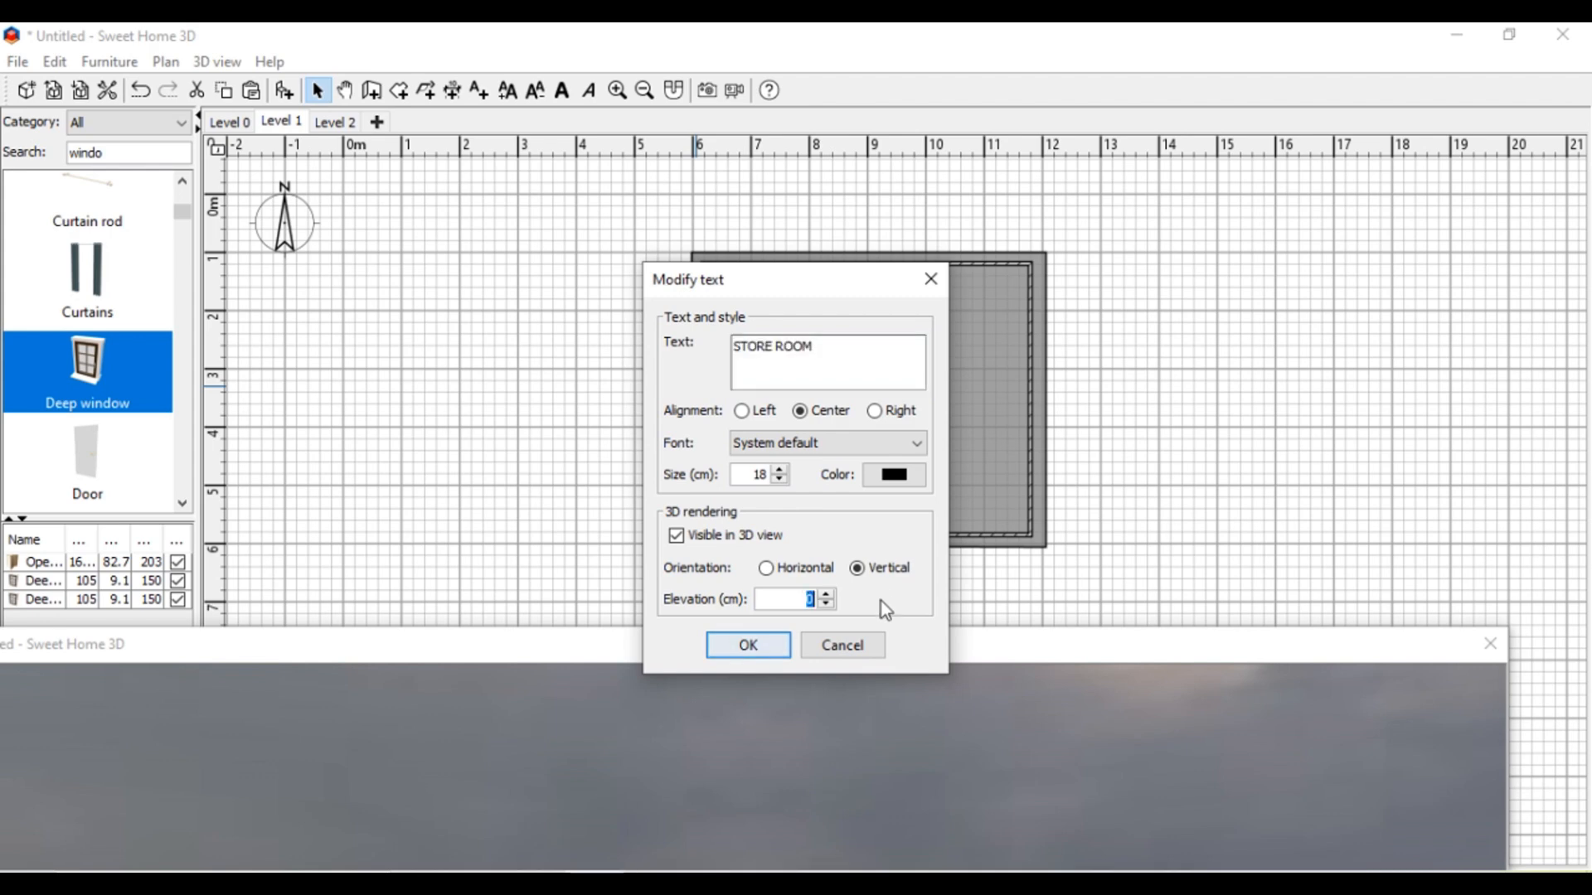
type("22")
key("BackSpace")
type("10")
left_click(746, 646)
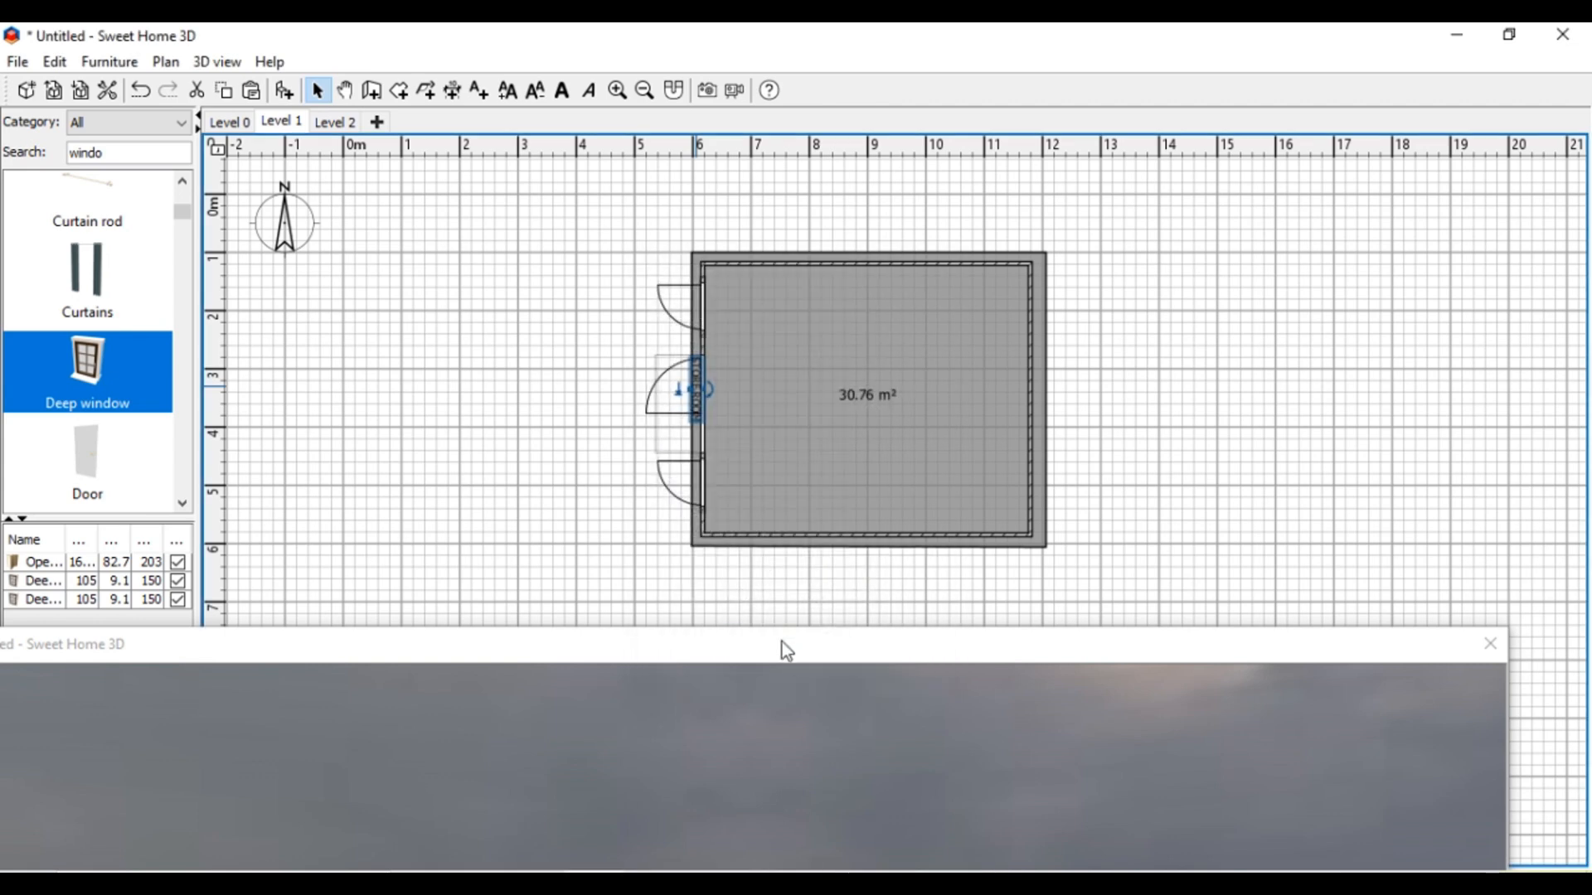
left_click_drag(782, 642, 916, 186)
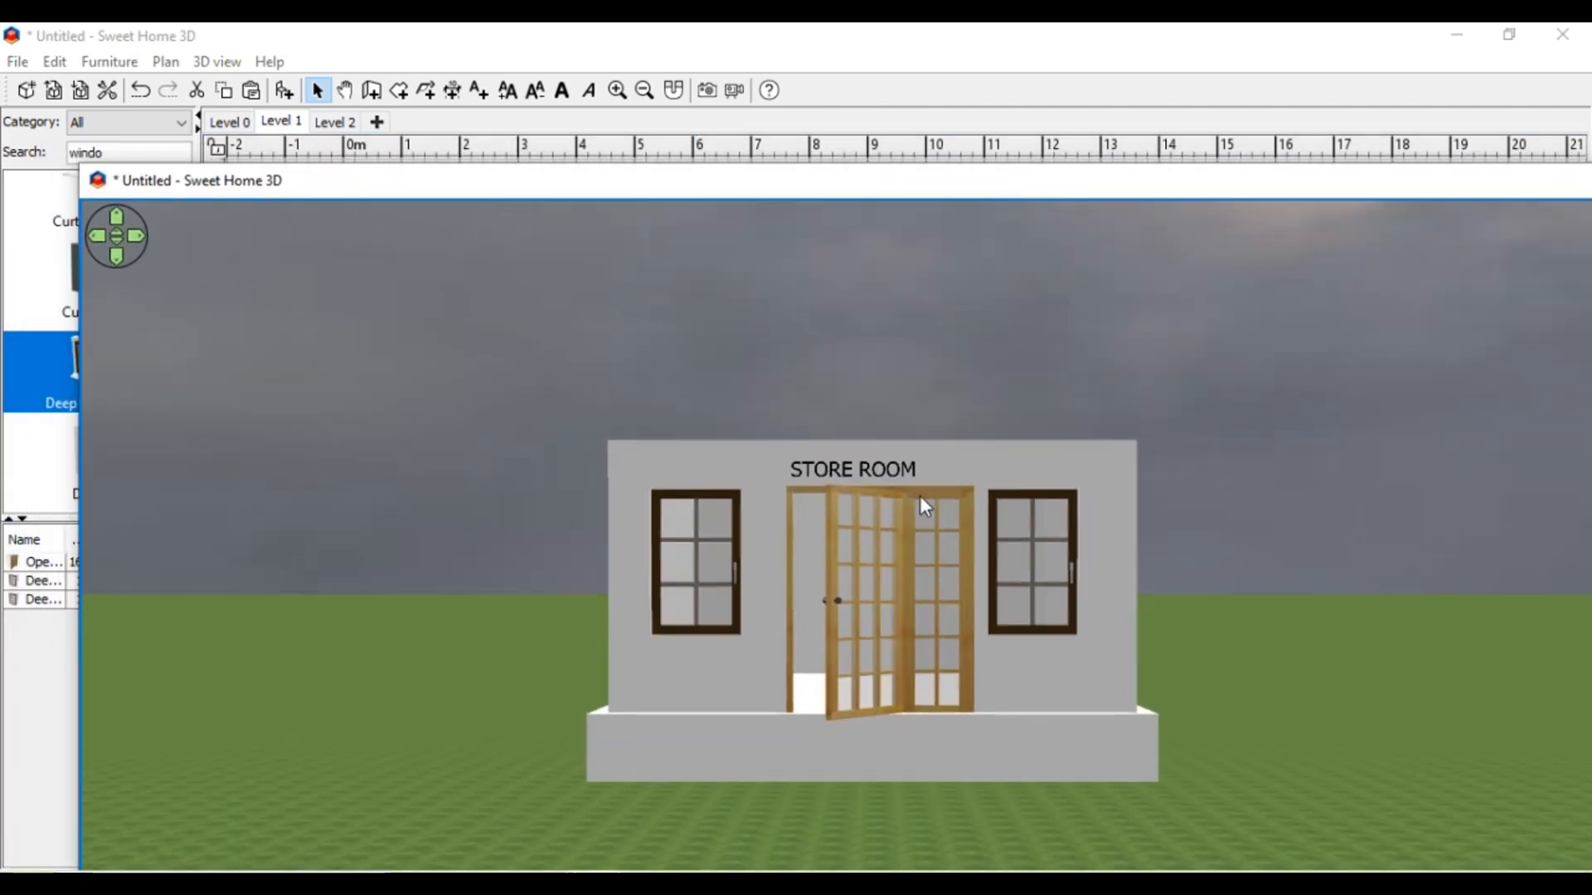
Step: Nudge the STORE ROOM text eastward against the front wall's outer face, checking its gap from the side in 3D
left_click_drag(919, 495, 1185, 490)
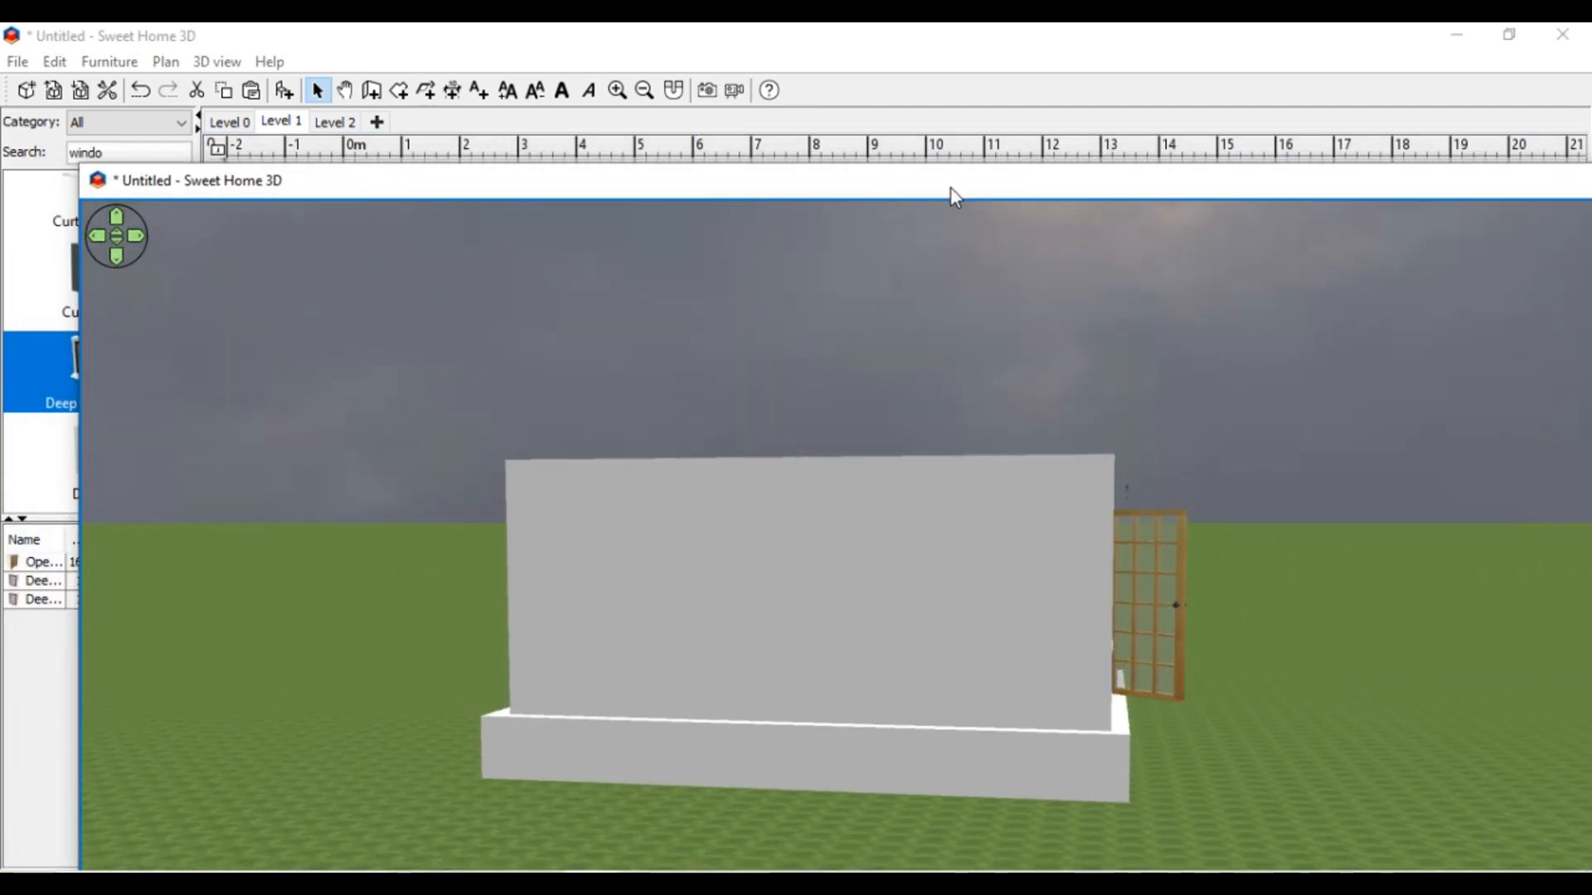
left_click_drag(949, 189, 753, 371)
left_click(698, 370)
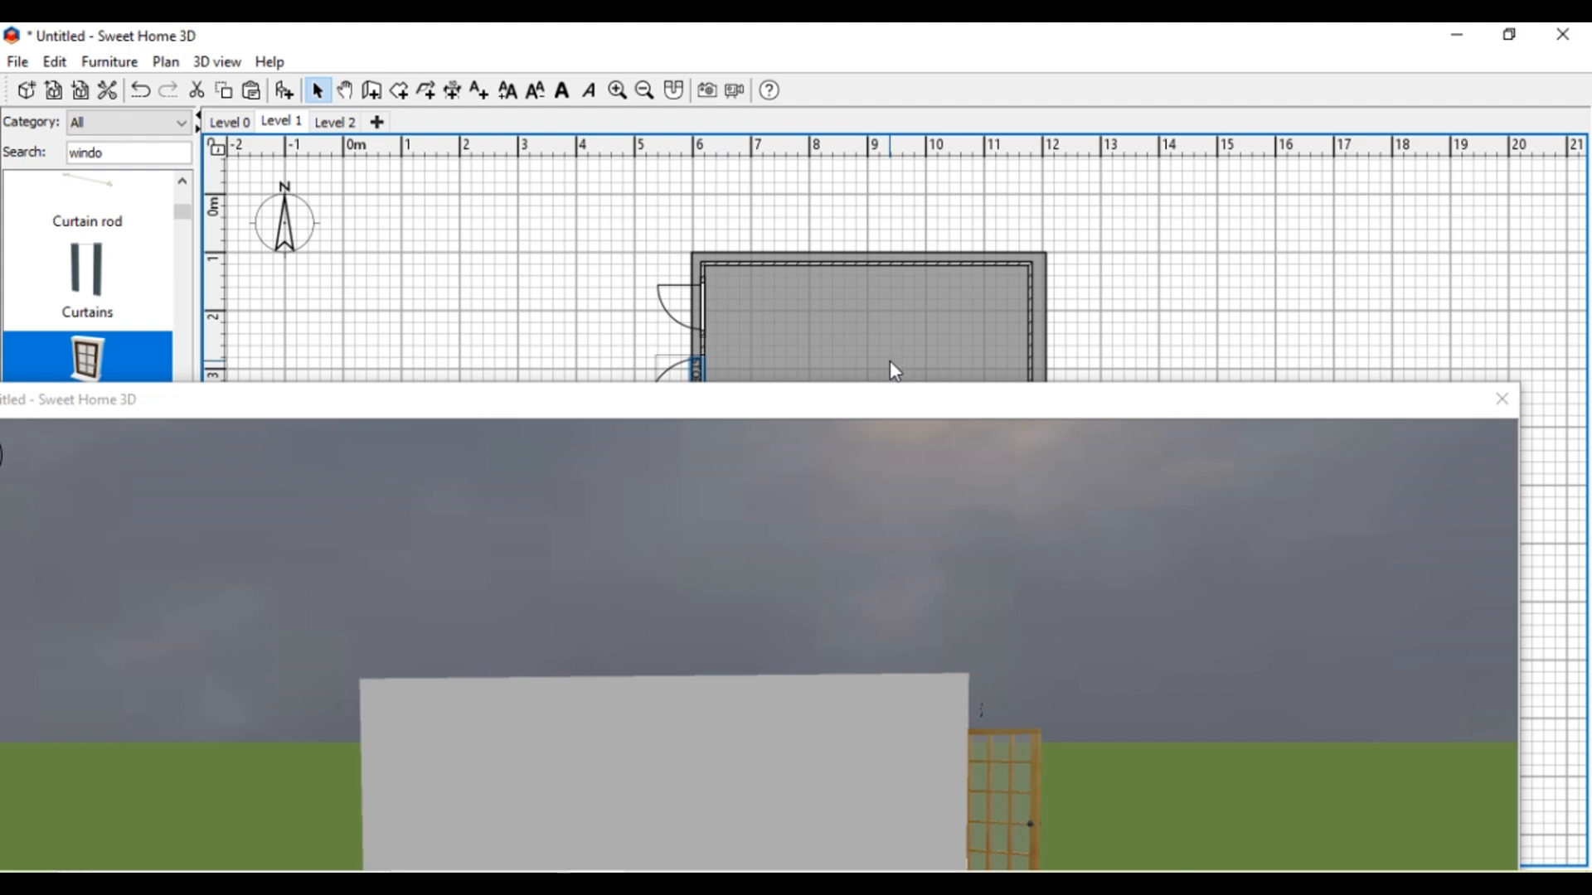
mouse_move(985, 632)
left_mouse_down()
mouse_move(939, 615)
mouse_move(979, 622)
left_mouse_up()
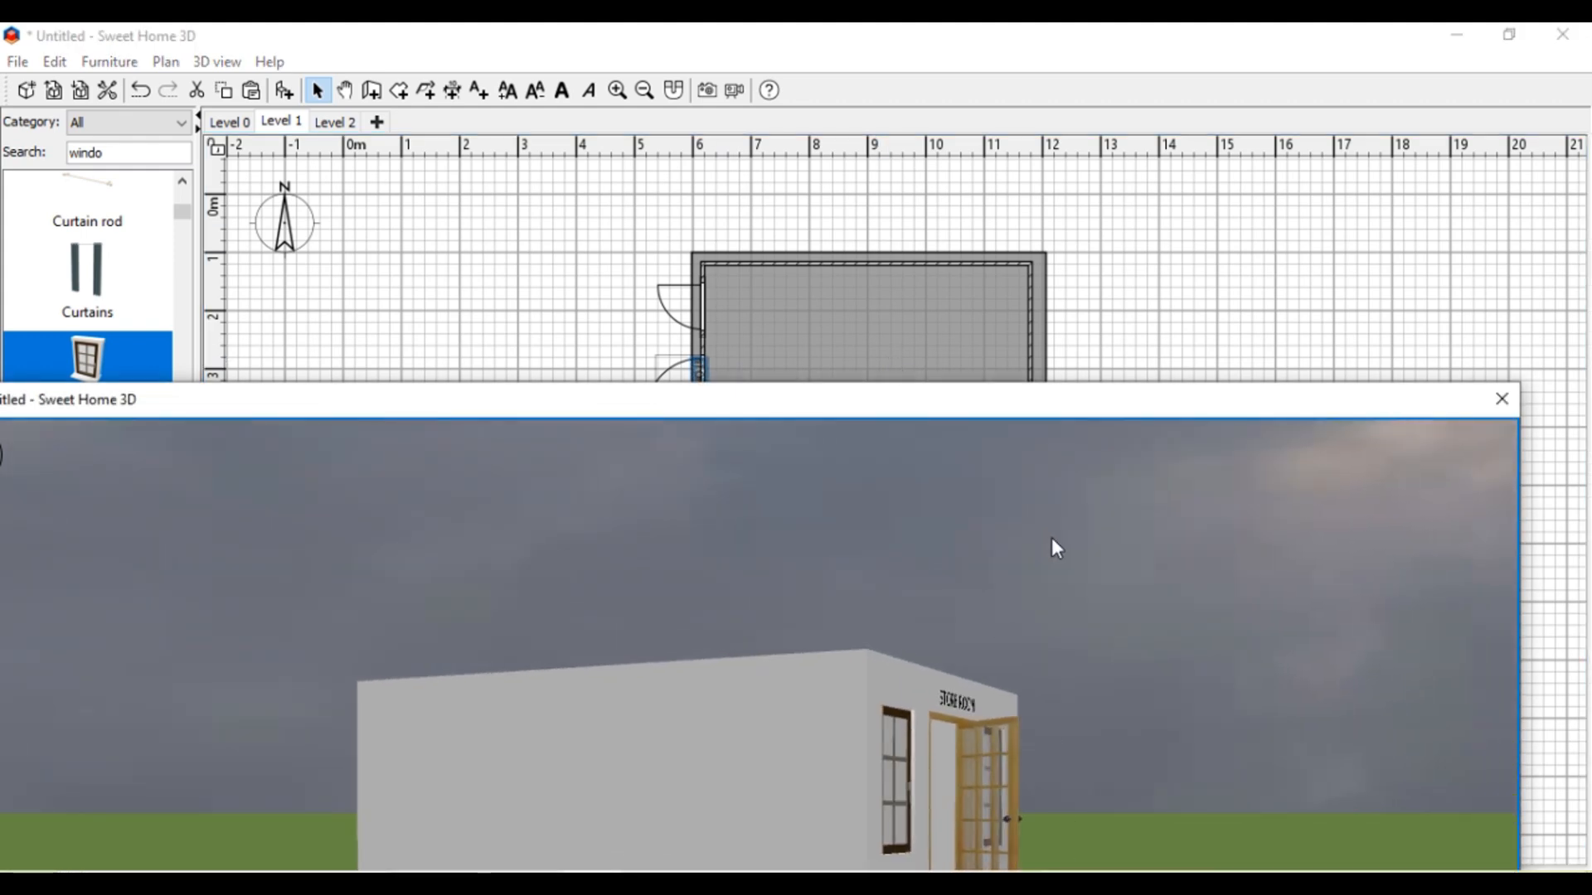
left_click_drag(998, 683, 1030, 680)
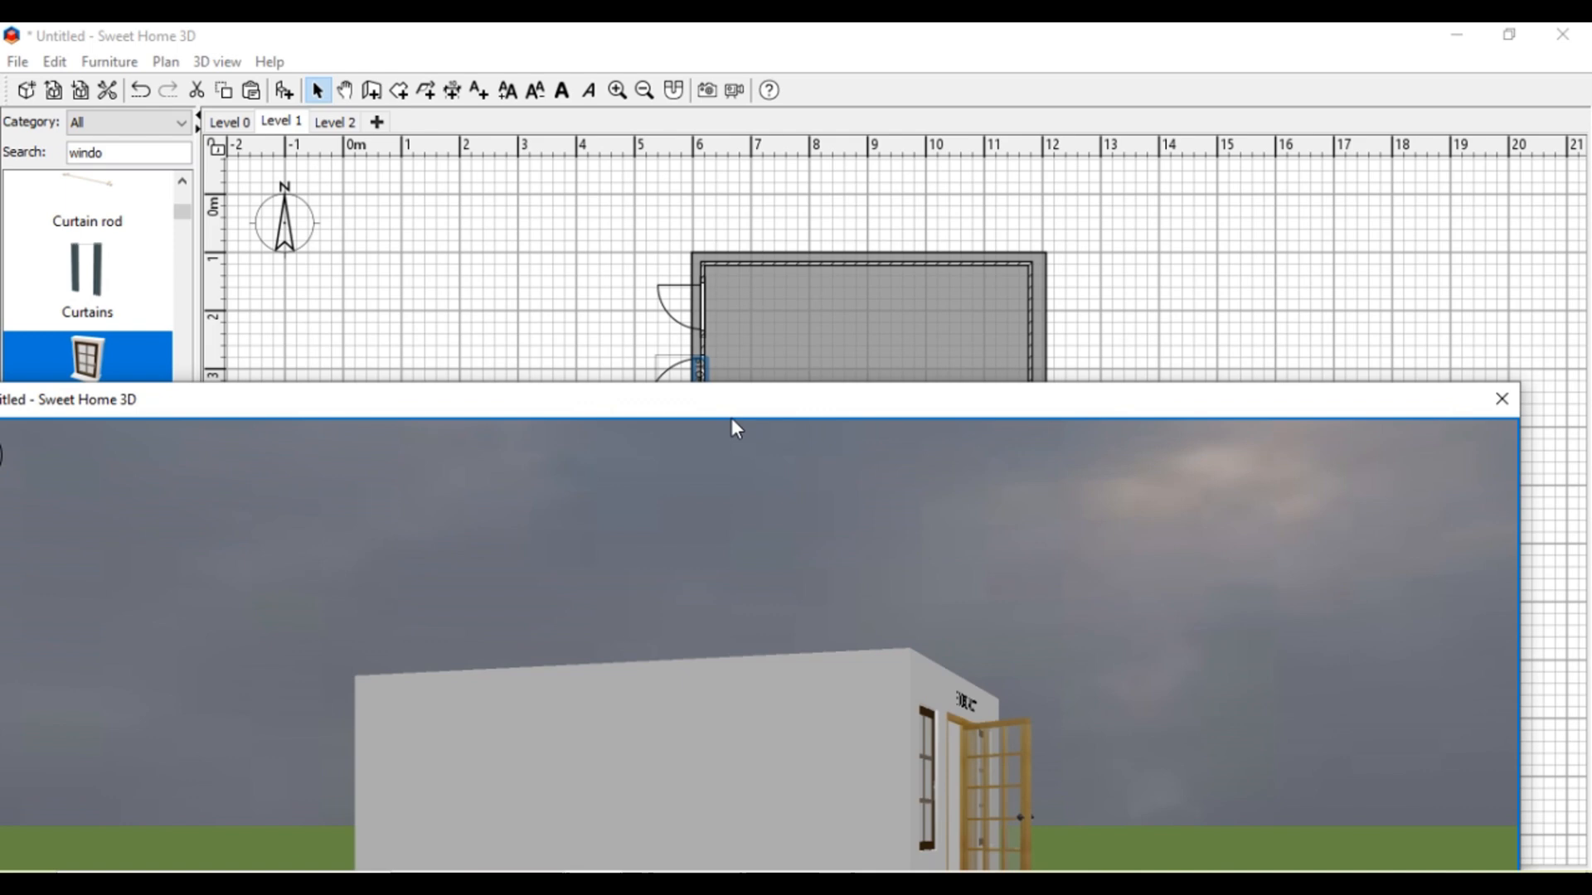
left_click(705, 376)
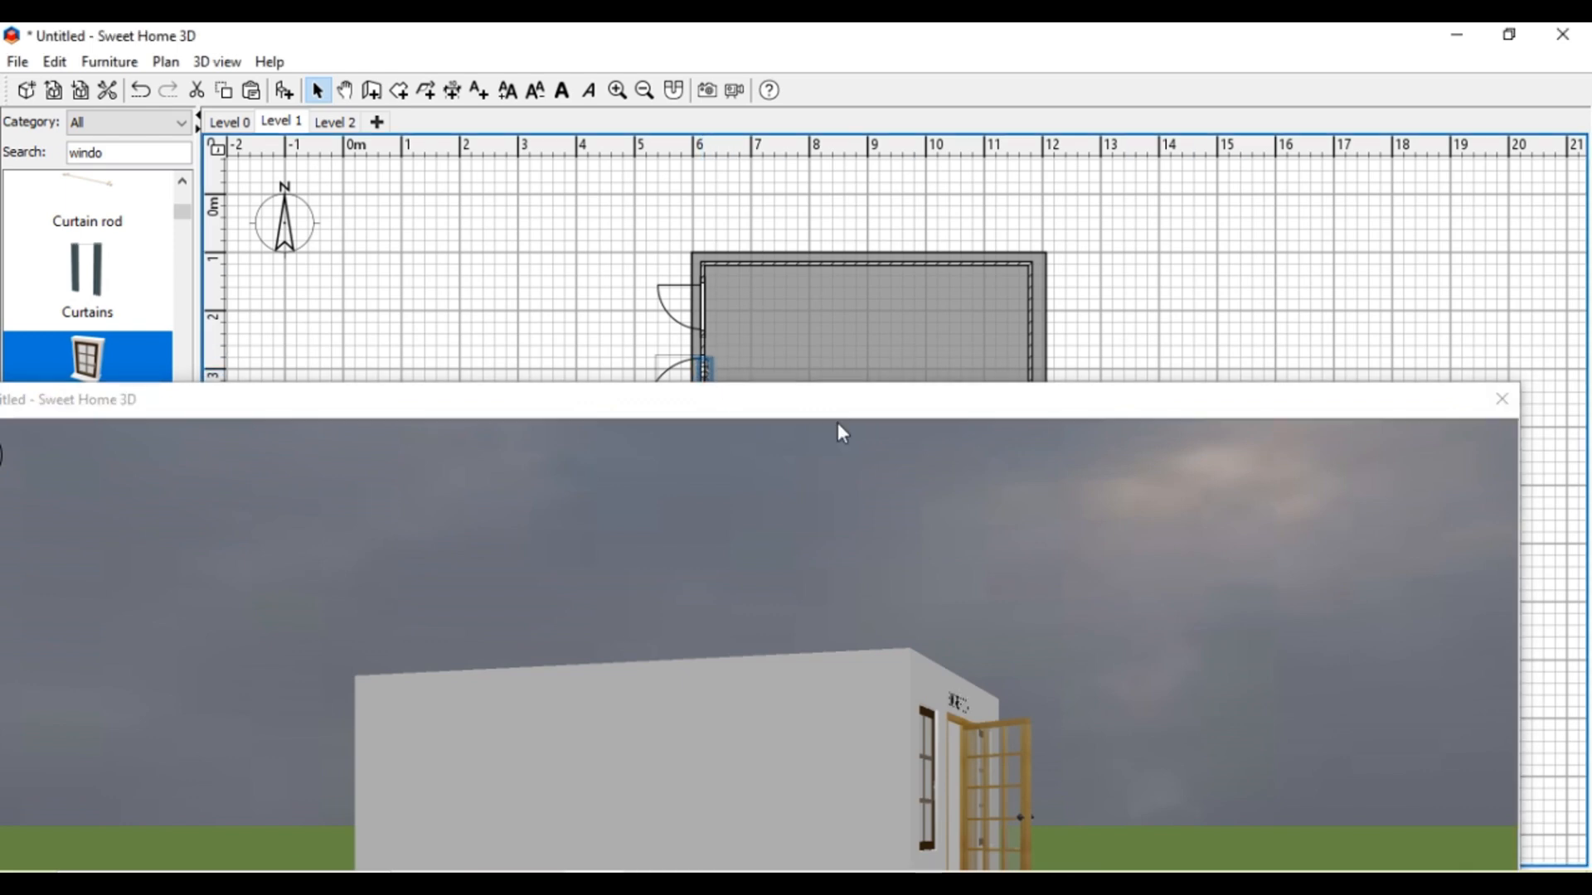
left_click_drag(846, 525, 650, 465)
Step: Nudge the STORE ROOM text south until it is centred above the patio door
left_click(744, 380)
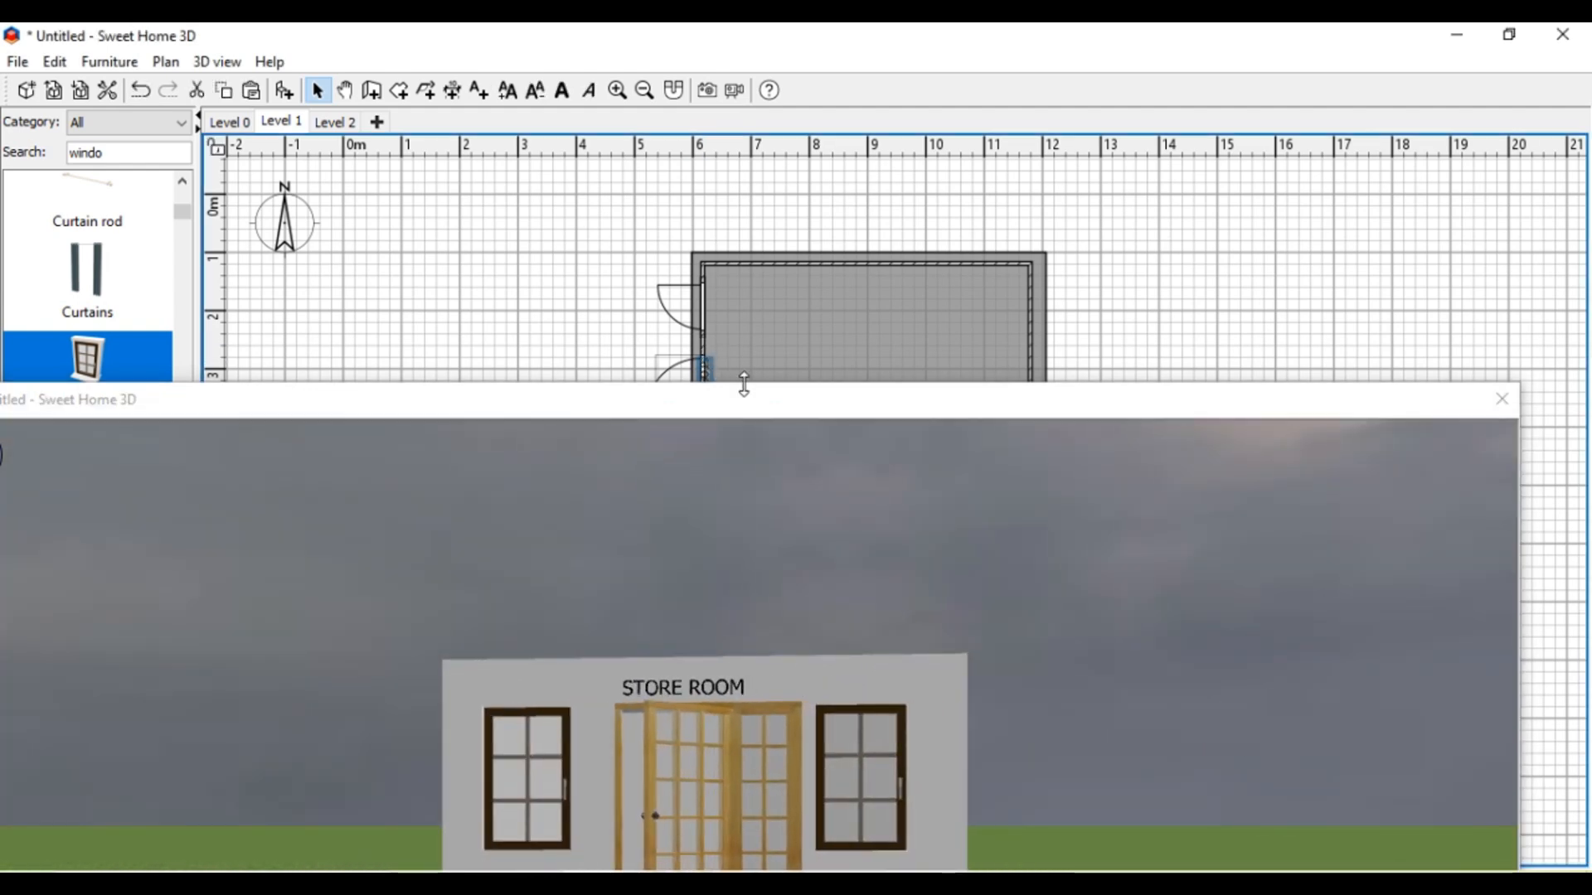
key("Down")
key("Down")
key("Down")
key("Down")
key("Down")
key("Down")
key("Down")
key("Down")
key("Down")
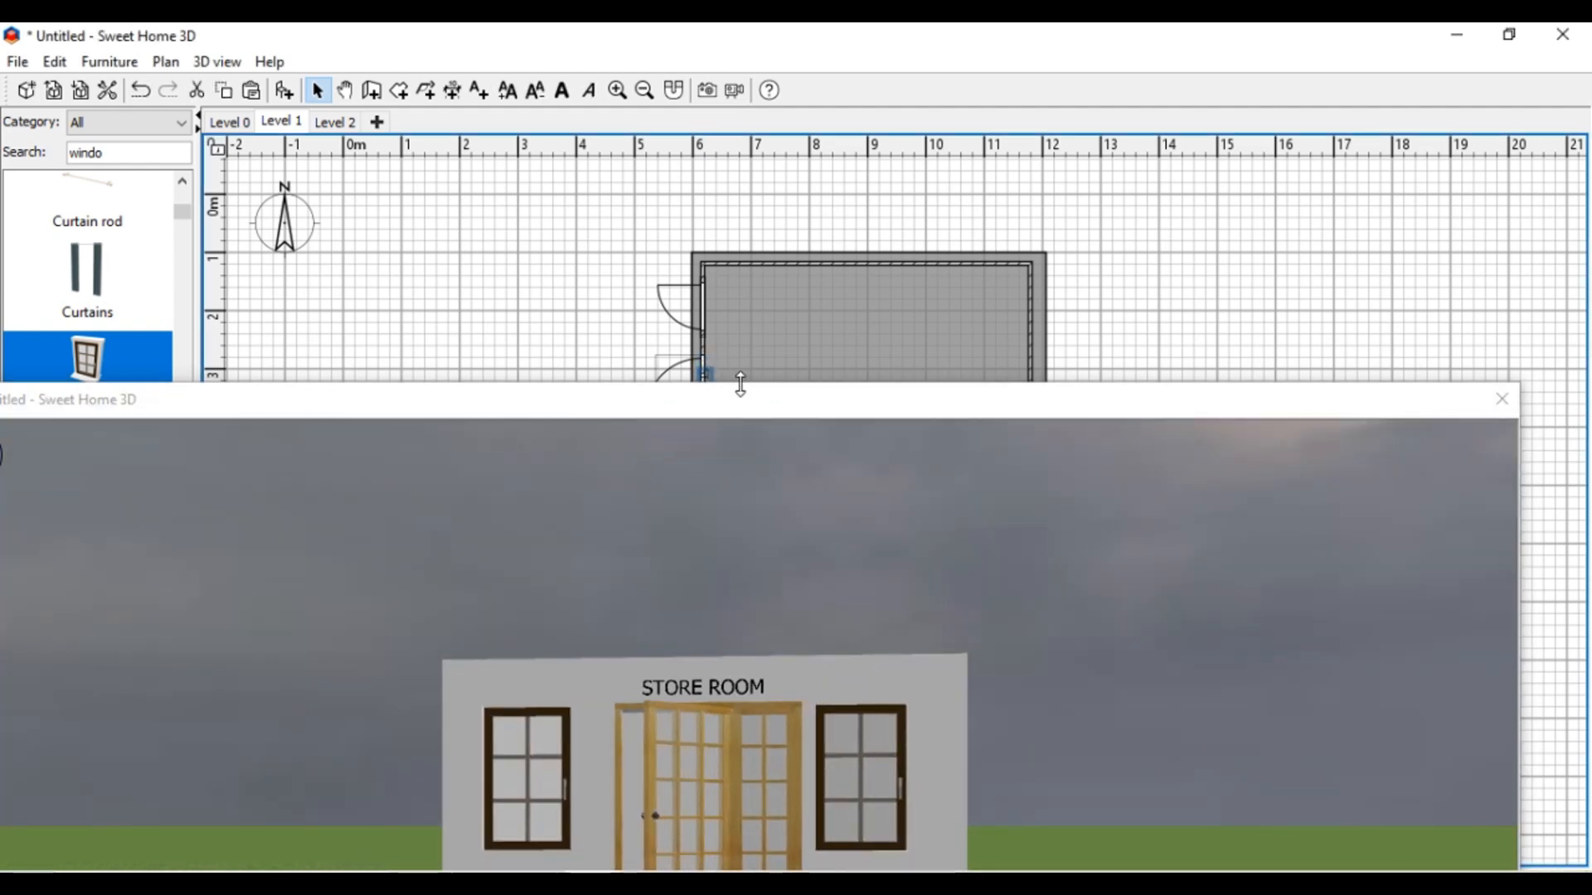
Step: Set the elevation of the STORE ROOM text on Level 1 to 220 cm
left_click_drag(728, 405, 725, 444)
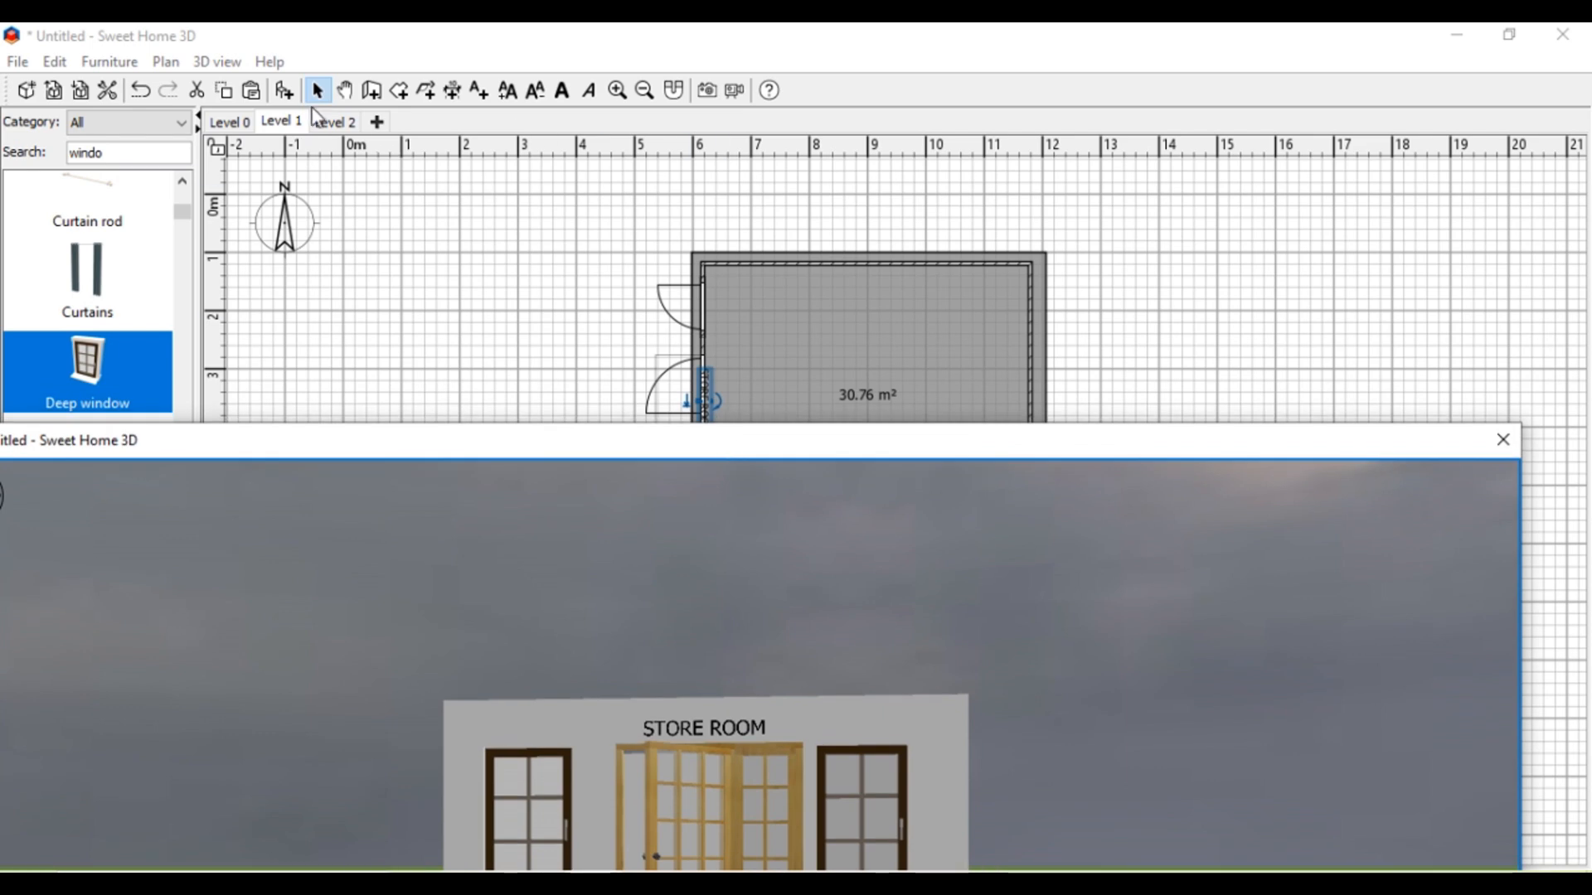
left_click(336, 121)
left_click(282, 122)
double_click(708, 391)
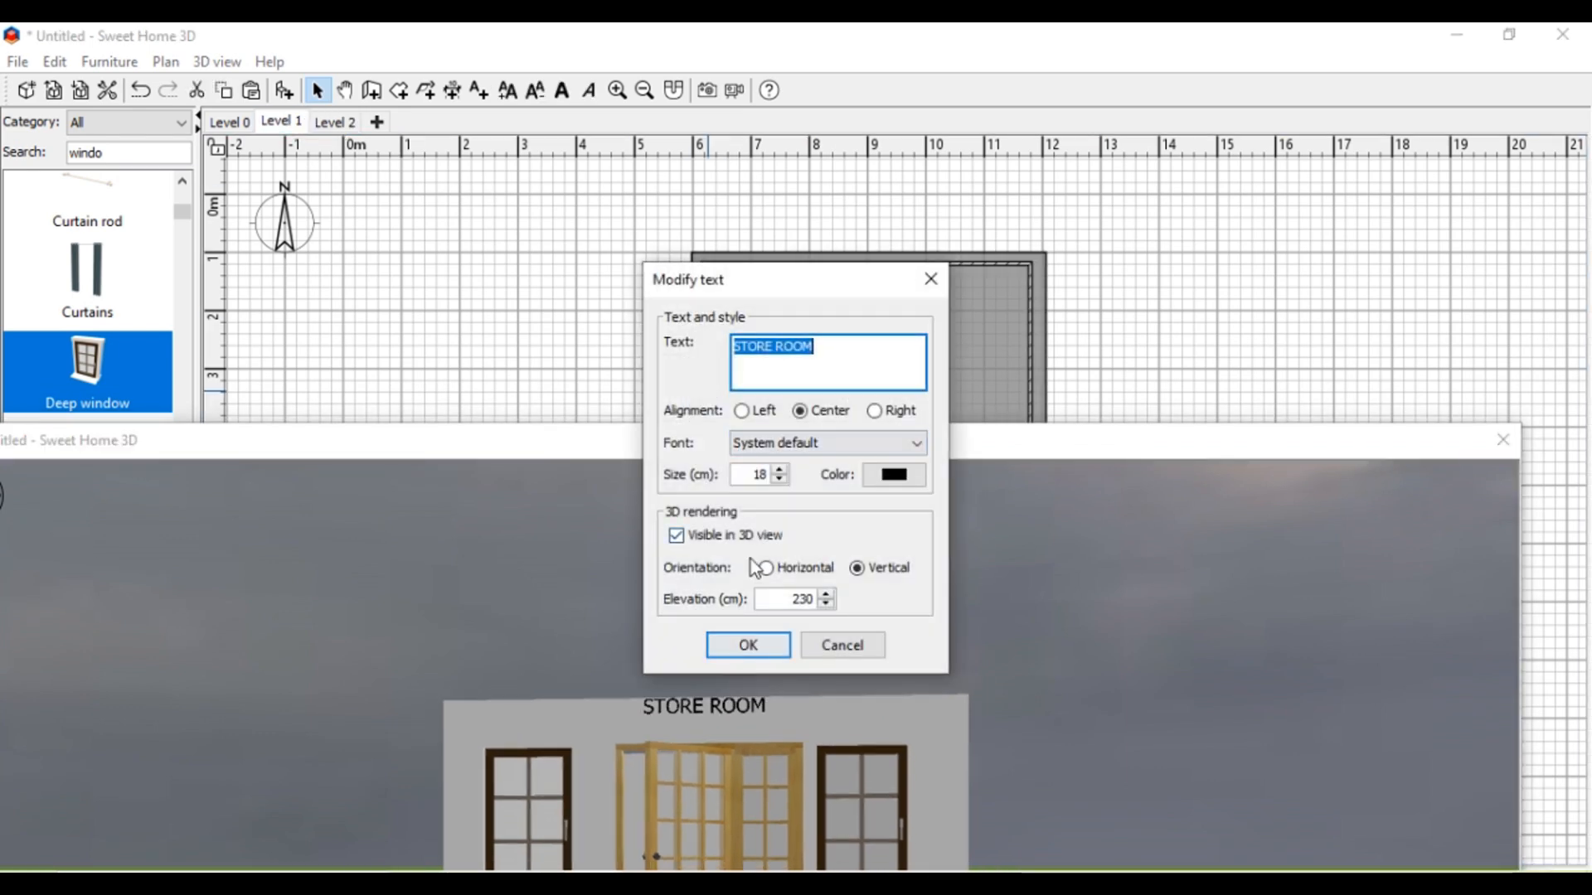
double_click(803, 598)
type("220")
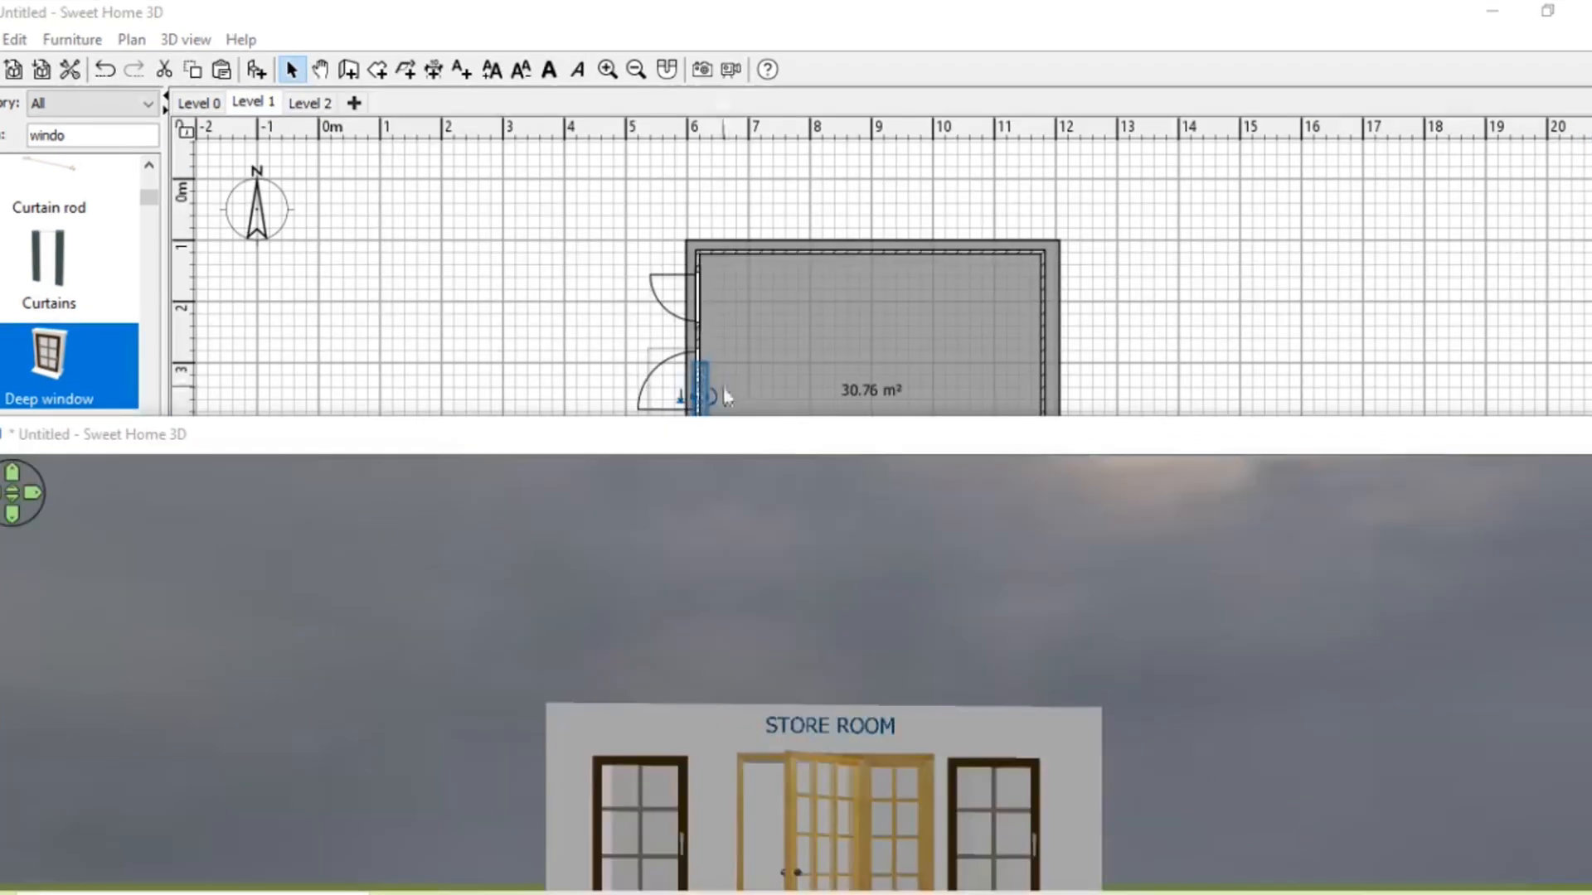
Step: Change the colour of the STORE ROOM text above the patio door to red #C10900
double_click(708, 393)
left_click(900, 473)
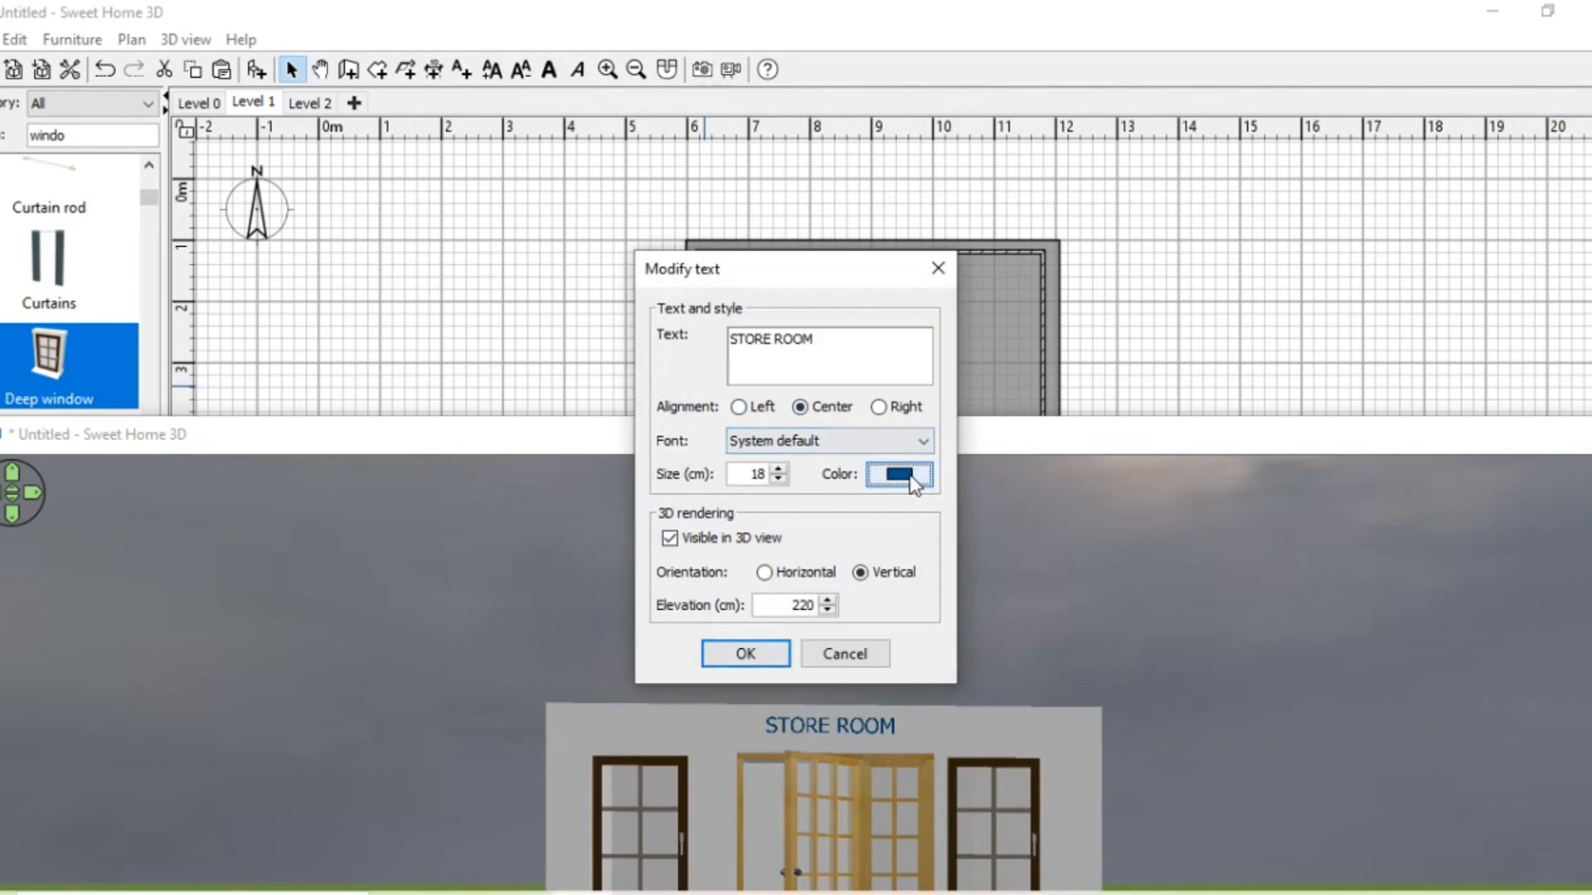
left_click(578, 358)
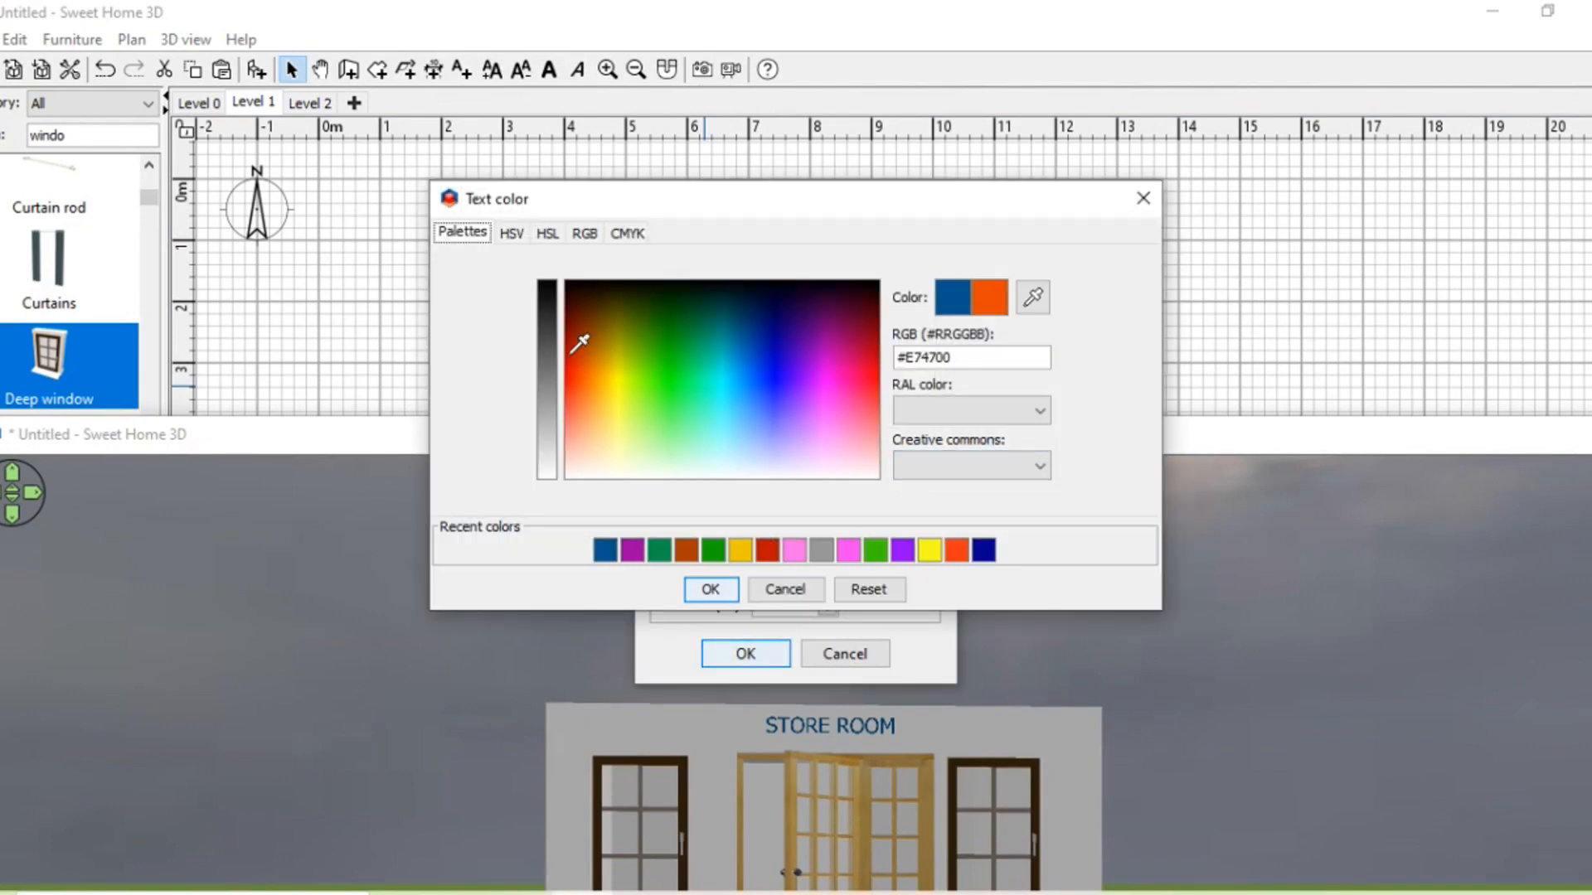
left_click(572, 352)
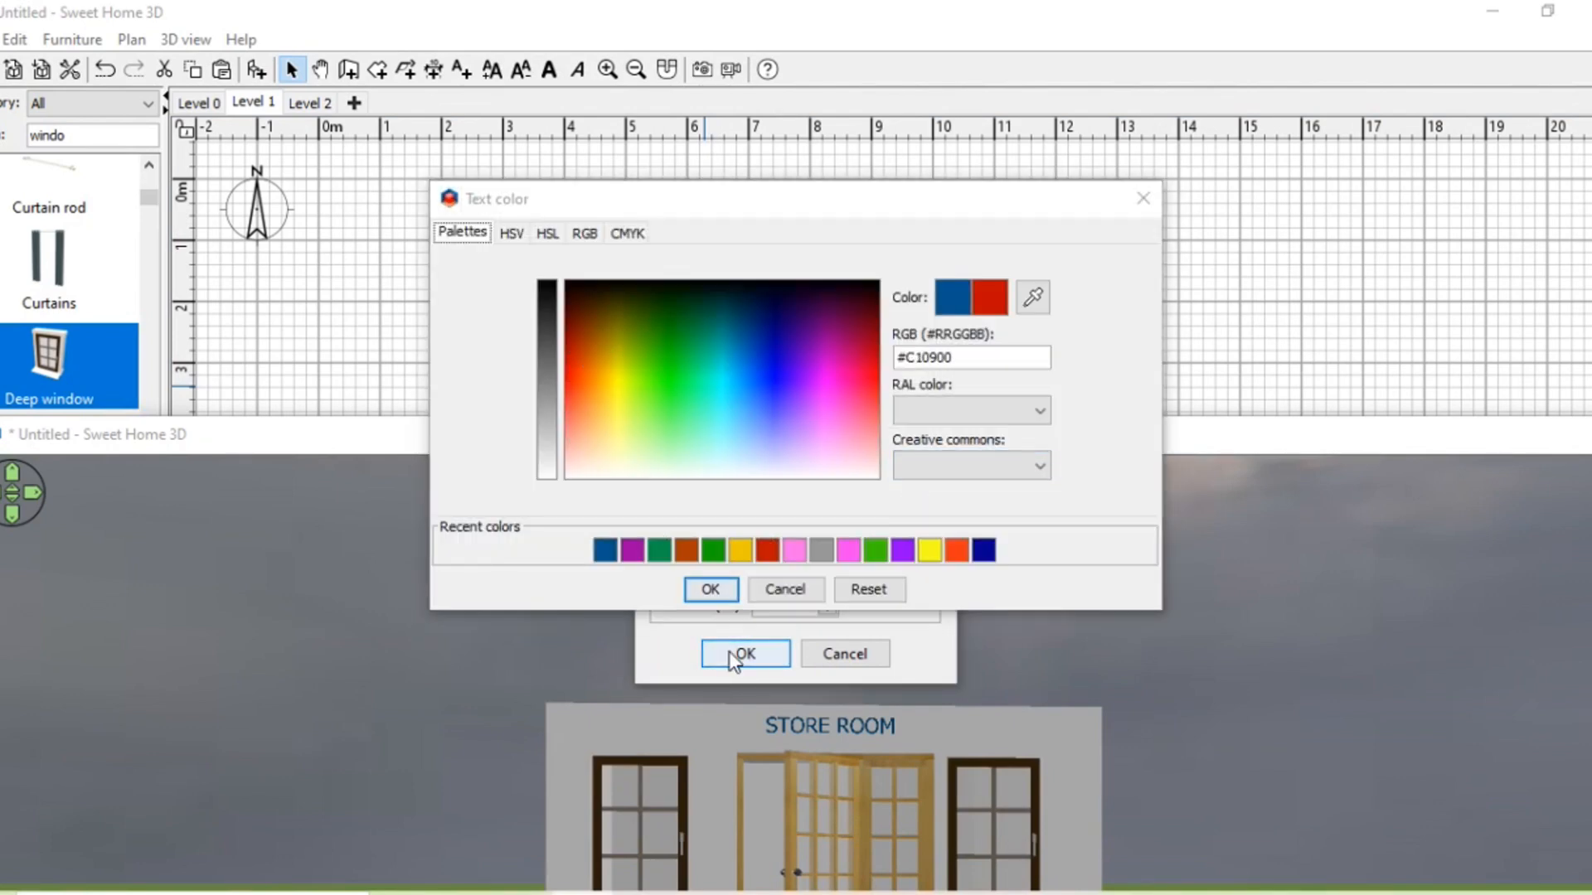
left_click(718, 596)
left_click(751, 653)
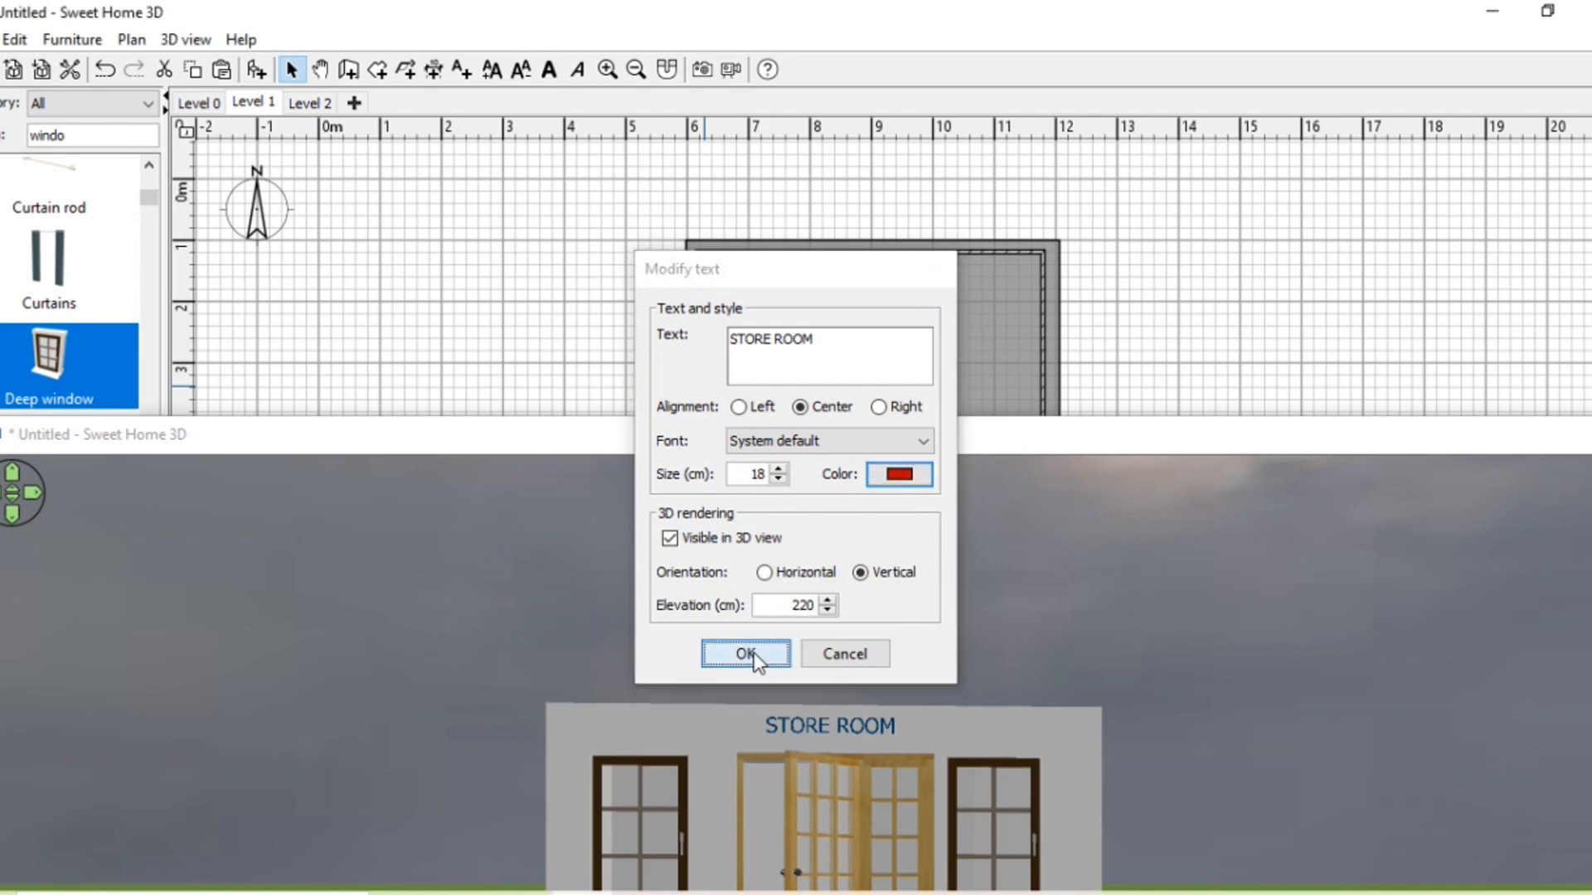
Step: Add a second "STORE ROOM" text on Level 1 northwest of the building, visible in 3D with horizontal orientation, and check it in 3D
left_click_drag(942, 750, 928, 758)
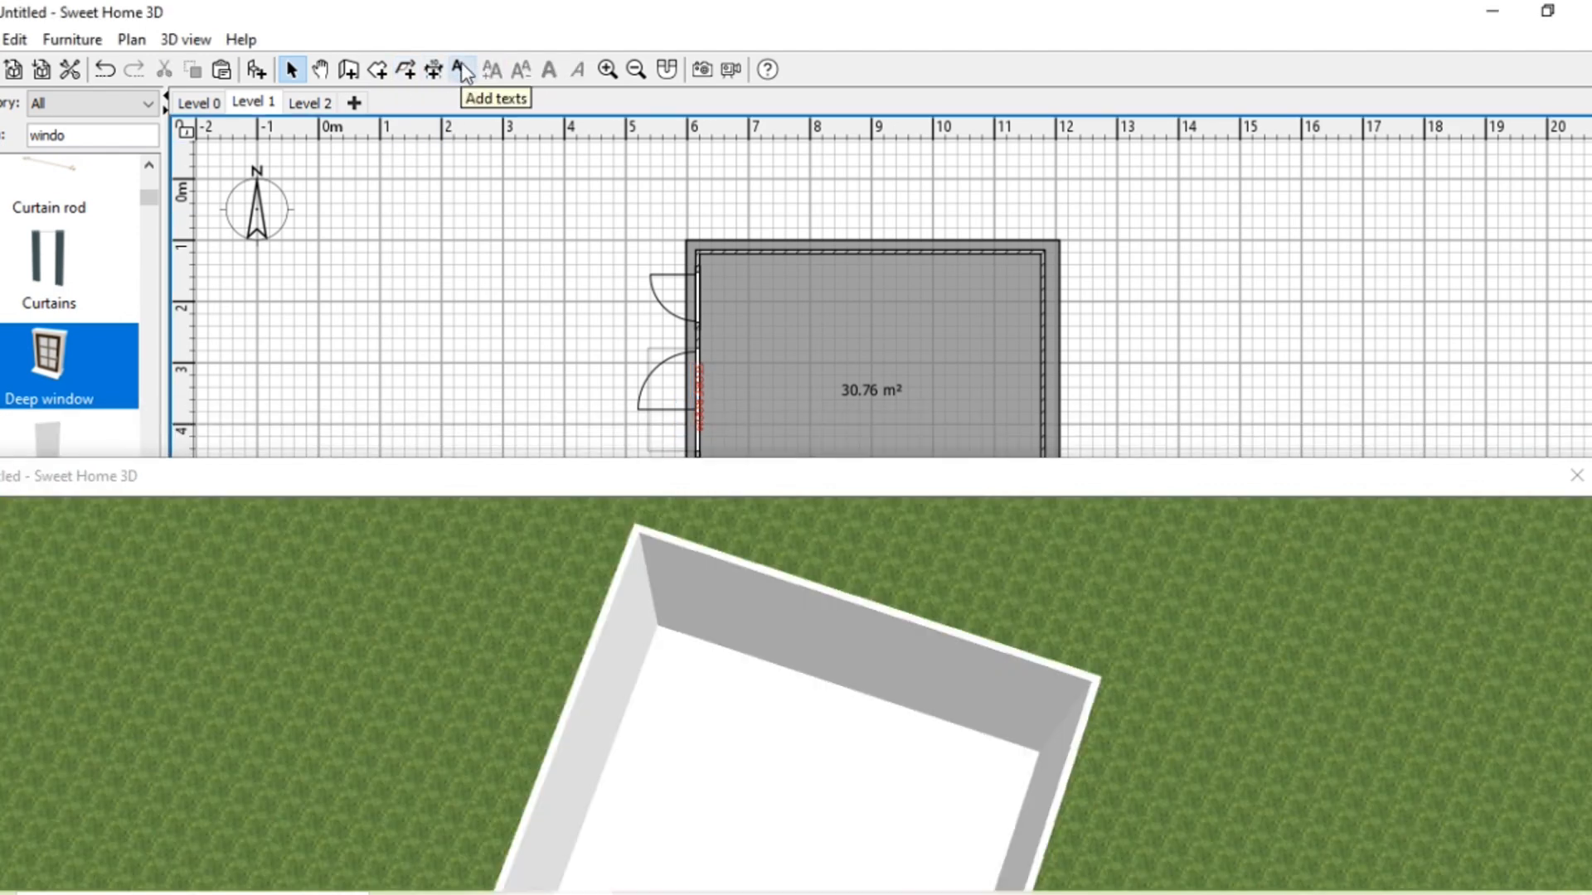
left_click(461, 71)
left_click(786, 541)
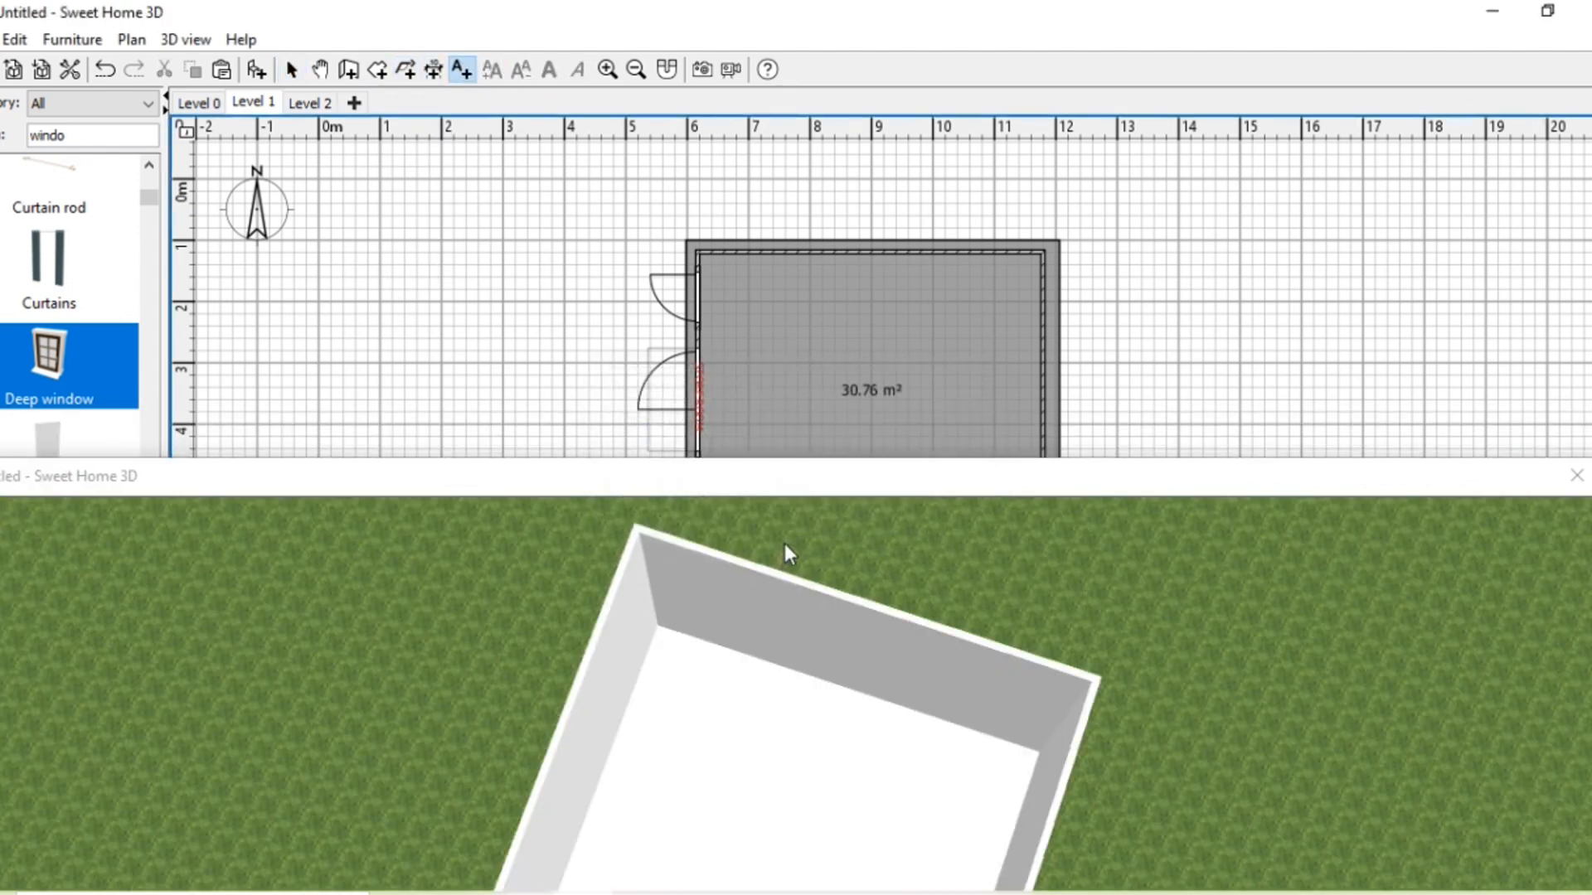
left_click(341, 260)
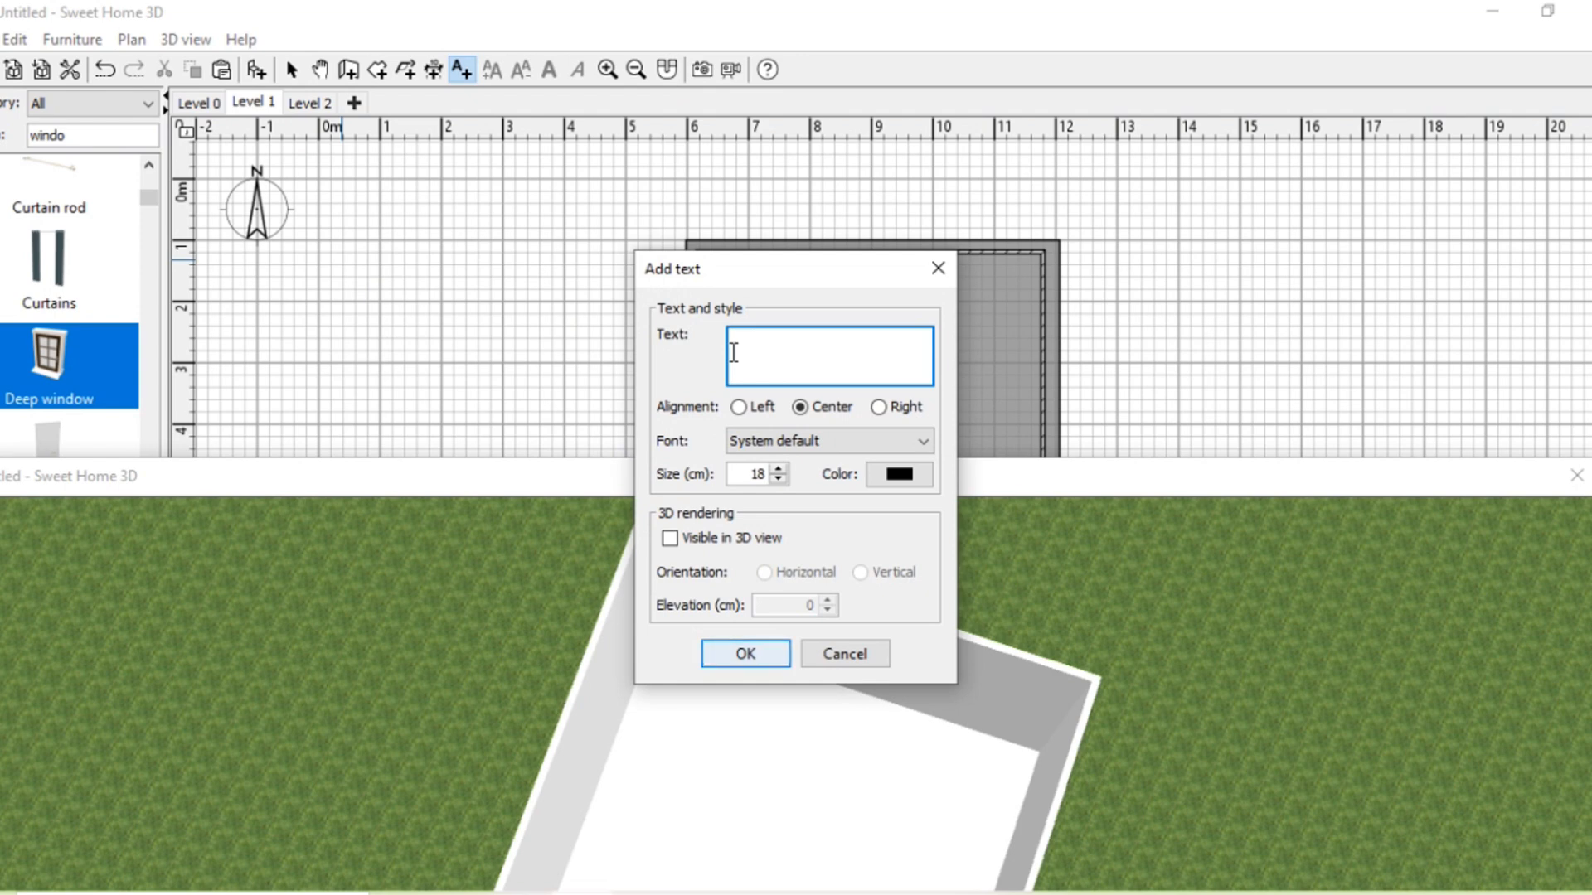
type("STORE ROOM")
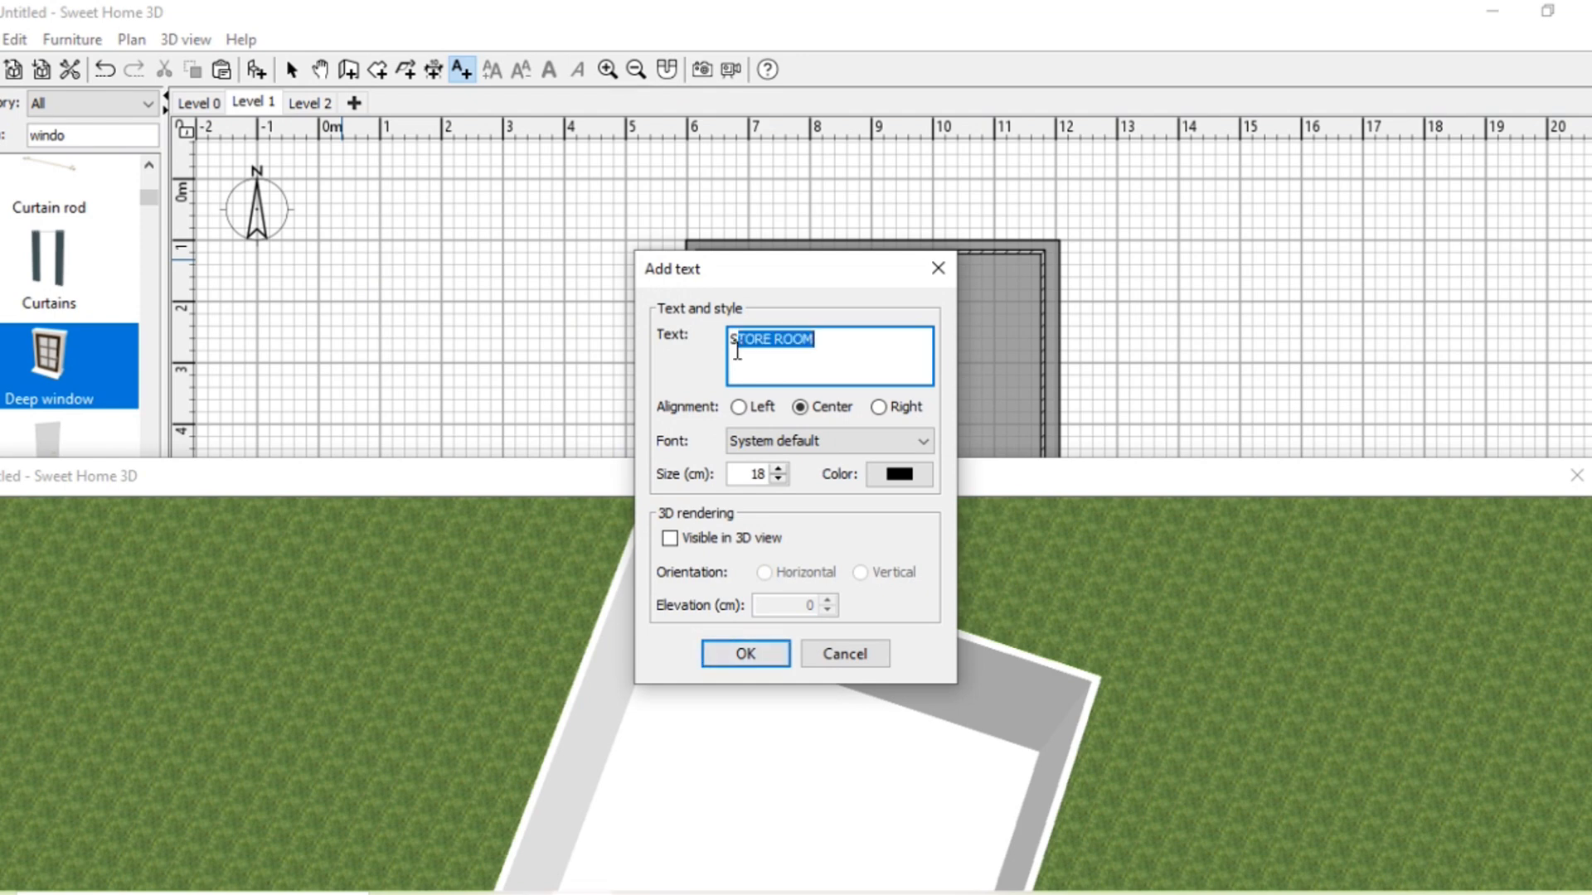
left_click(670, 539)
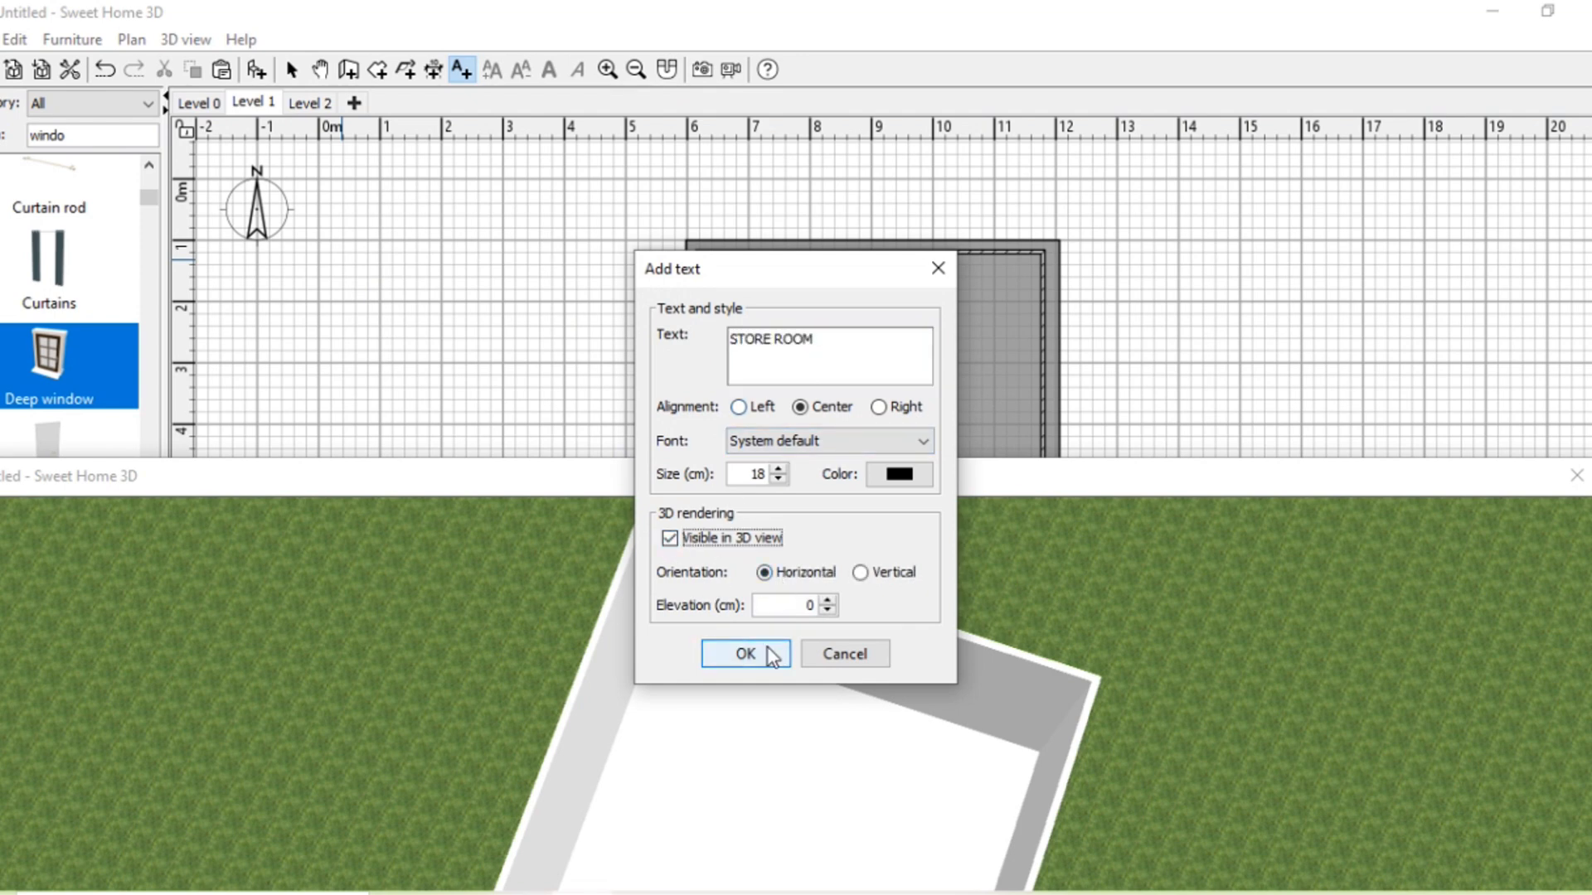
left_click(745, 654)
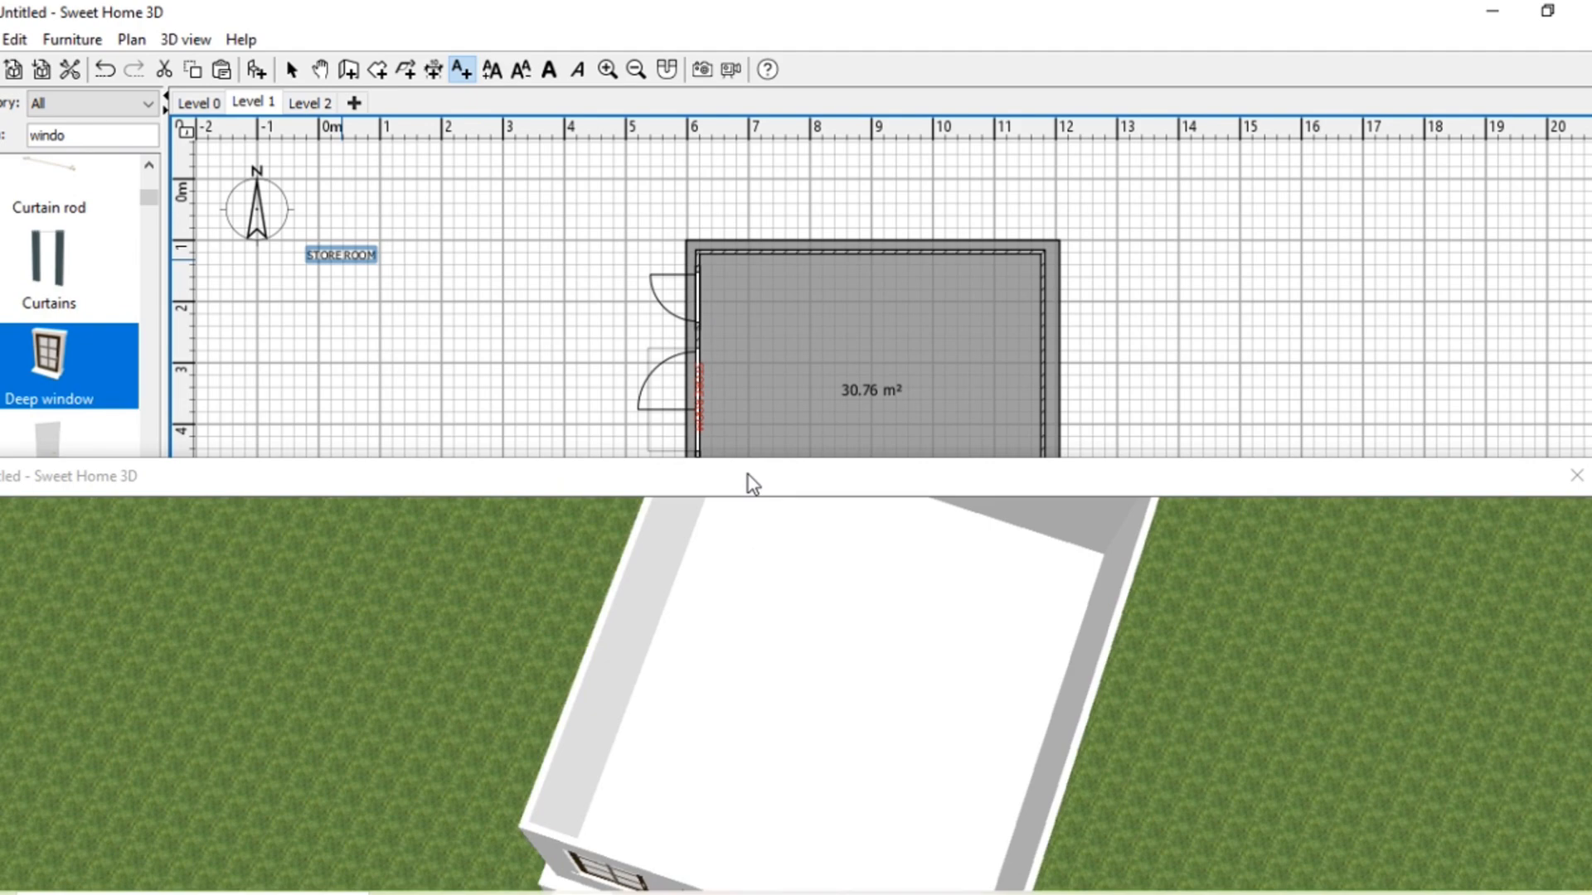
left_click_drag(752, 483, 680, 227)
left_click_drag(782, 669, 311, 514)
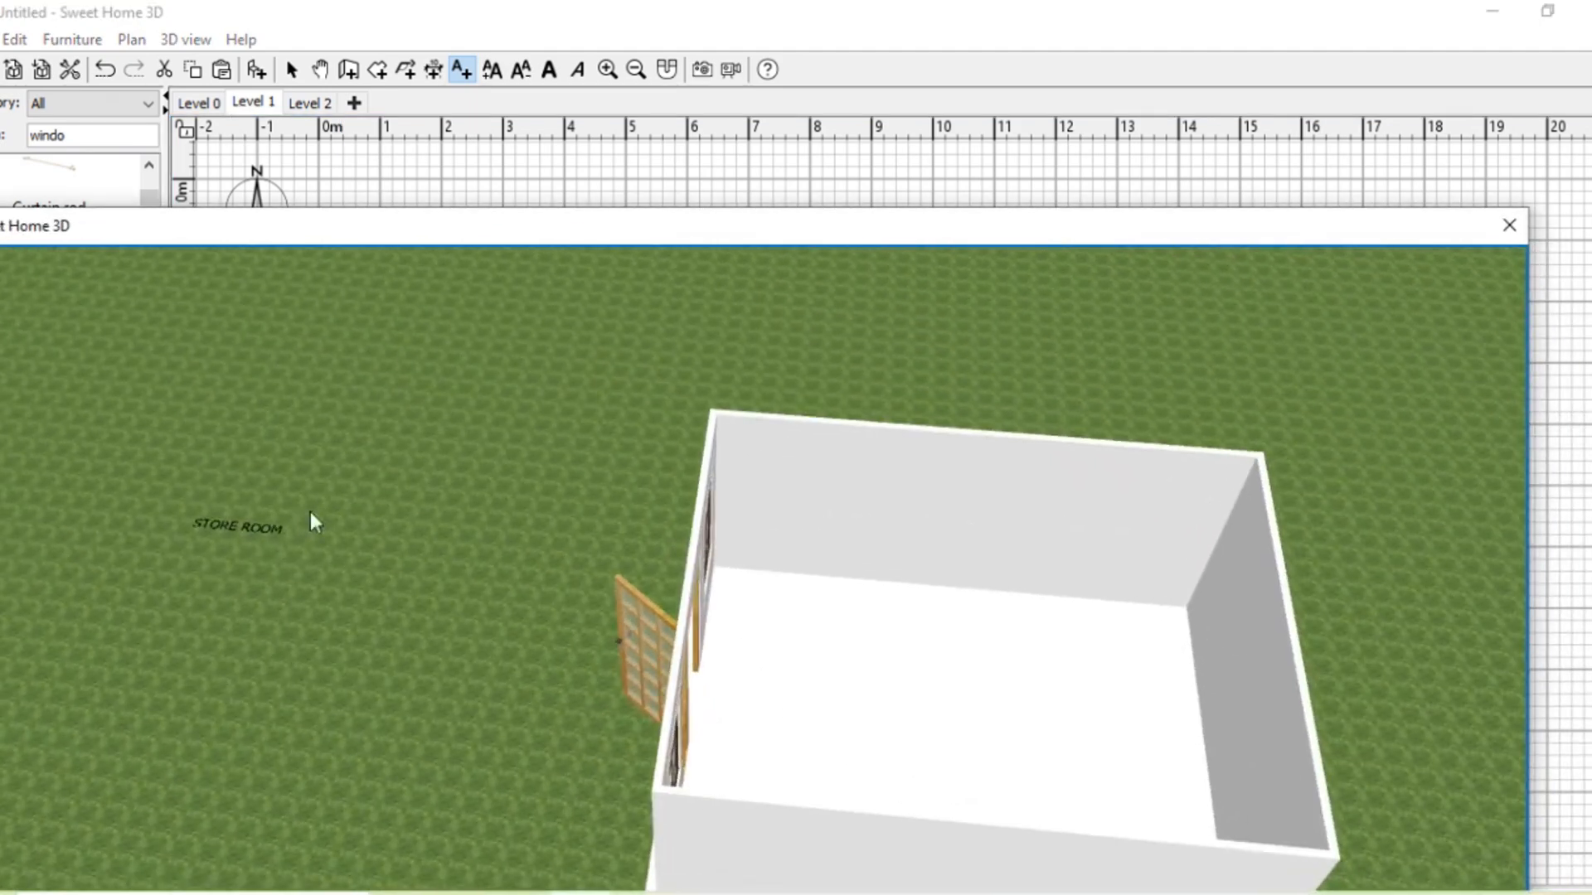
Step: Move the second STORE ROOM text on Level 1 from northwest of the building into the room, just above the area label
left_click_drag(354, 227, 303, 415)
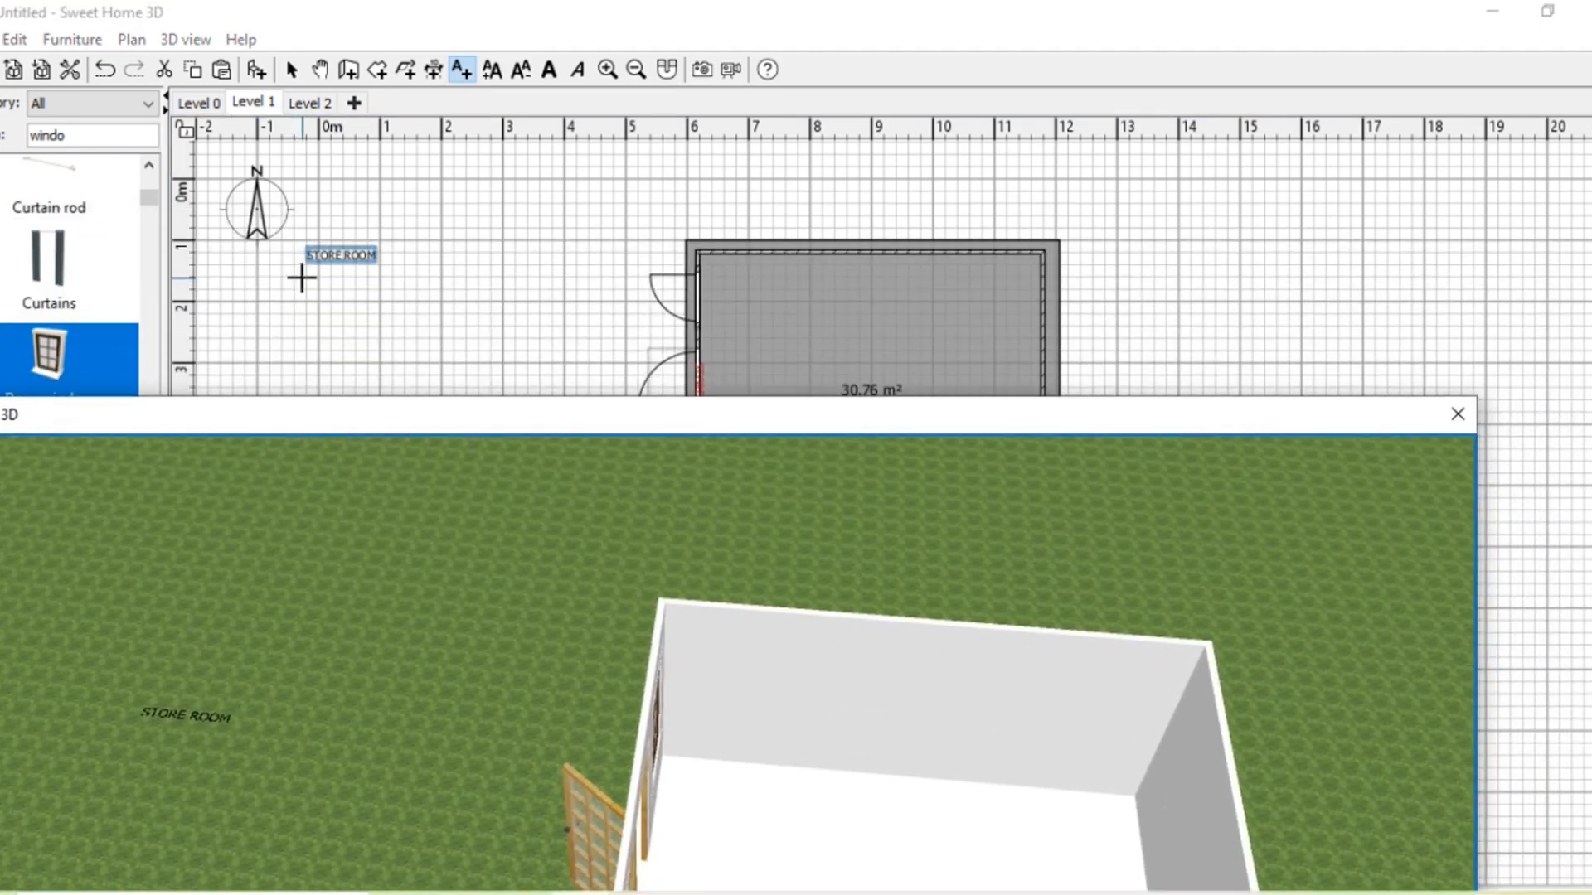
left_click(291, 70)
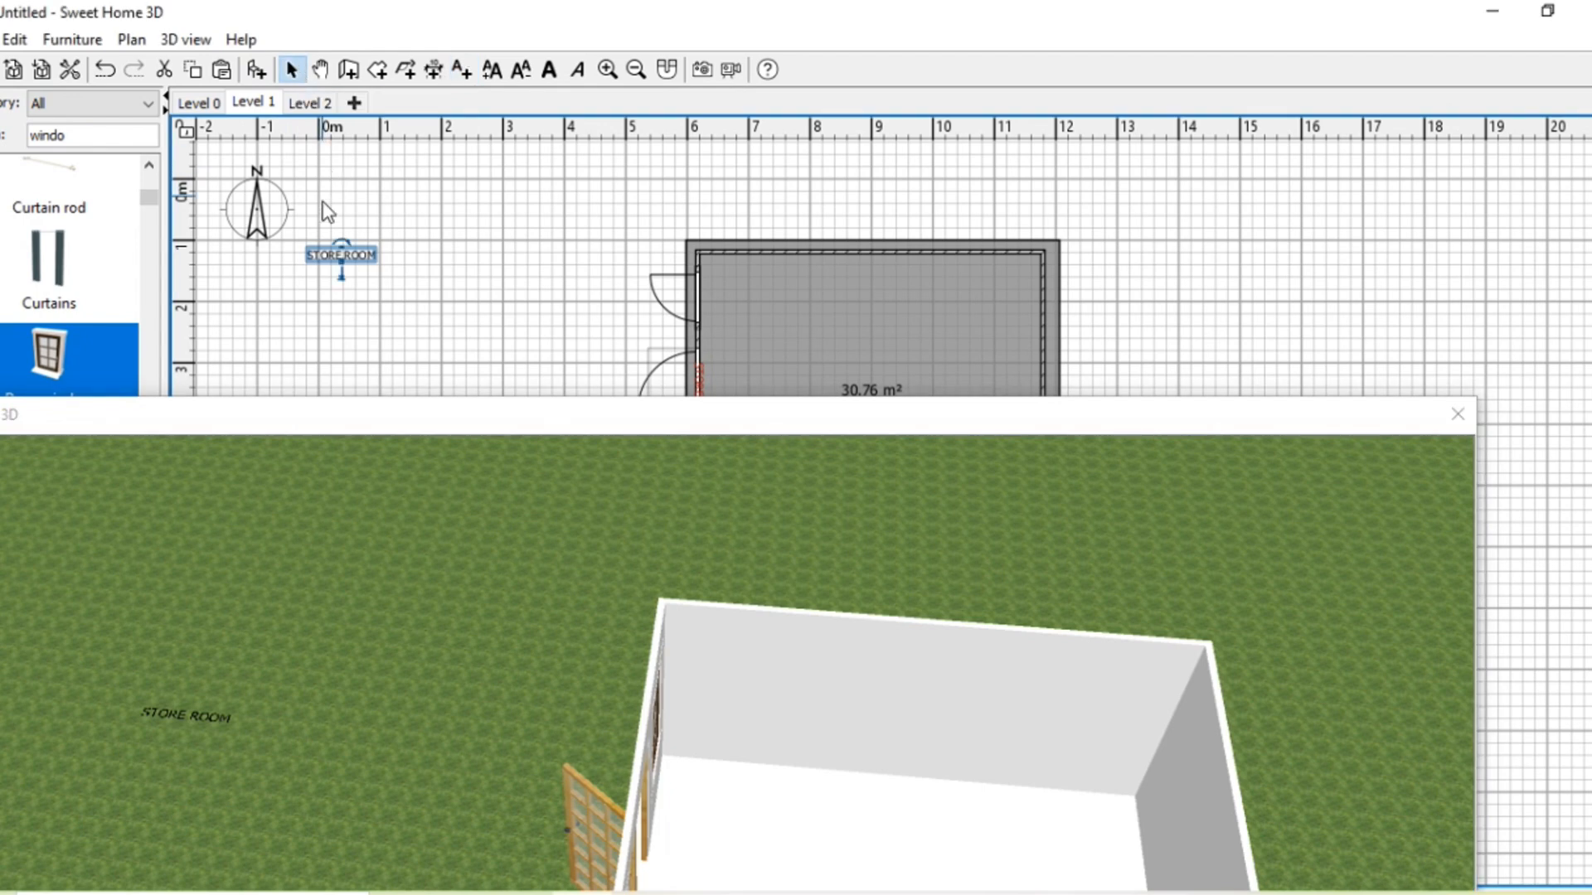
left_click_drag(326, 250, 853, 333)
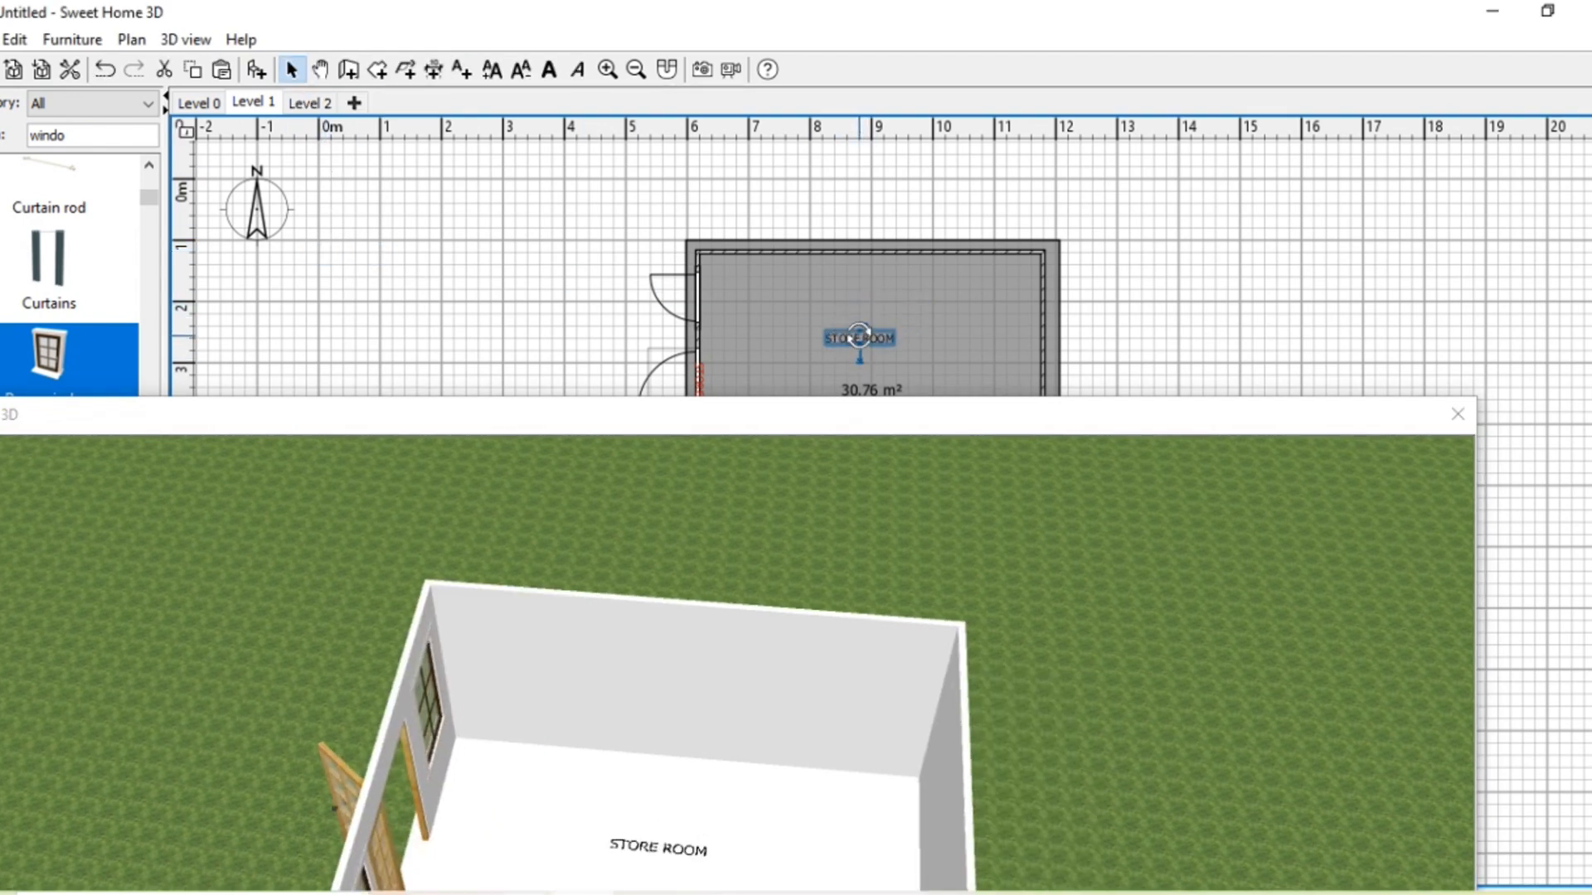
Step: Set the size of the STORE ROOM text inside the room to 25 cm and its colour to green #2AC800
double_click(857, 337)
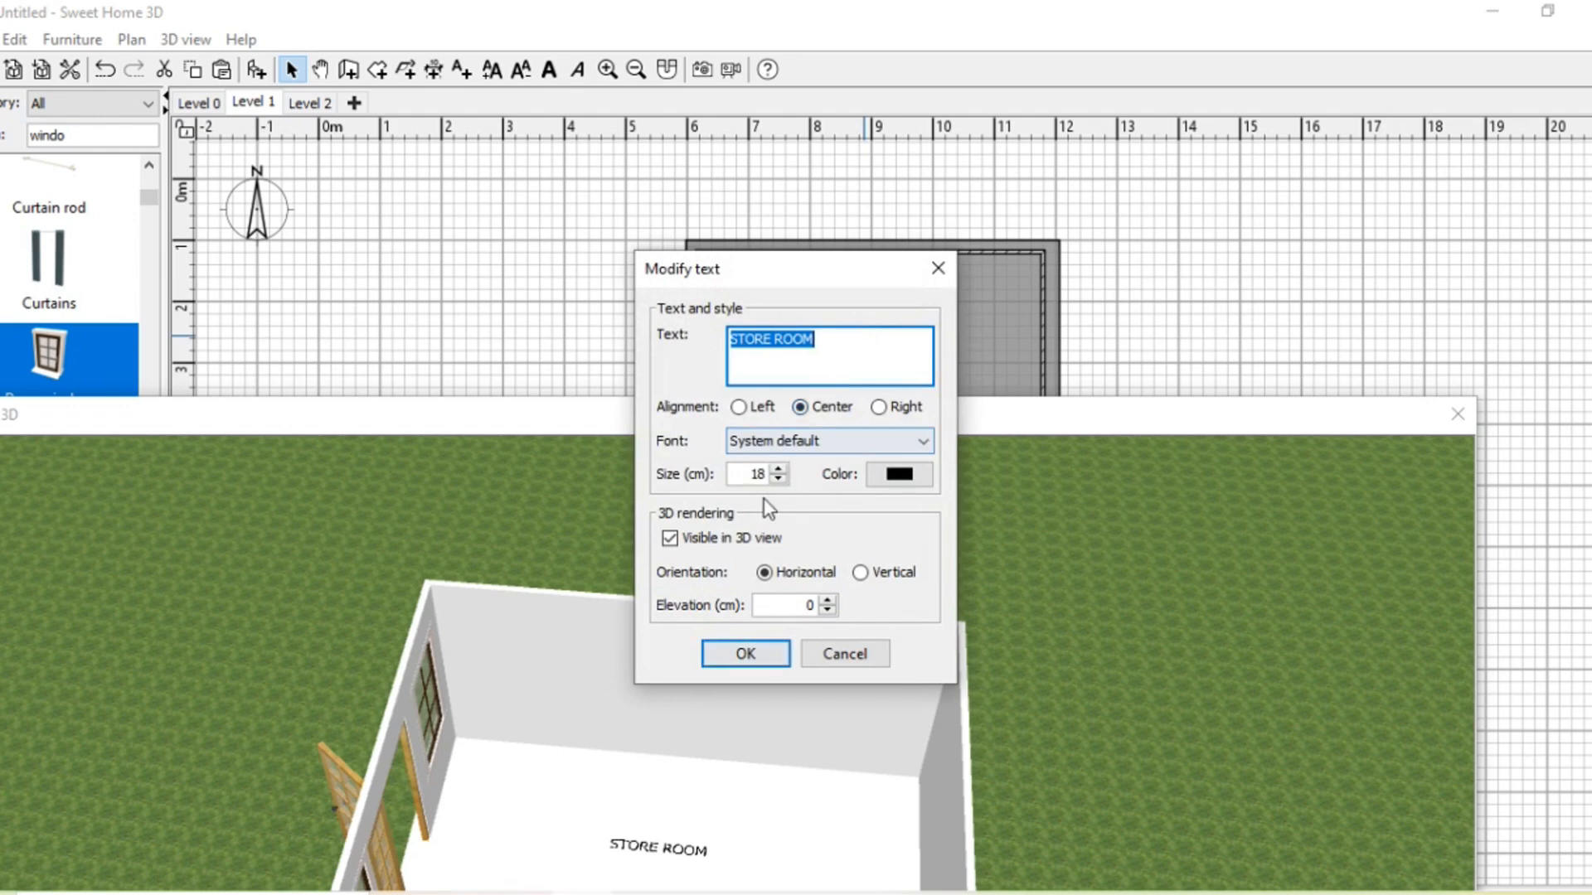
left_click(780, 469)
left_click(779, 468)
left_click(779, 469)
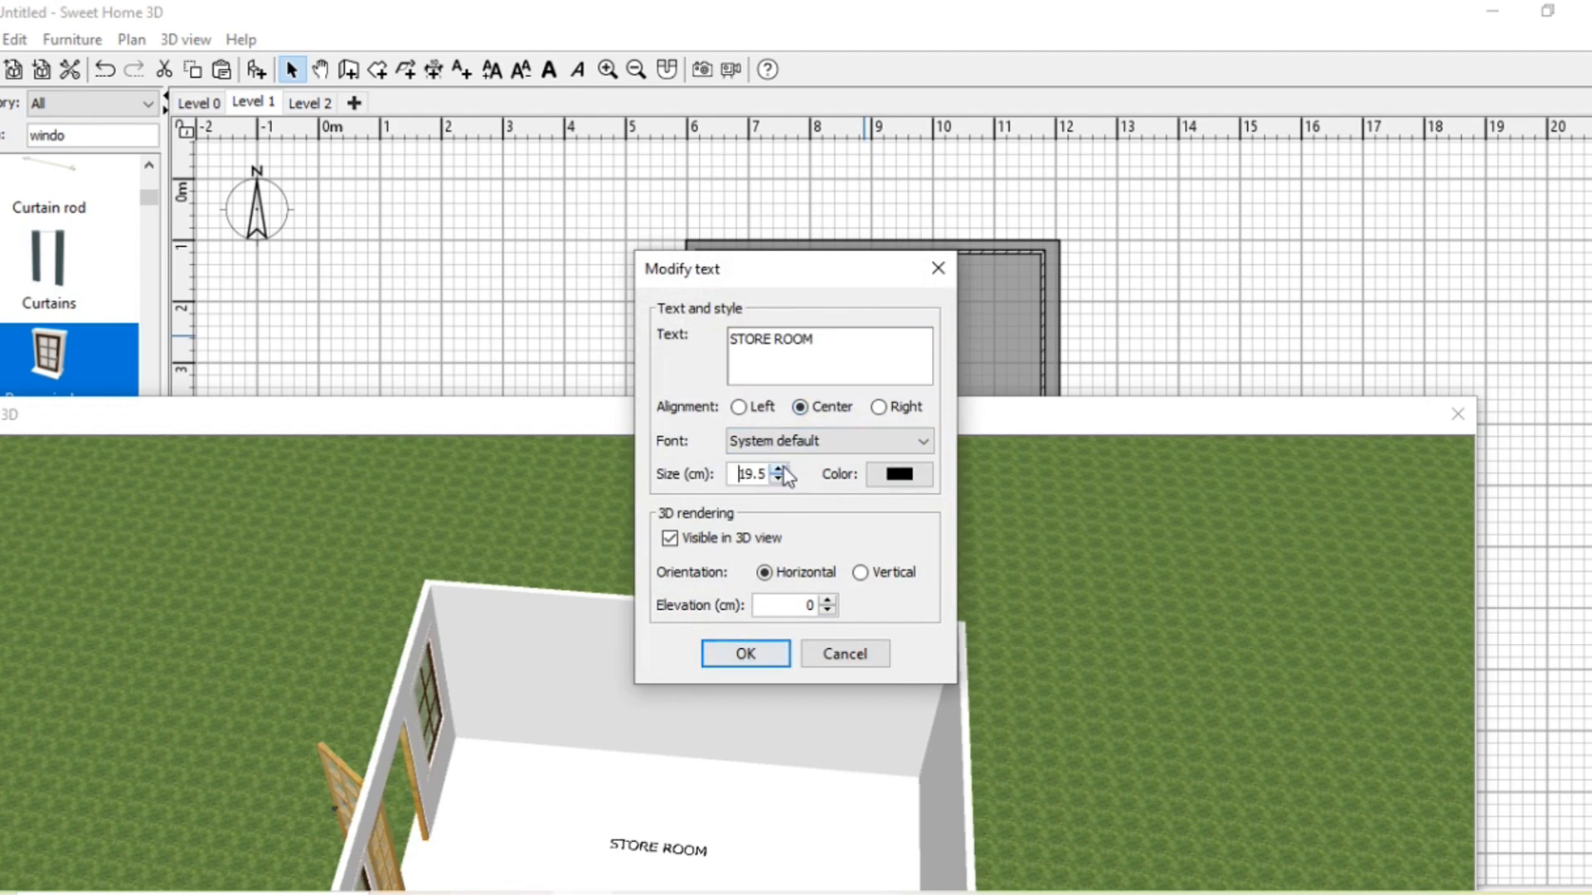
left_click(779, 469)
left_click(780, 469)
left_click(780, 468)
left_click(780, 469)
left_click(779, 469)
left_click(778, 469)
left_click(778, 469)
left_click(778, 469)
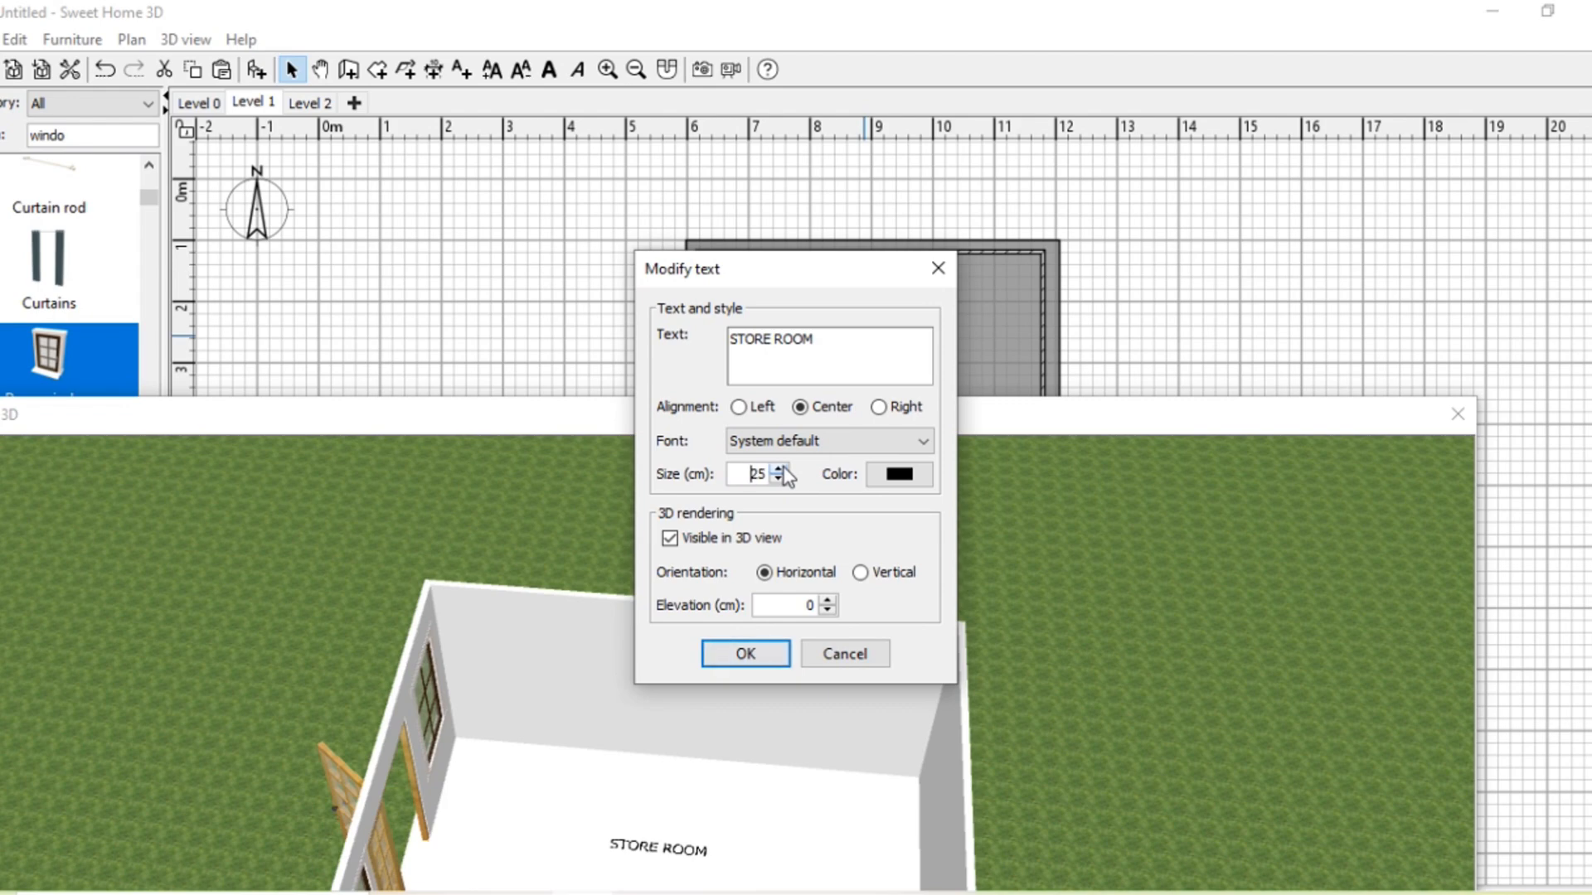
left_click(899, 473)
left_click(662, 353)
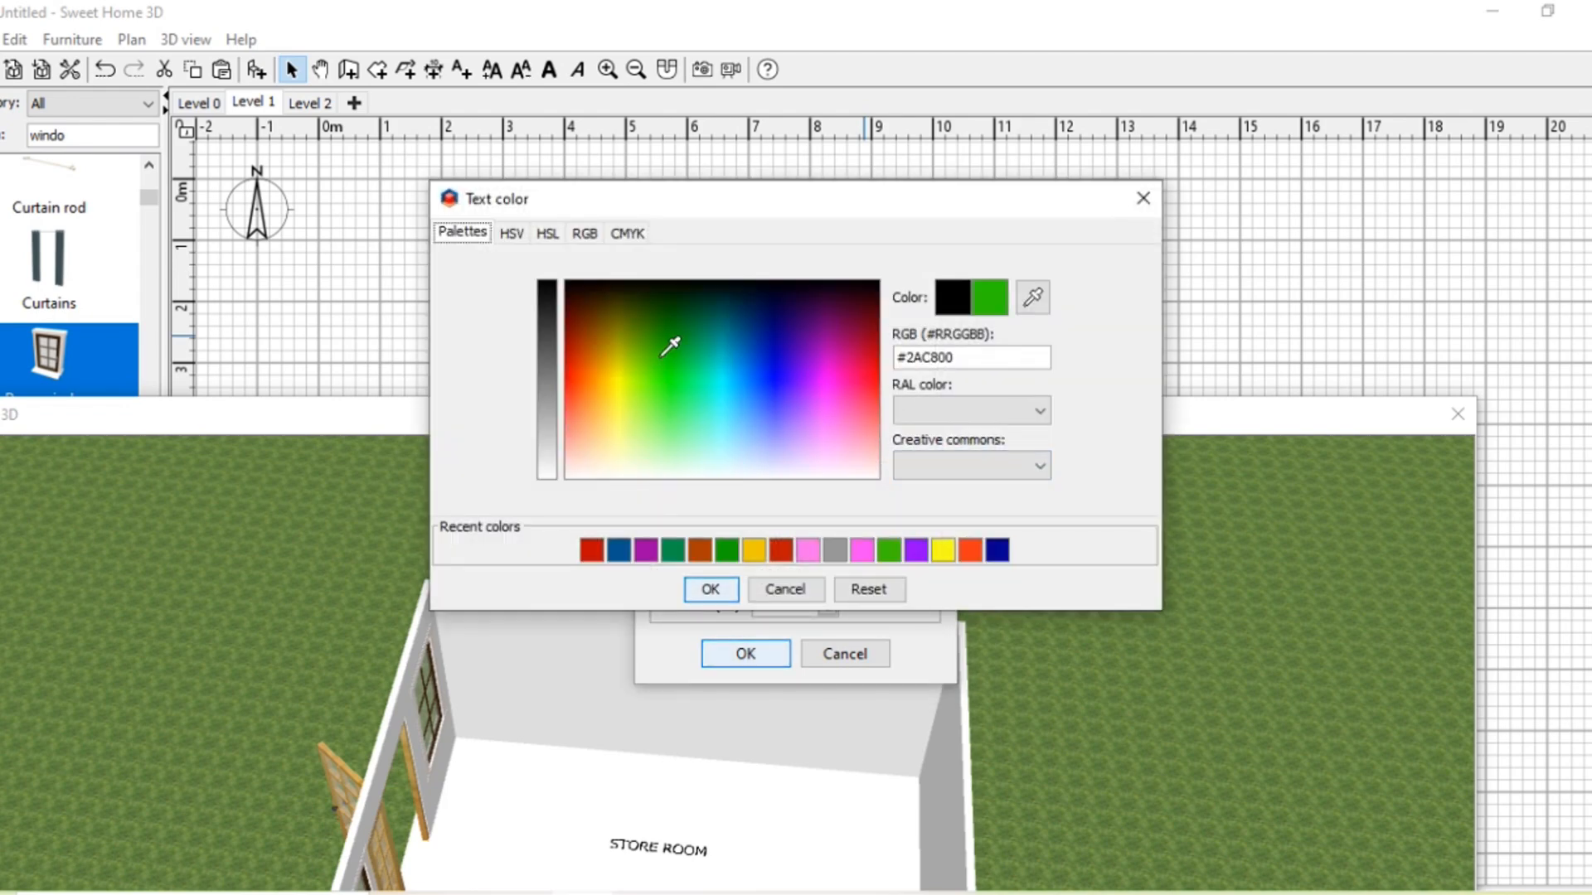
left_click(728, 591)
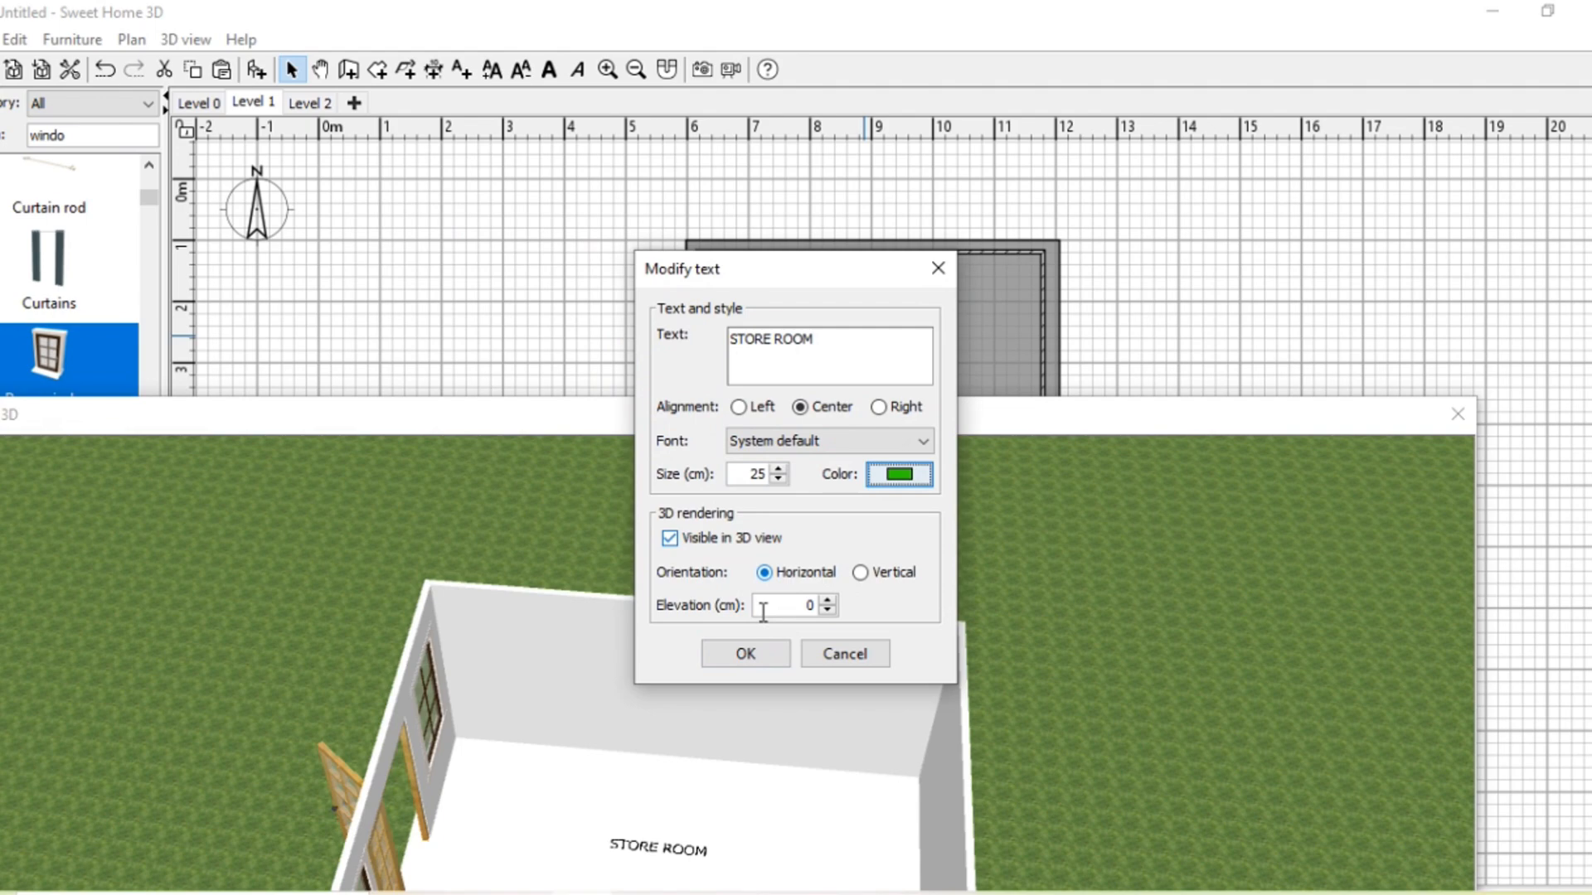
left_click(752, 665)
Step: Inspect the green STORE ROOM text in 3D, and set its size to 100 cm
left_click_drag(767, 416, 775, 210)
left_click_drag(720, 692, 487, 629)
left_click_drag(767, 229, 779, 773)
double_click(837, 329)
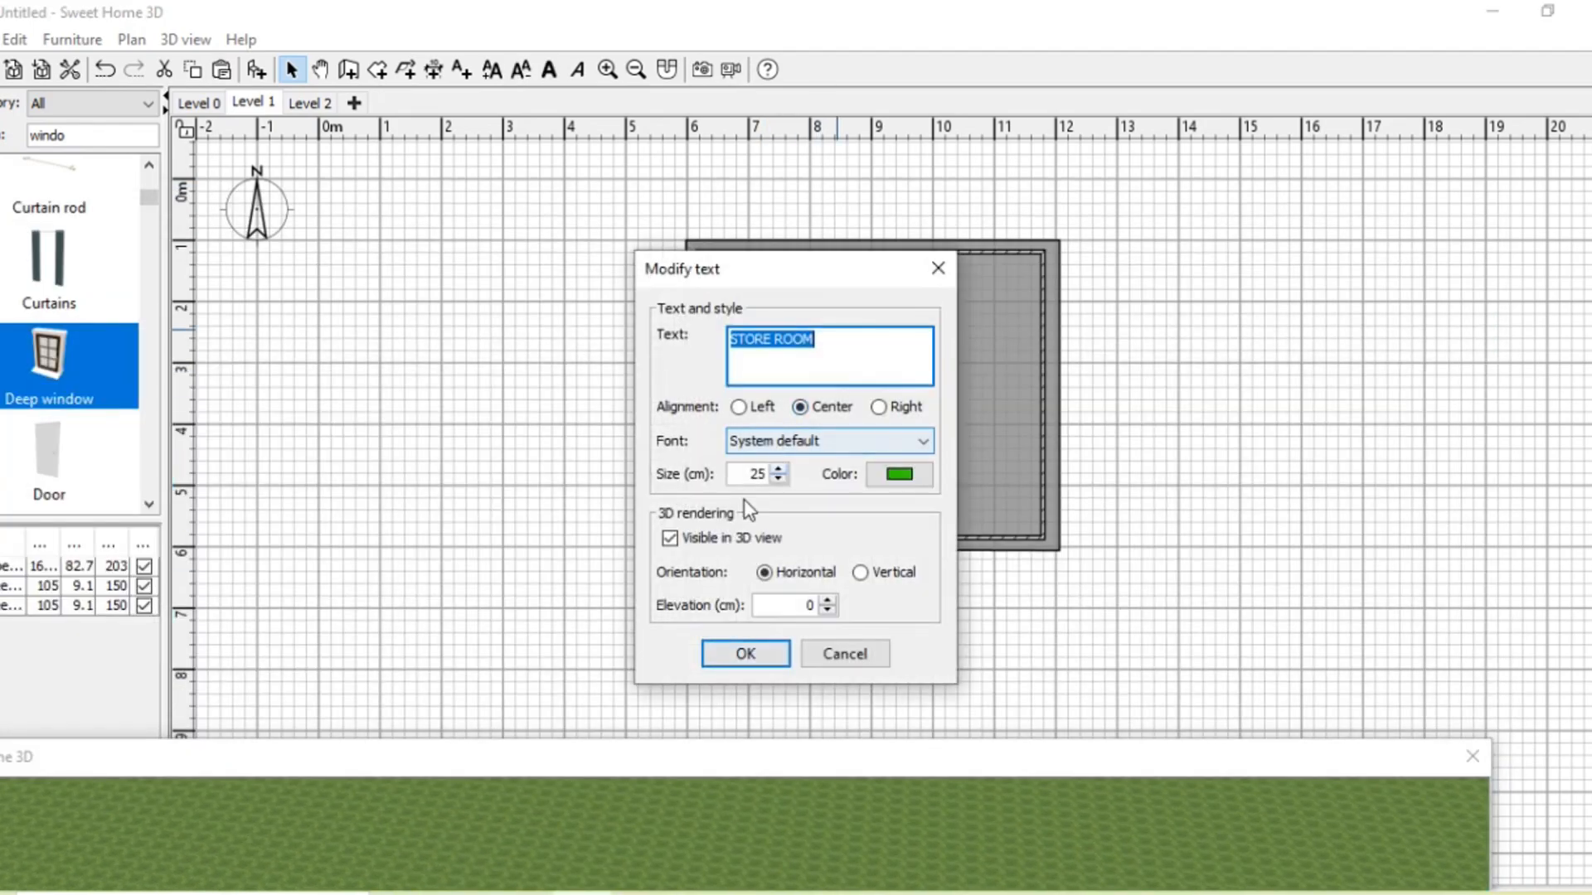
left_click(755, 473)
type("1")
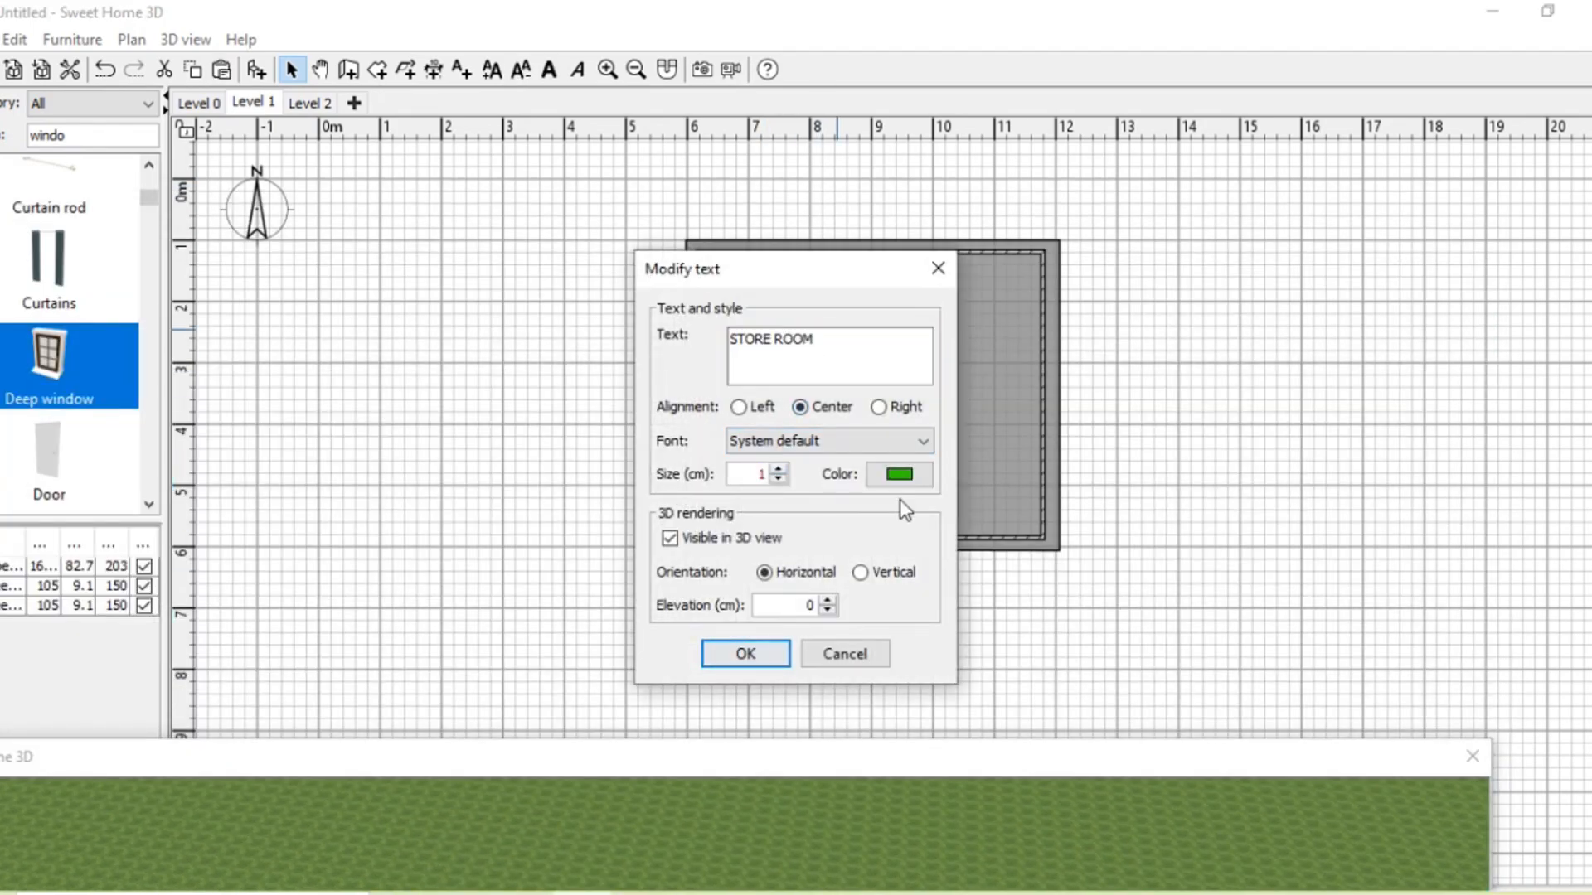
type("00")
key("Return")
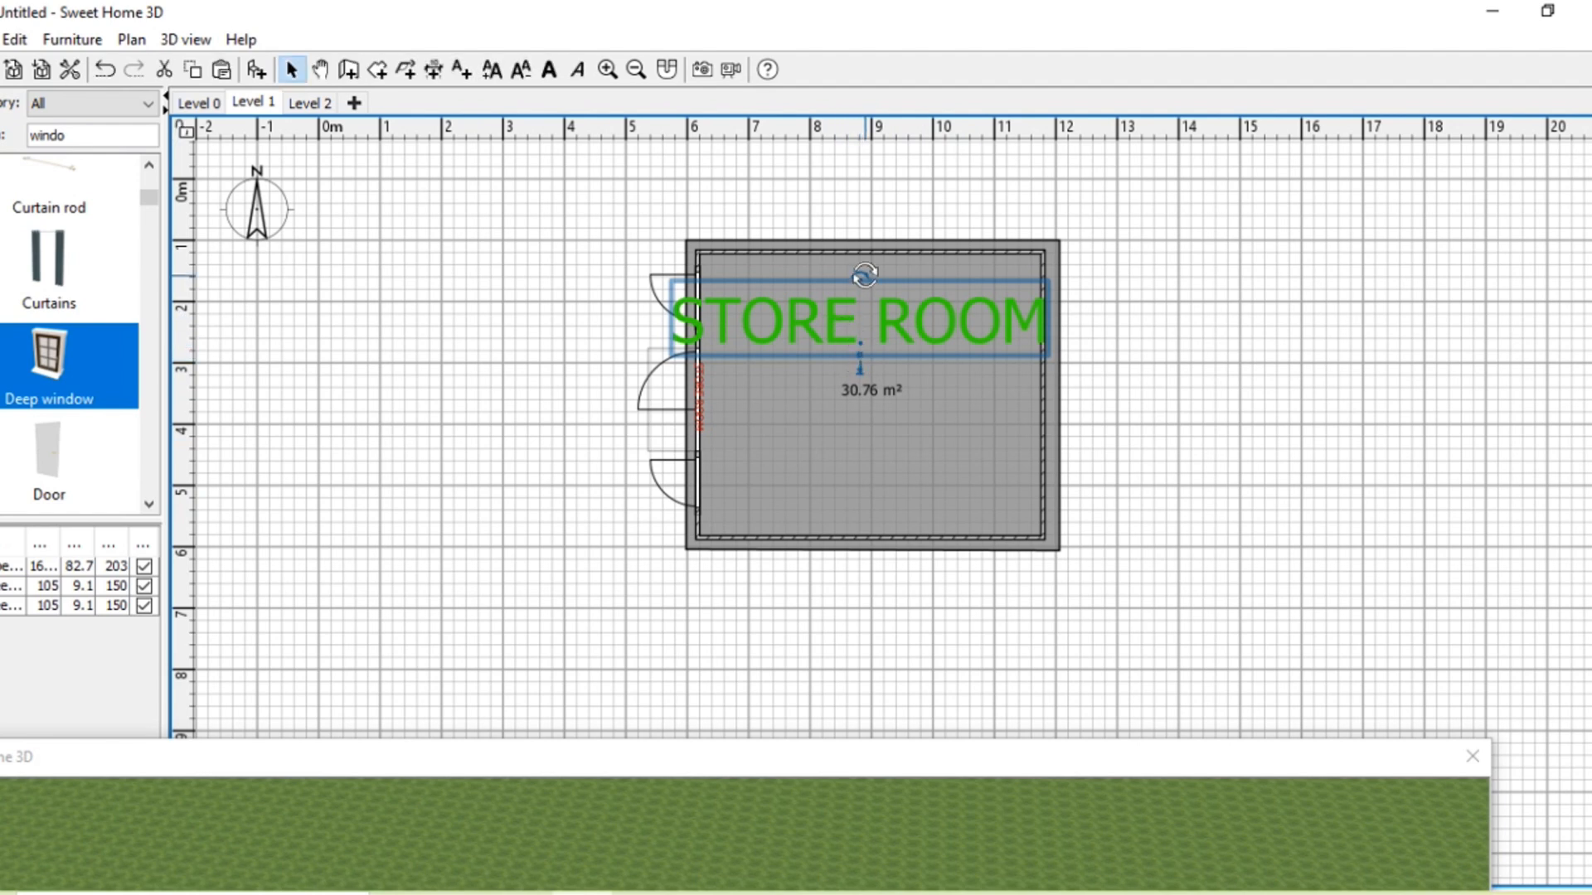
Step: Rotate the green STORE ROOM text 90° clockwise in the plan and set its size to 50 cm
left_click_drag(865, 275, 924, 359)
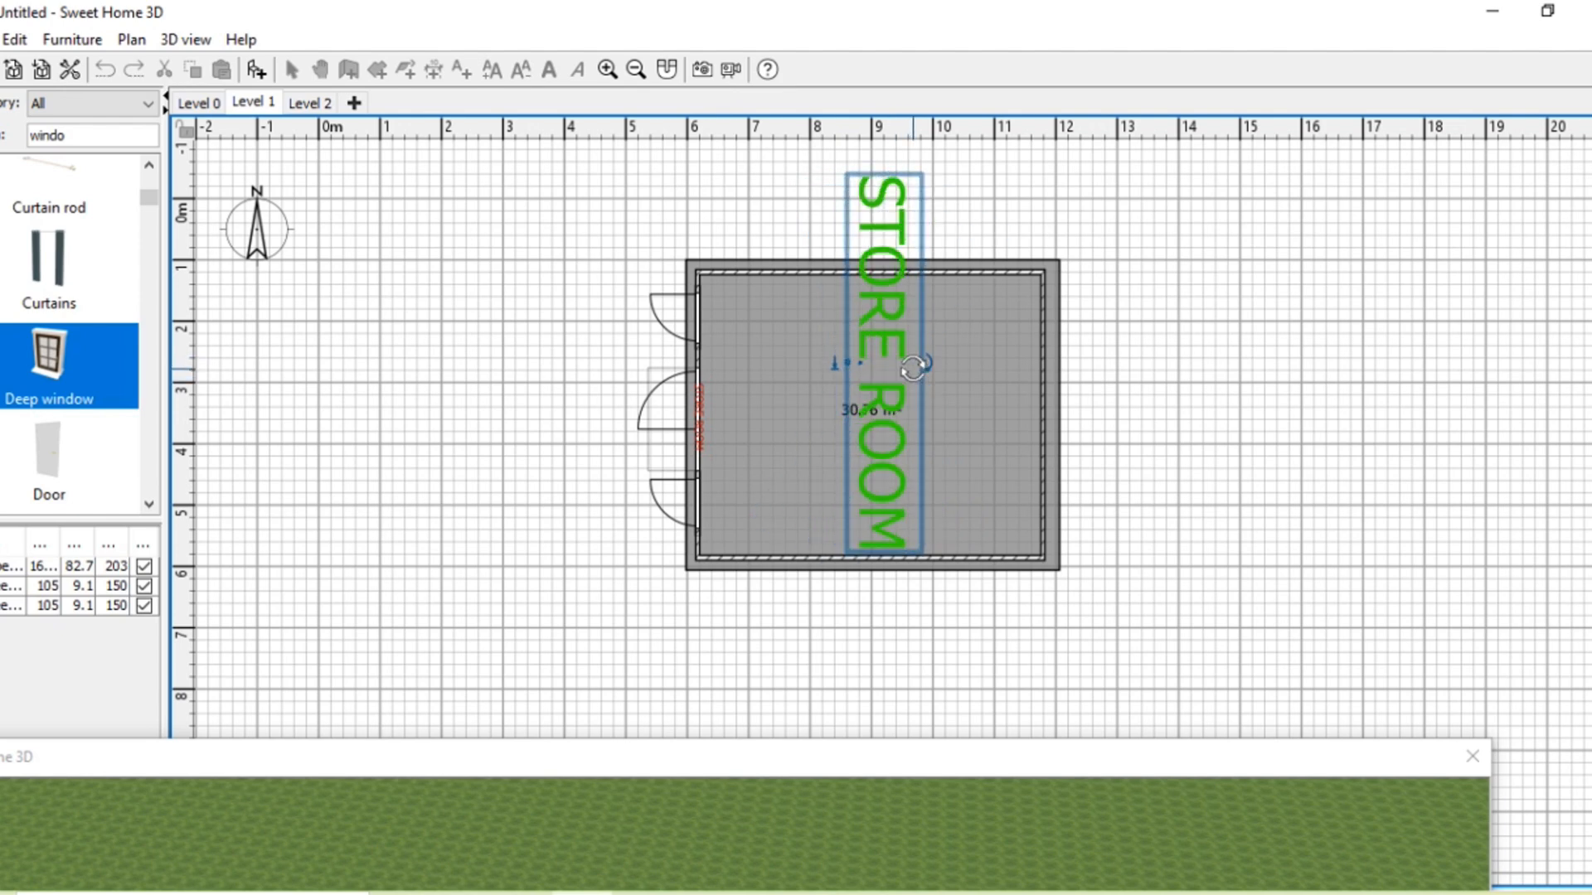
double_click(868, 262)
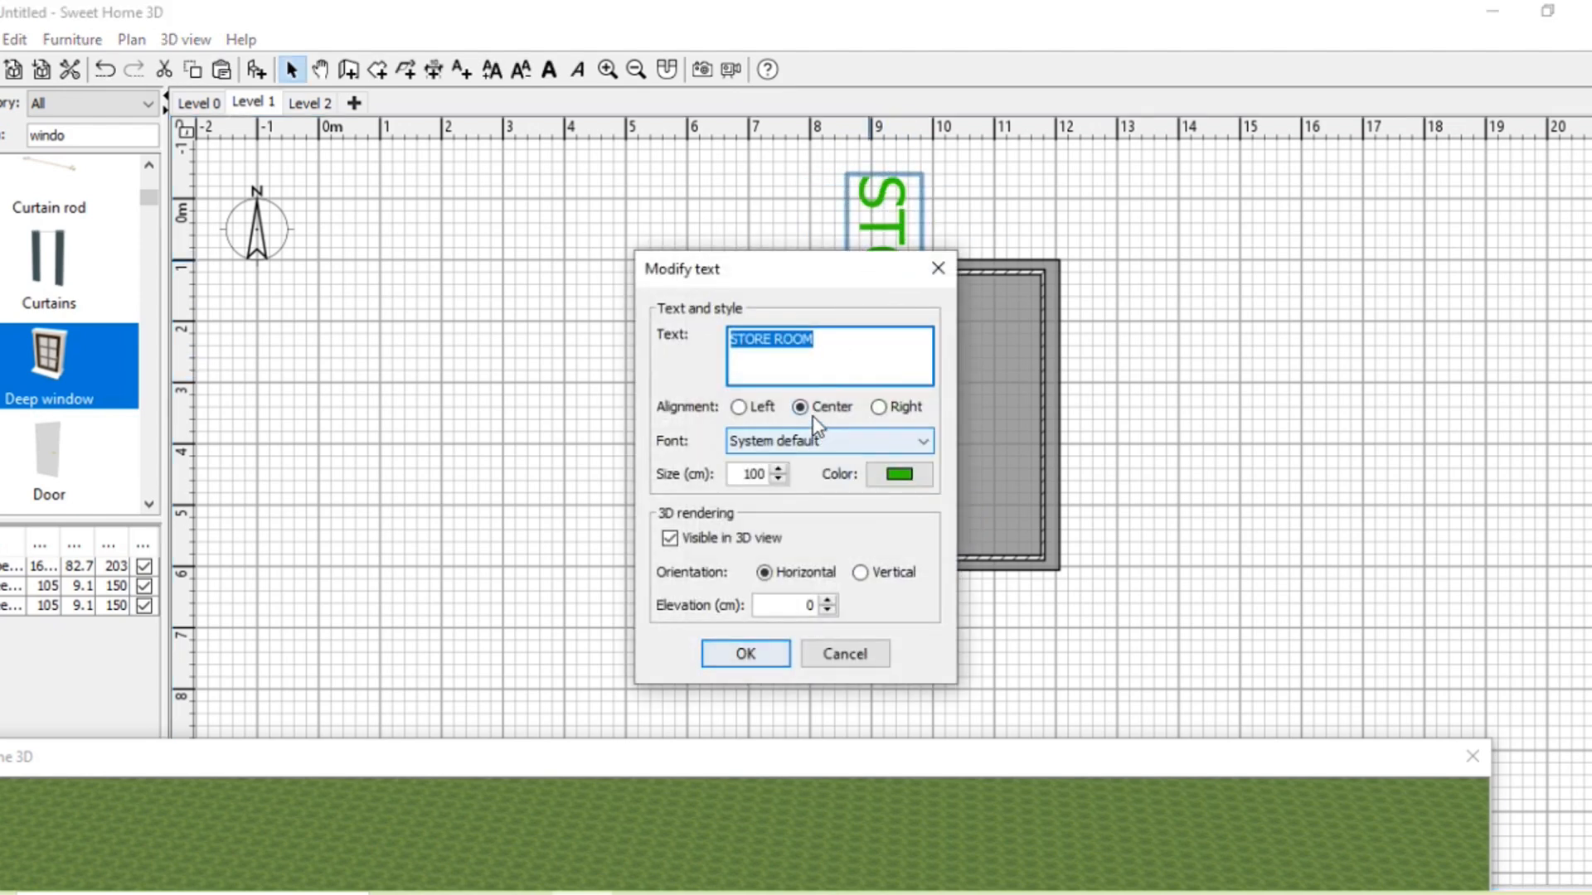
double_click(743, 472)
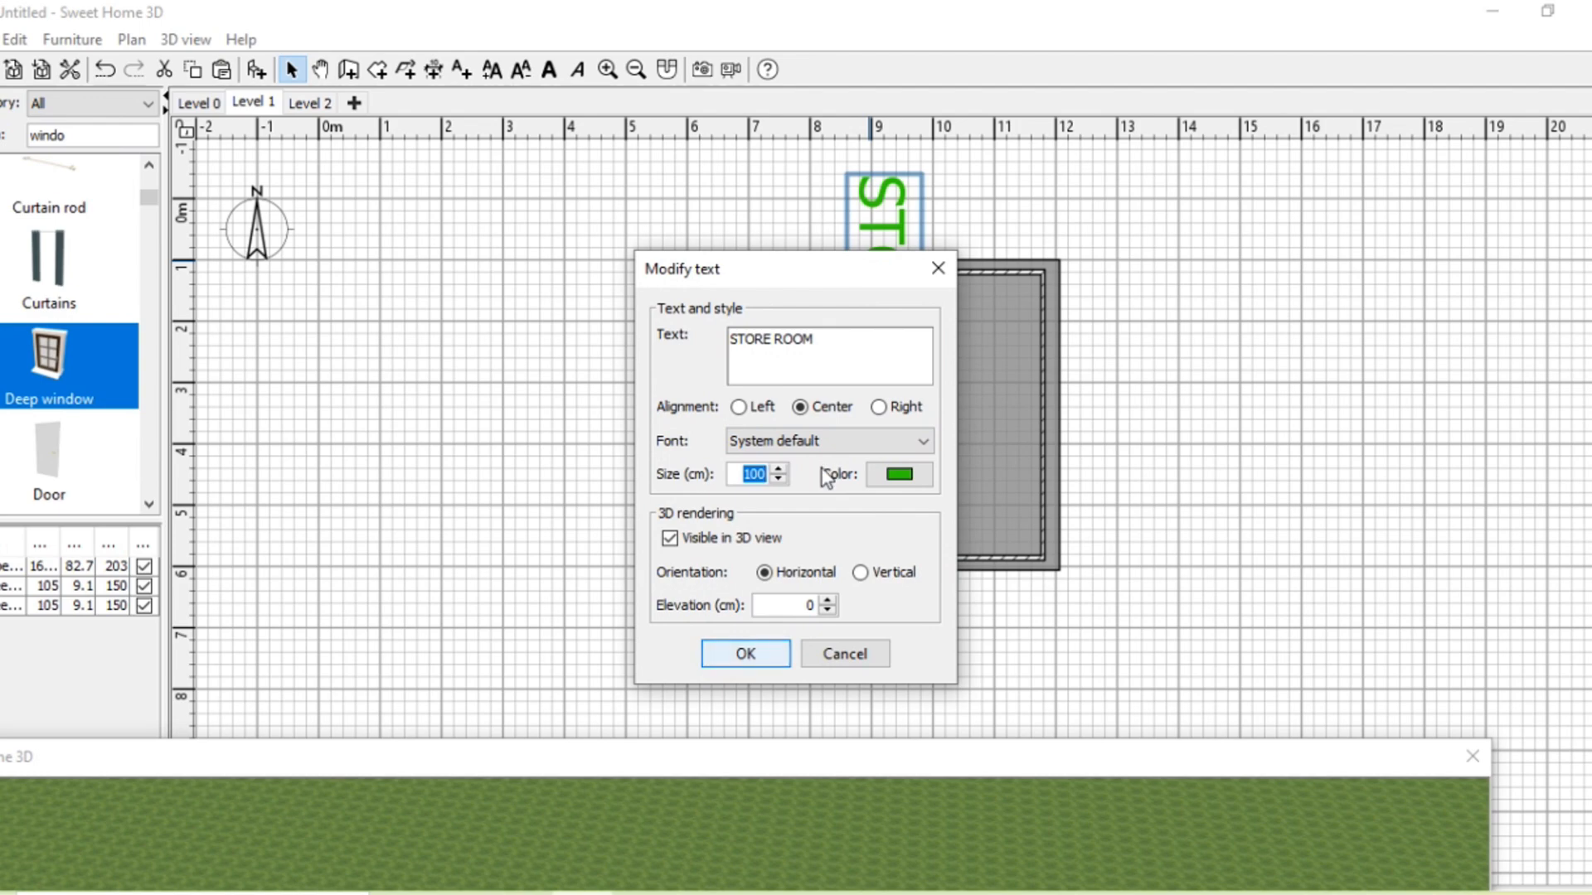
type("50")
key("Return")
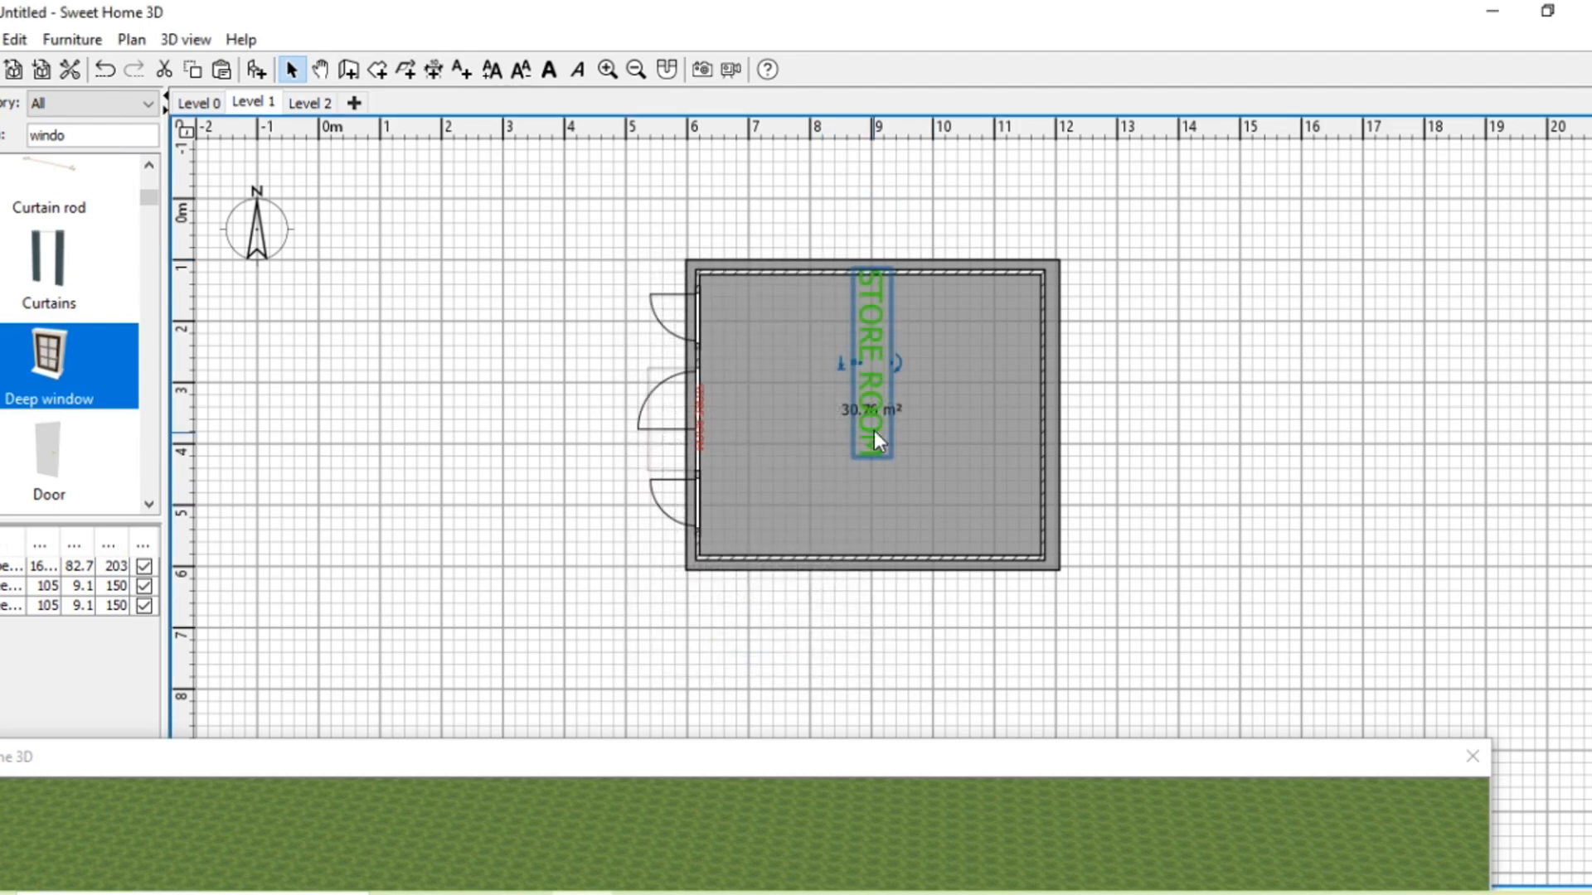
Step: Centre the green STORE ROOM text in the room over the area label and check the building's front in 3D
left_click_drag(879, 335, 870, 401)
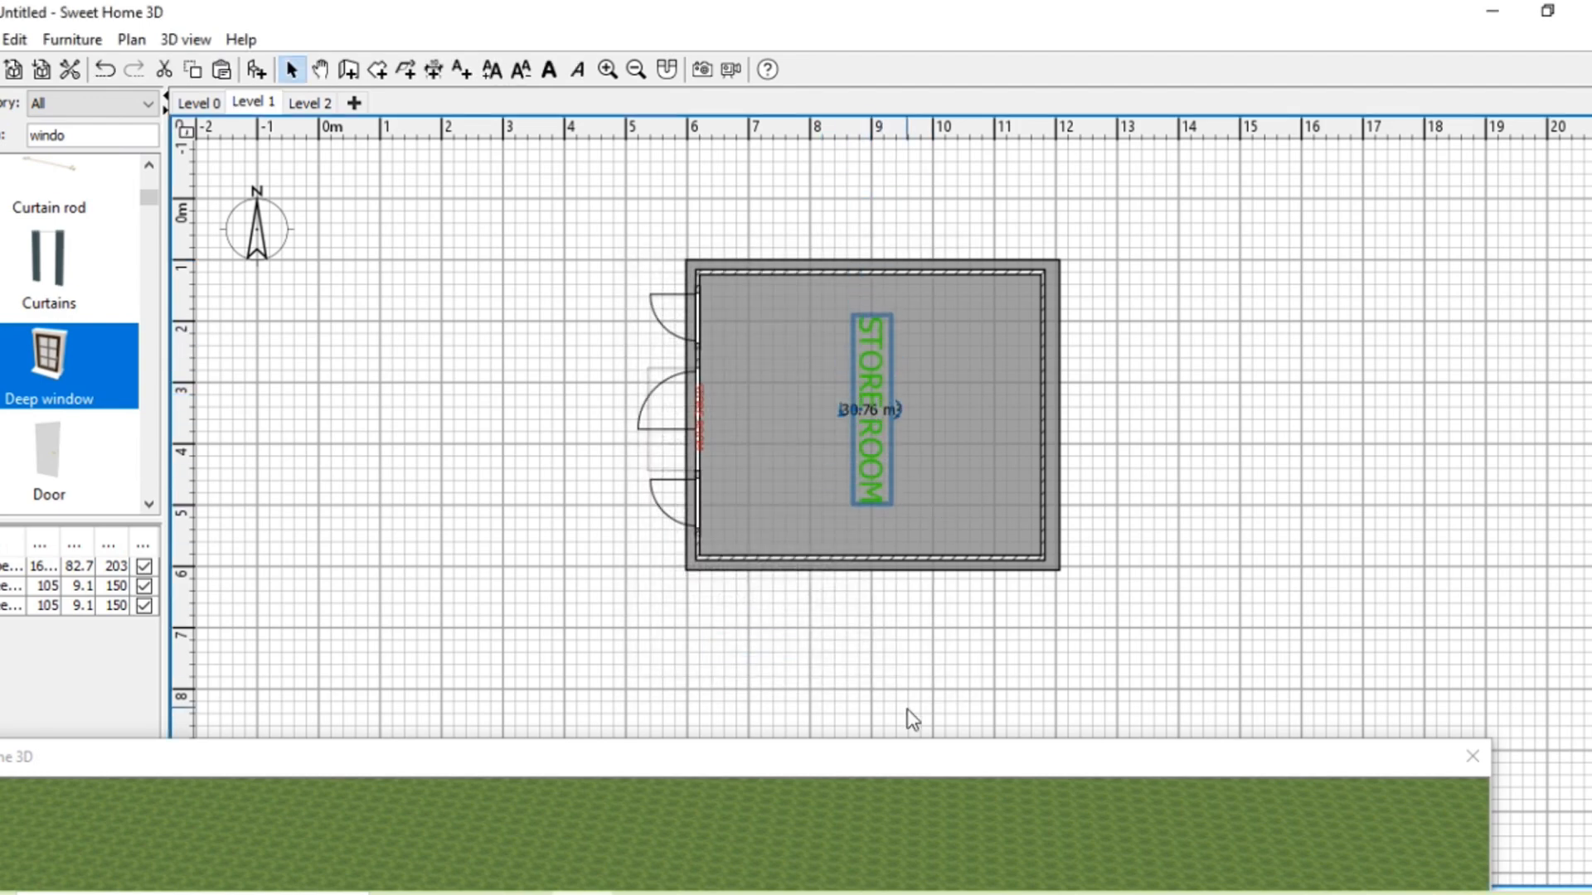
left_click_drag(907, 740, 912, 216)
left_click_drag(821, 628, 738, 442)
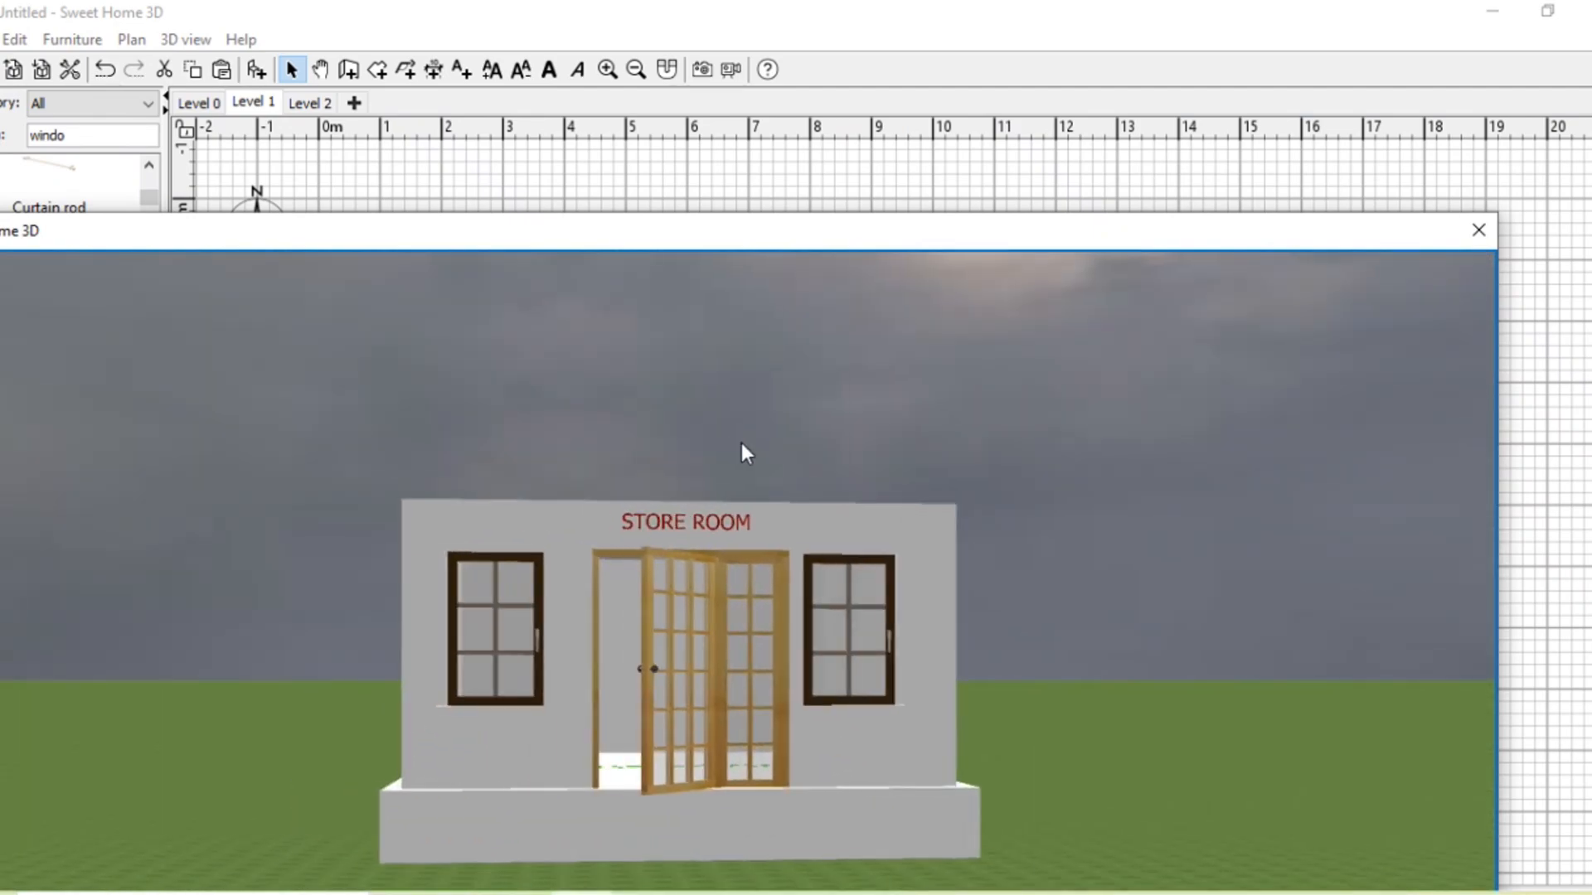
left_click_drag(761, 241, 792, 155)
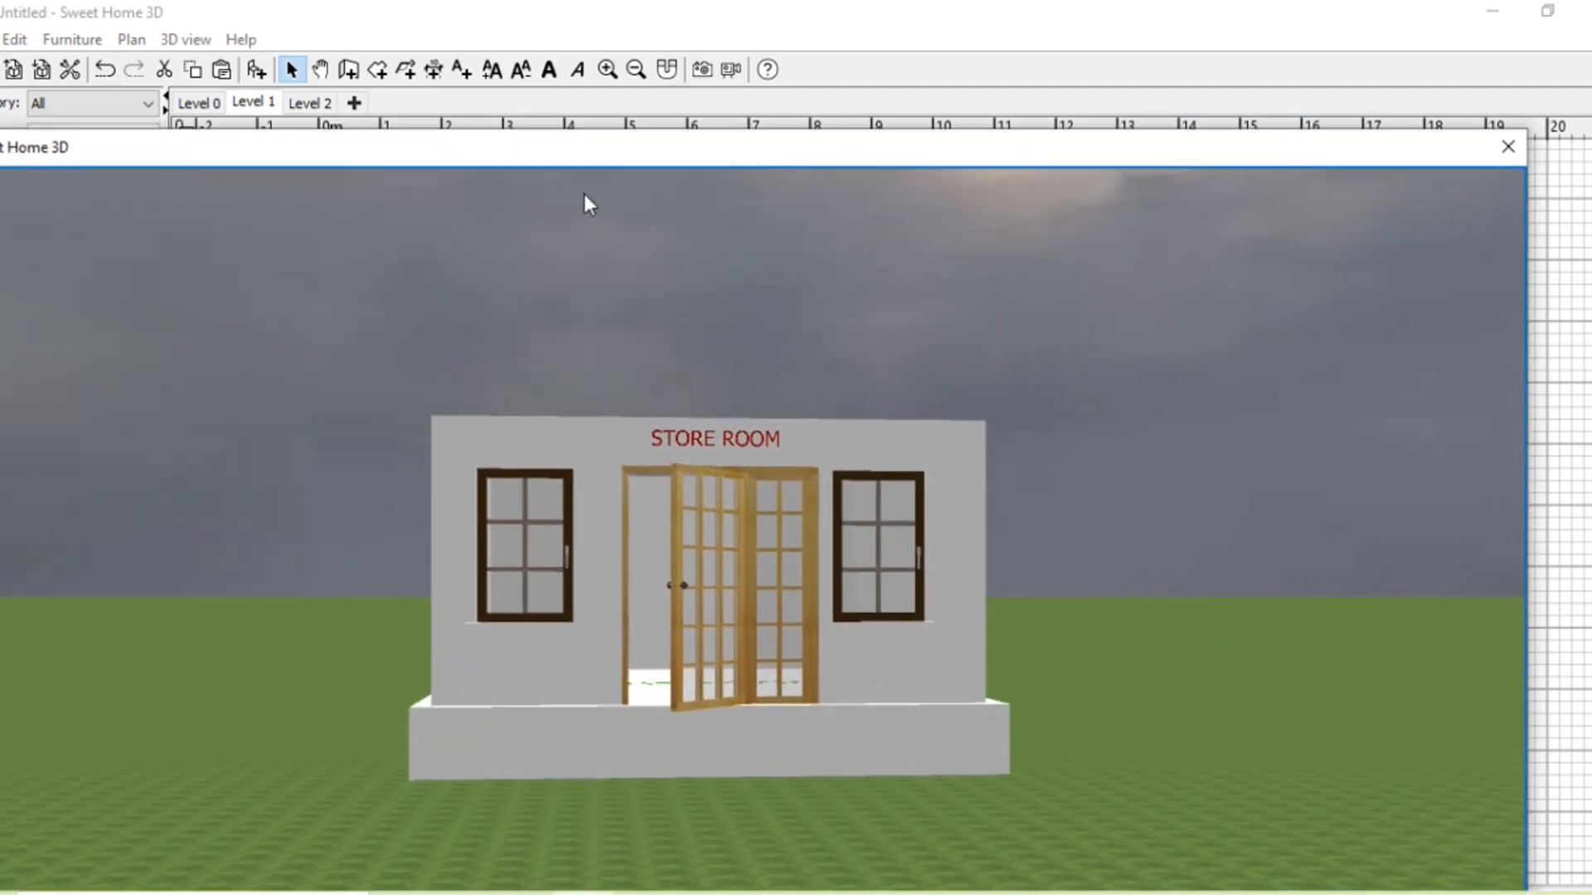
Step: Display Level 2 and examine the roofed store room in 3D from the front and from above
left_click(330, 102)
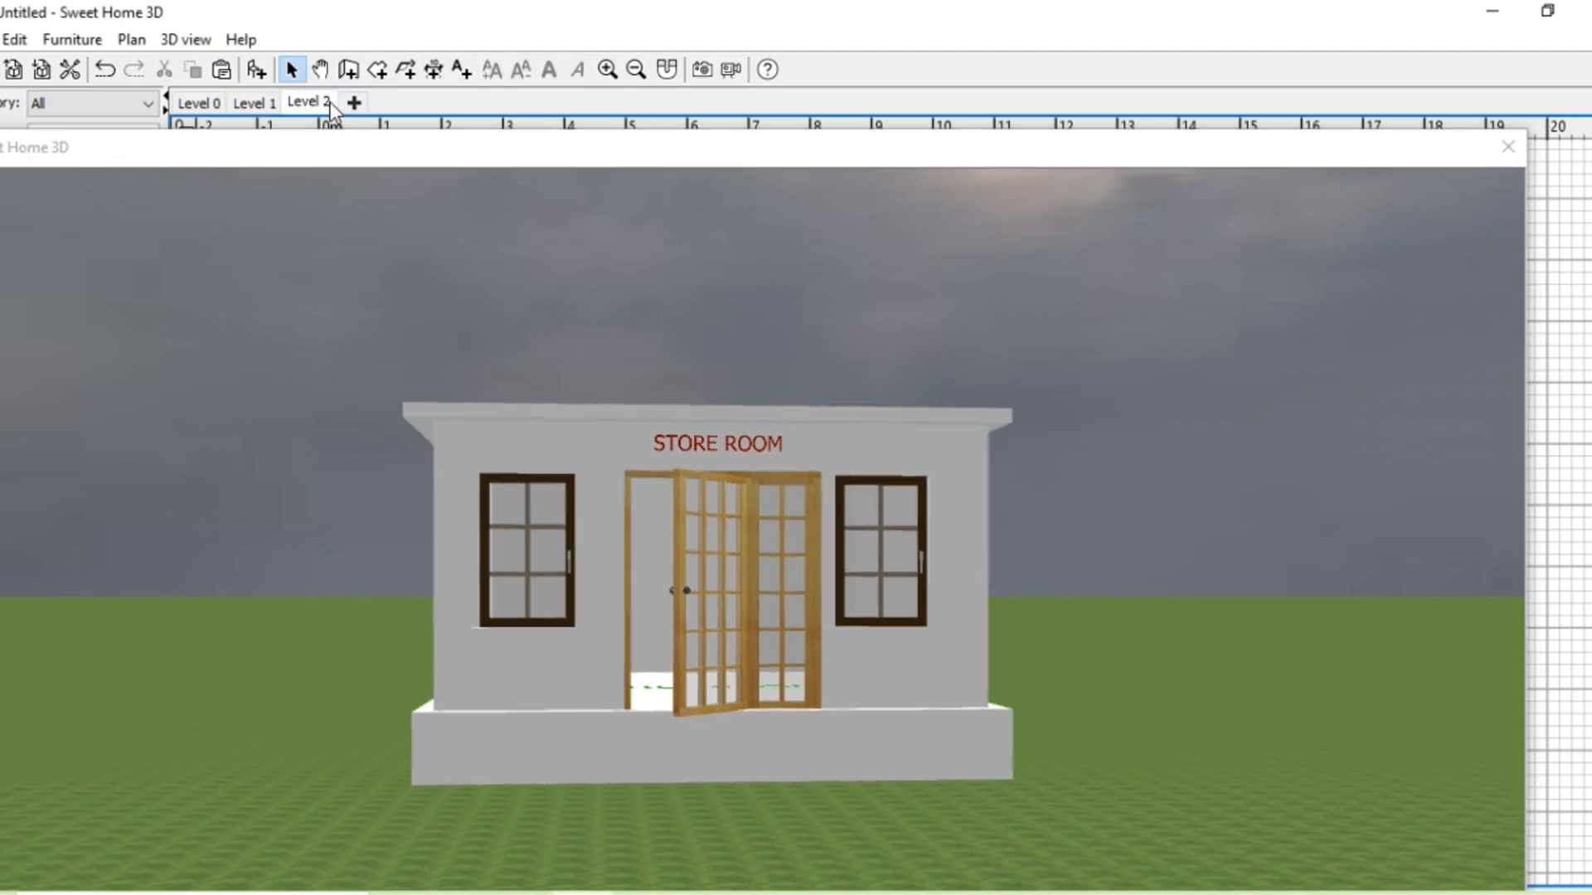
left_click_drag(766, 484, 756, 233)
left_click_drag(782, 157, 810, 27)
mouse_move(844, 531)
left_mouse_down()
mouse_move(851, 545)
mouse_move(841, 526)
left_mouse_up()
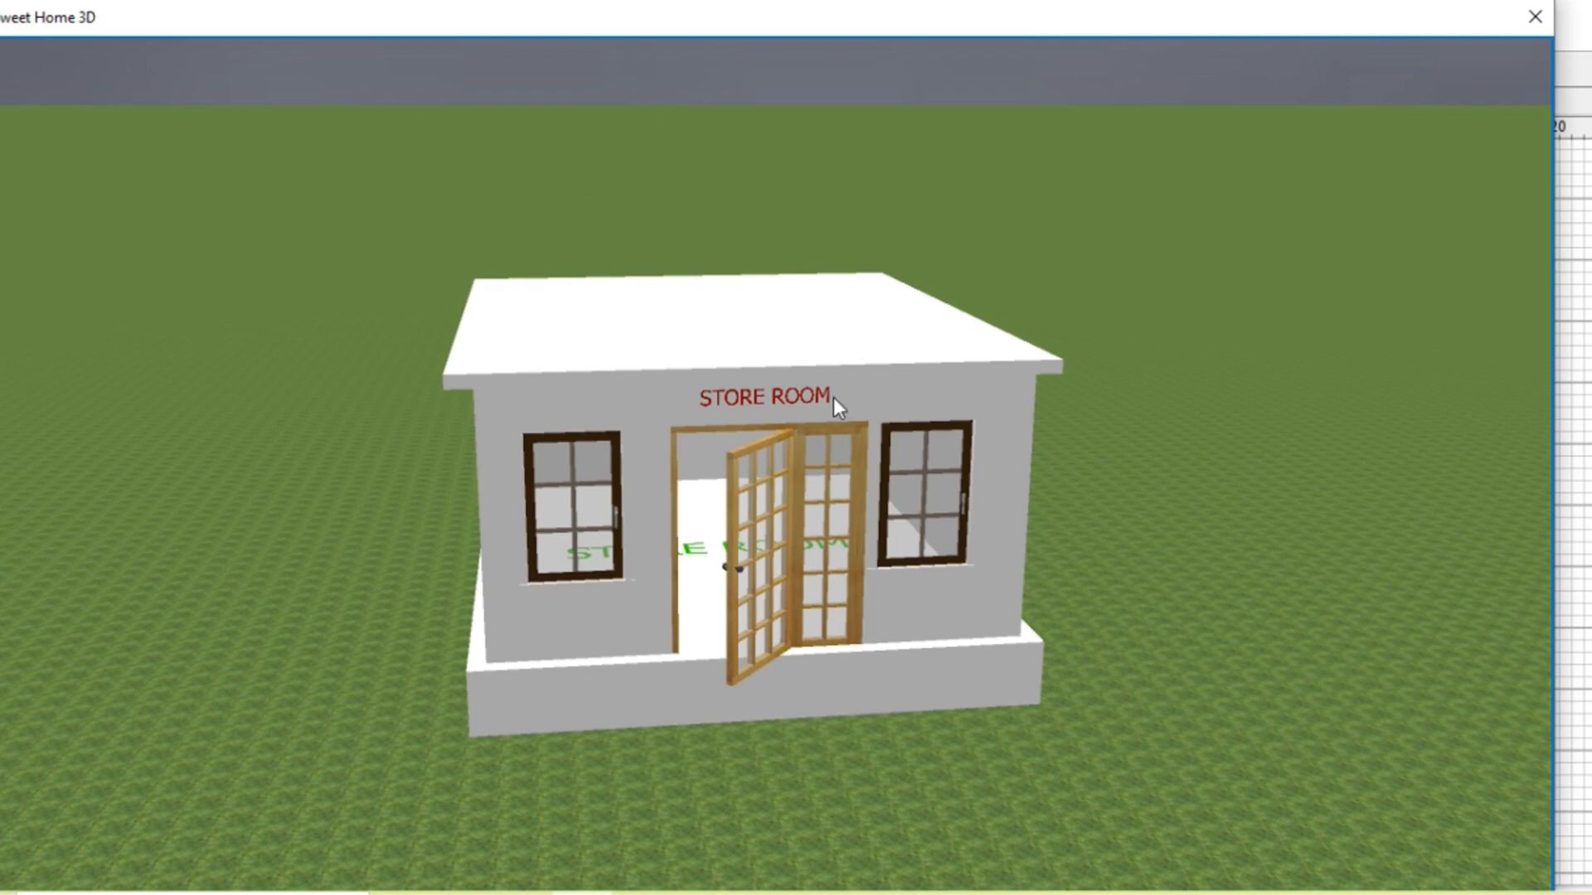
left_click_drag(833, 397, 807, 315)
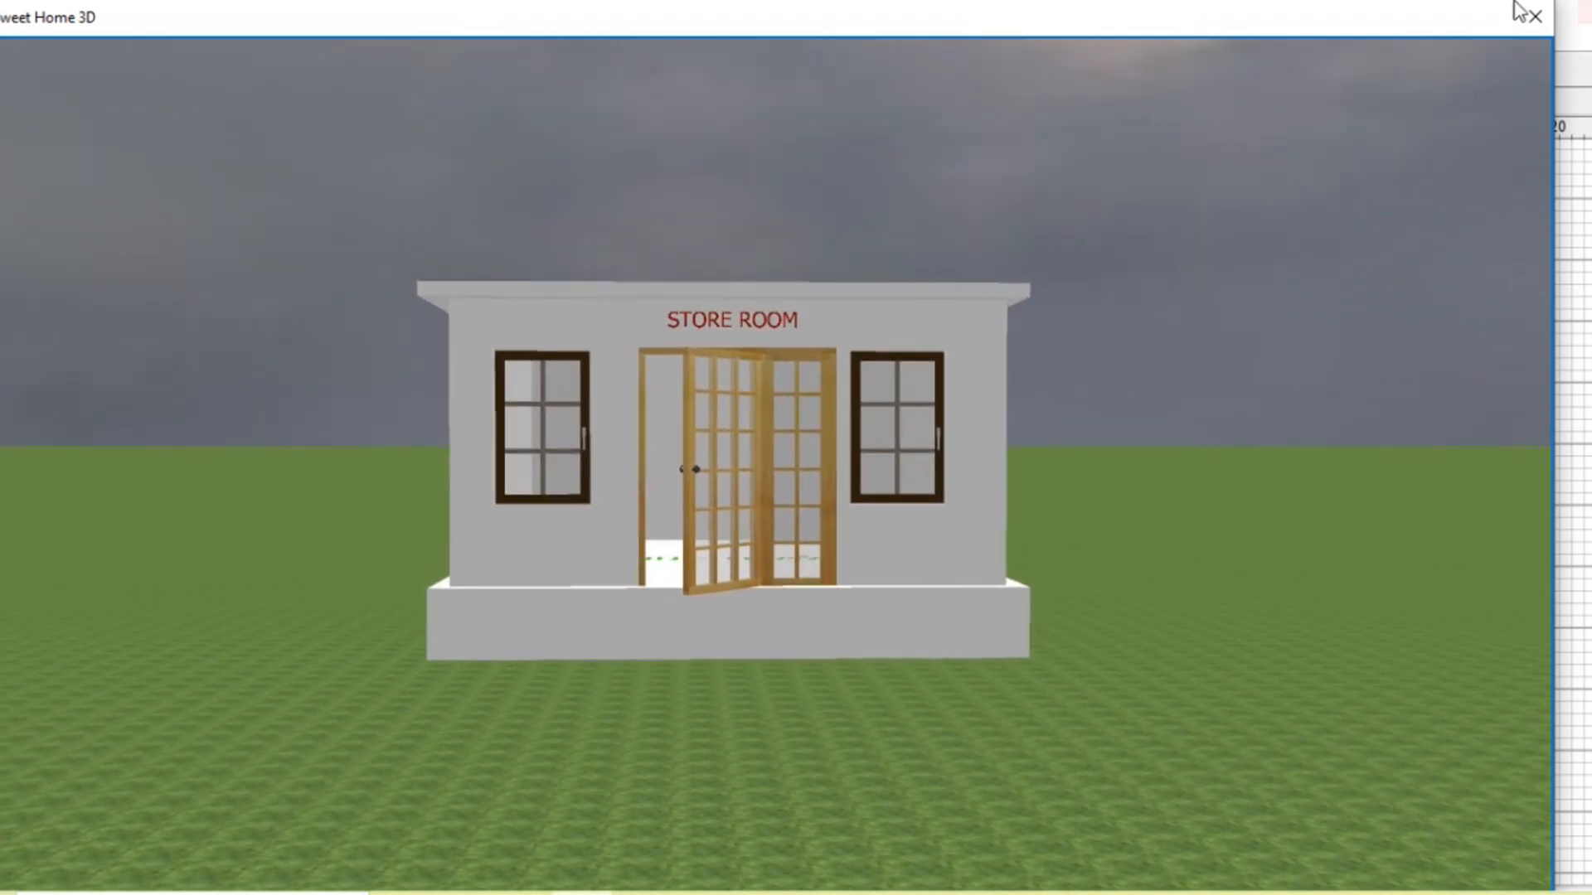
Step: Display Level 1 and examine the green floor text inside the room from above in 3D
left_click_drag(1470, 25, 1544, 156)
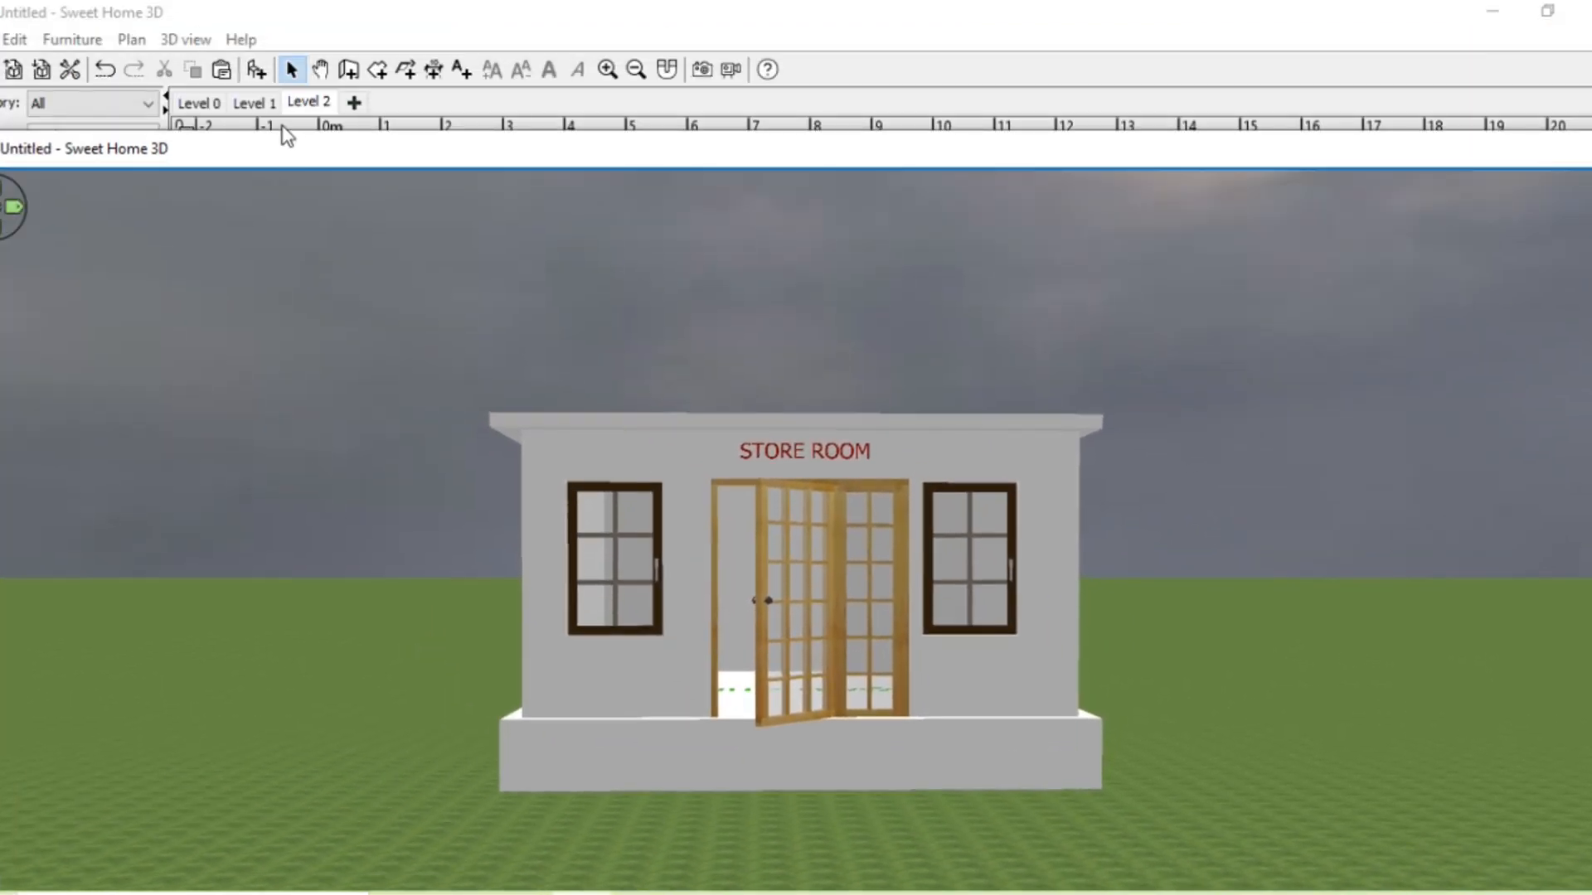
left_click_drag(640, 157, 689, 0)
left_click_drag(726, 419, 714, 559)
left_click_drag(670, 15, 660, 163)
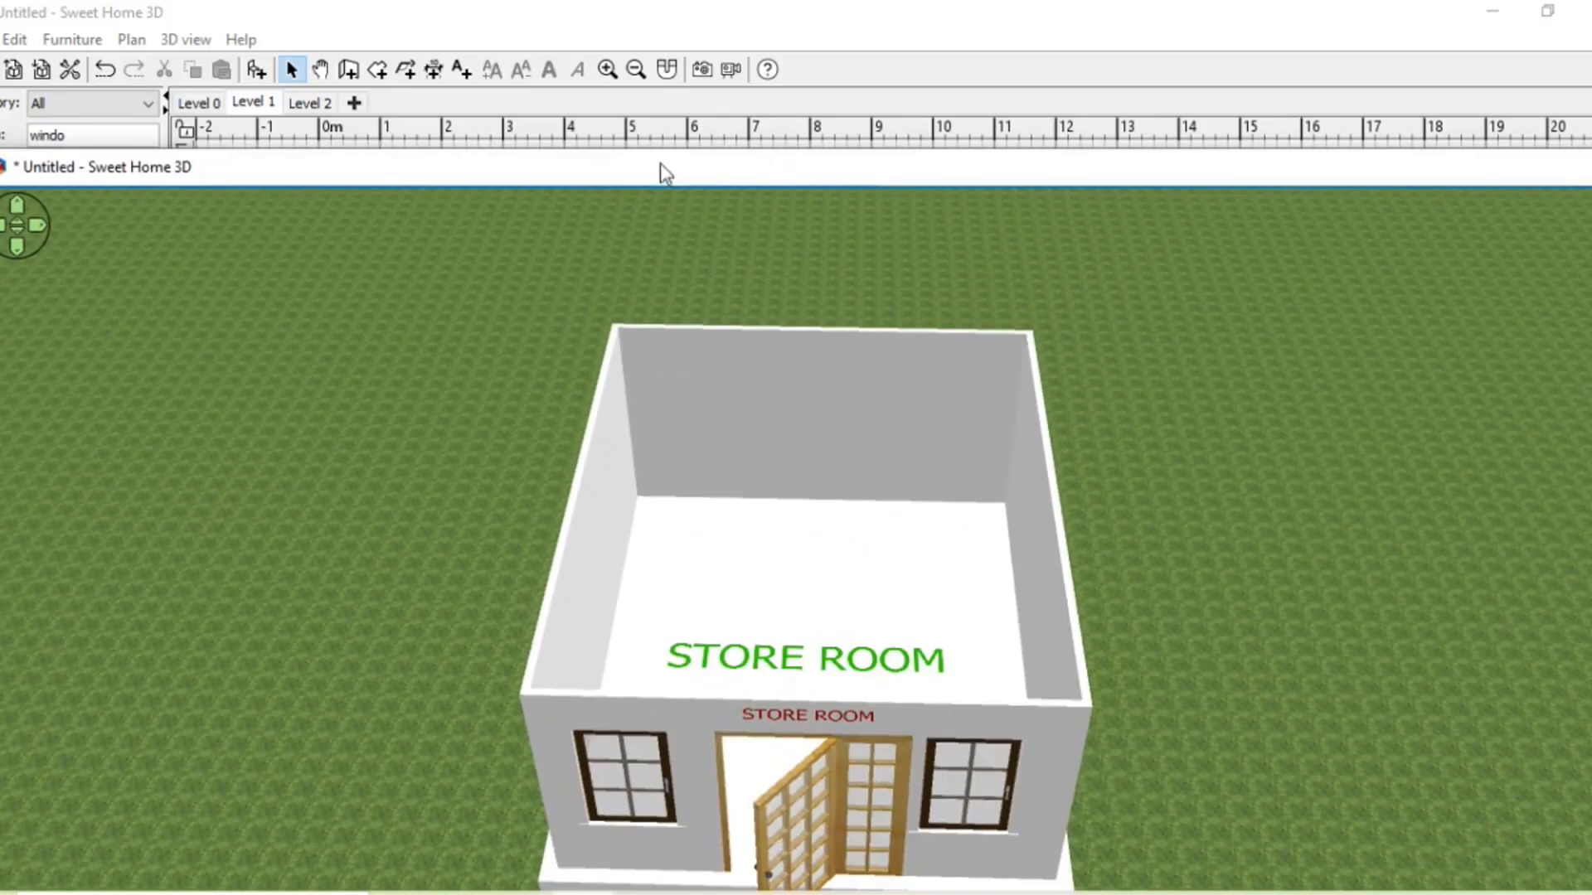
Step: Display Level 2 again and examine the finished store room from both front corners in 3D
left_click(315, 101)
left_click_drag(981, 501, 528, 392)
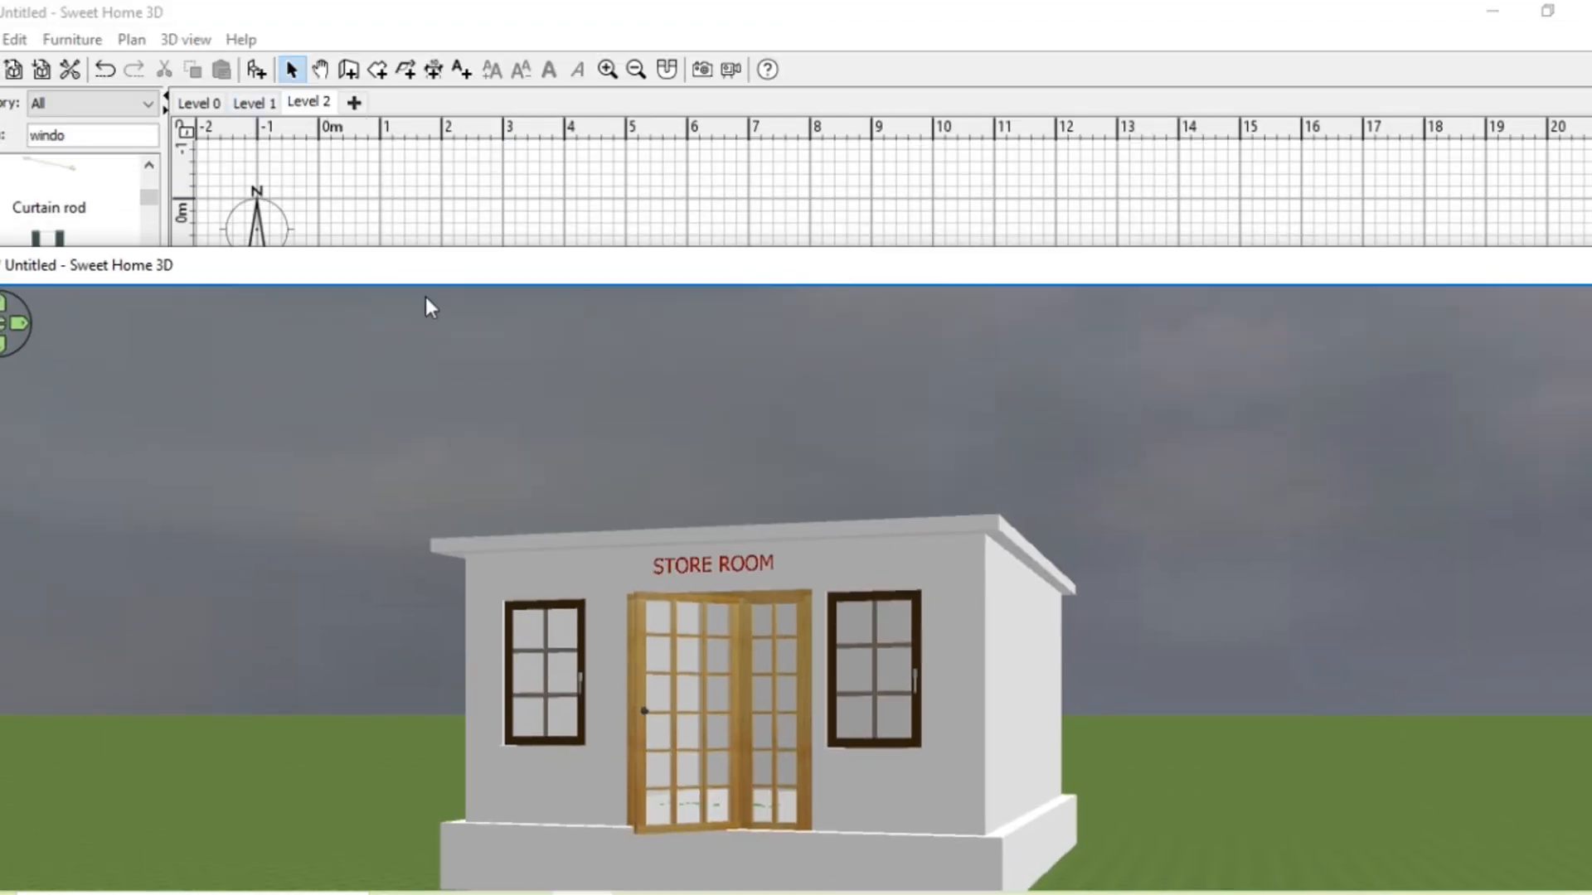
left_click_drag(440, 270, 445, 7)
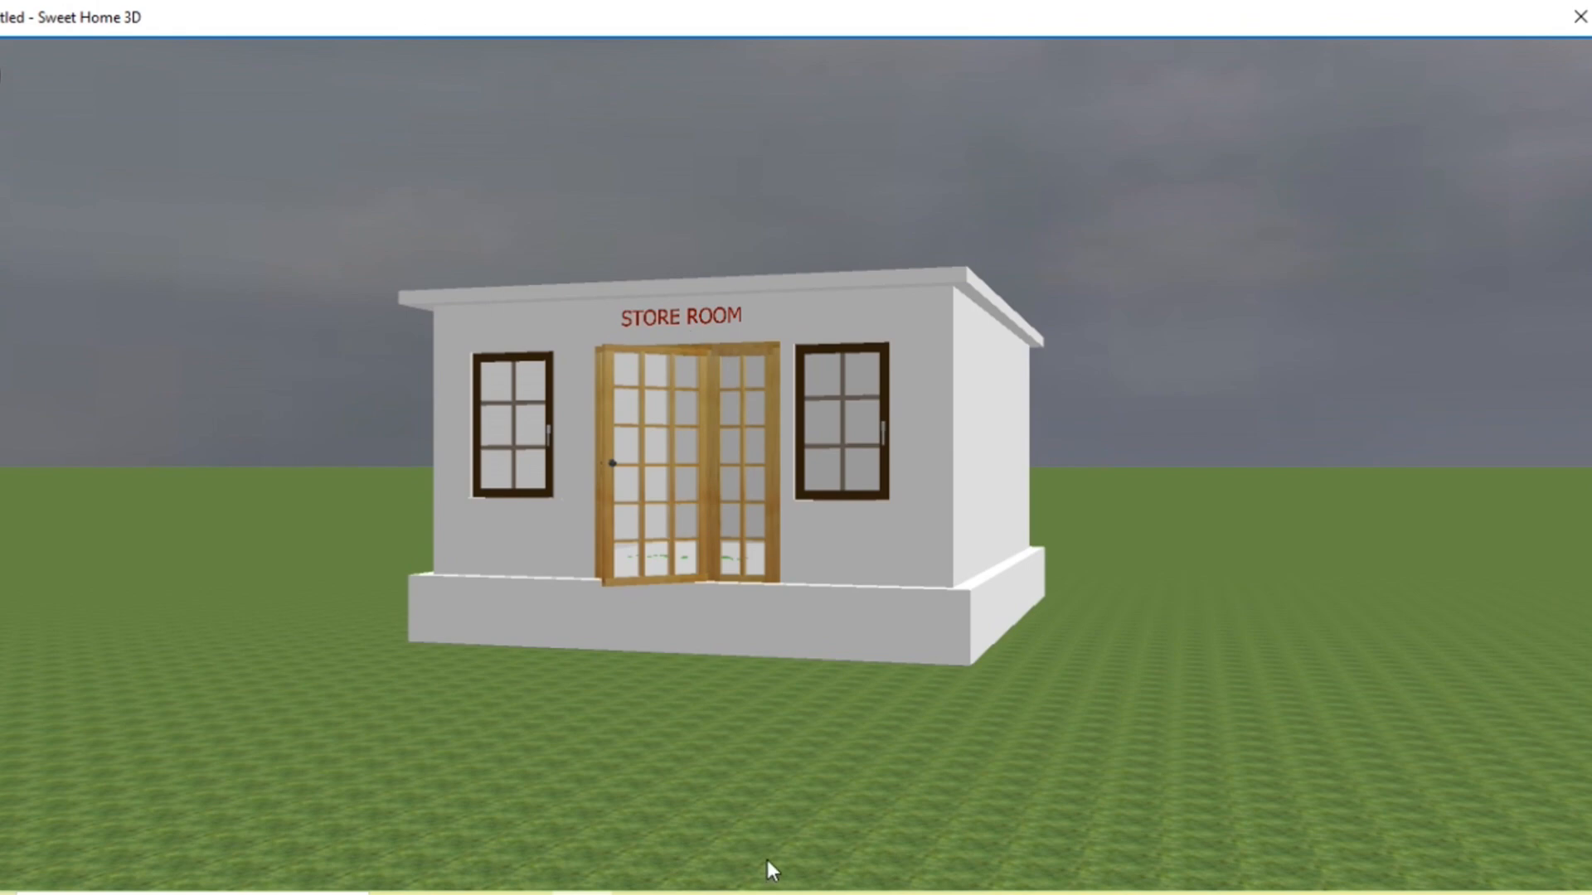
left_click_drag(813, 15, 724, 11)
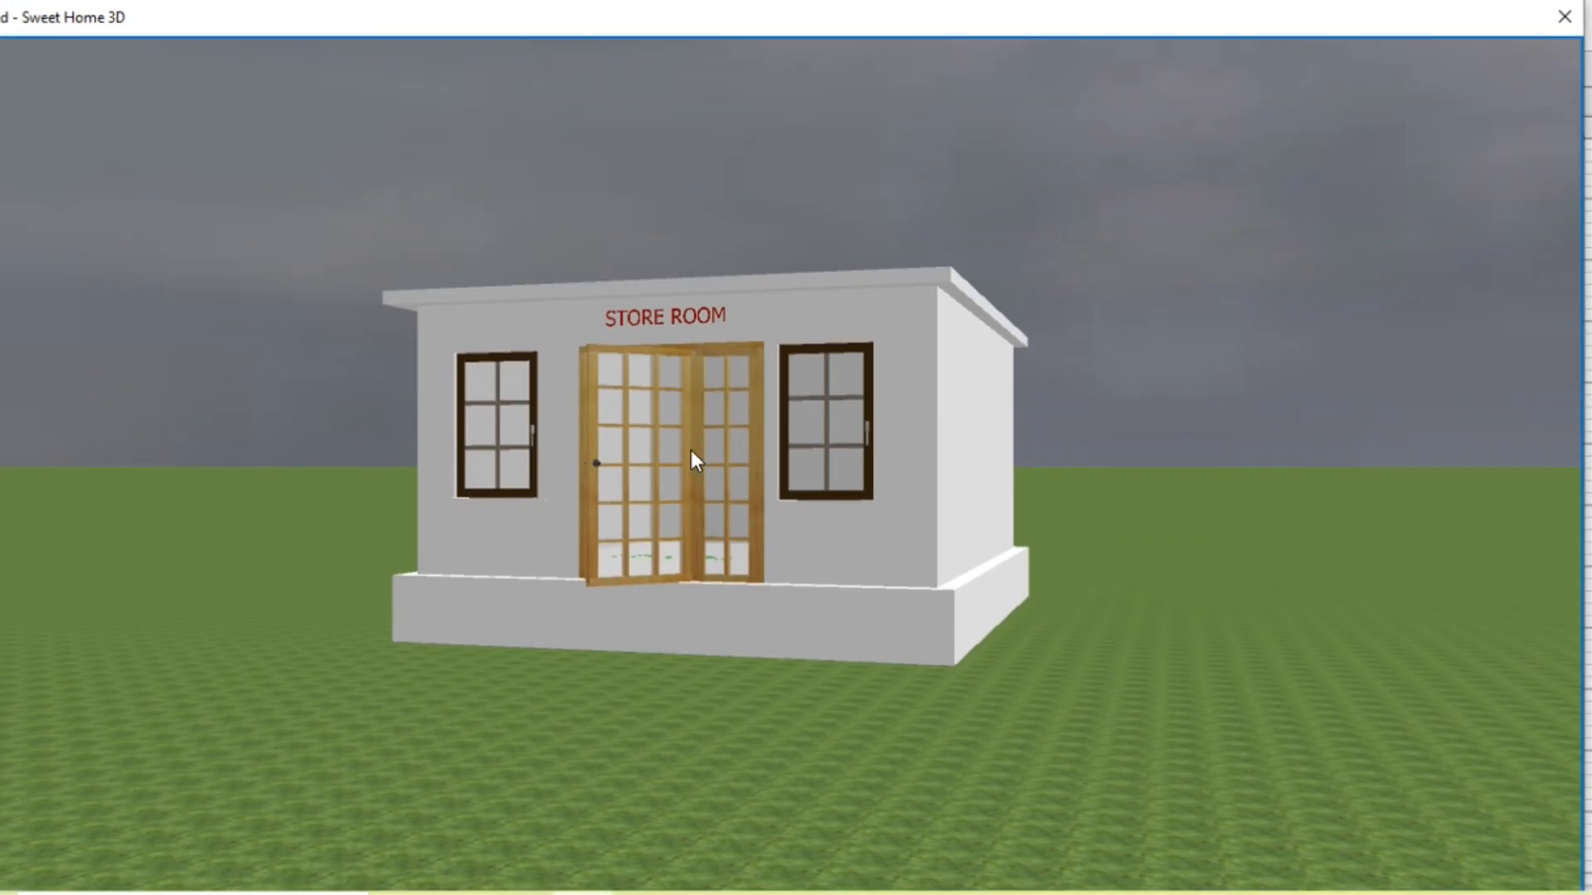
left_click_drag(690, 450, 824, 449)
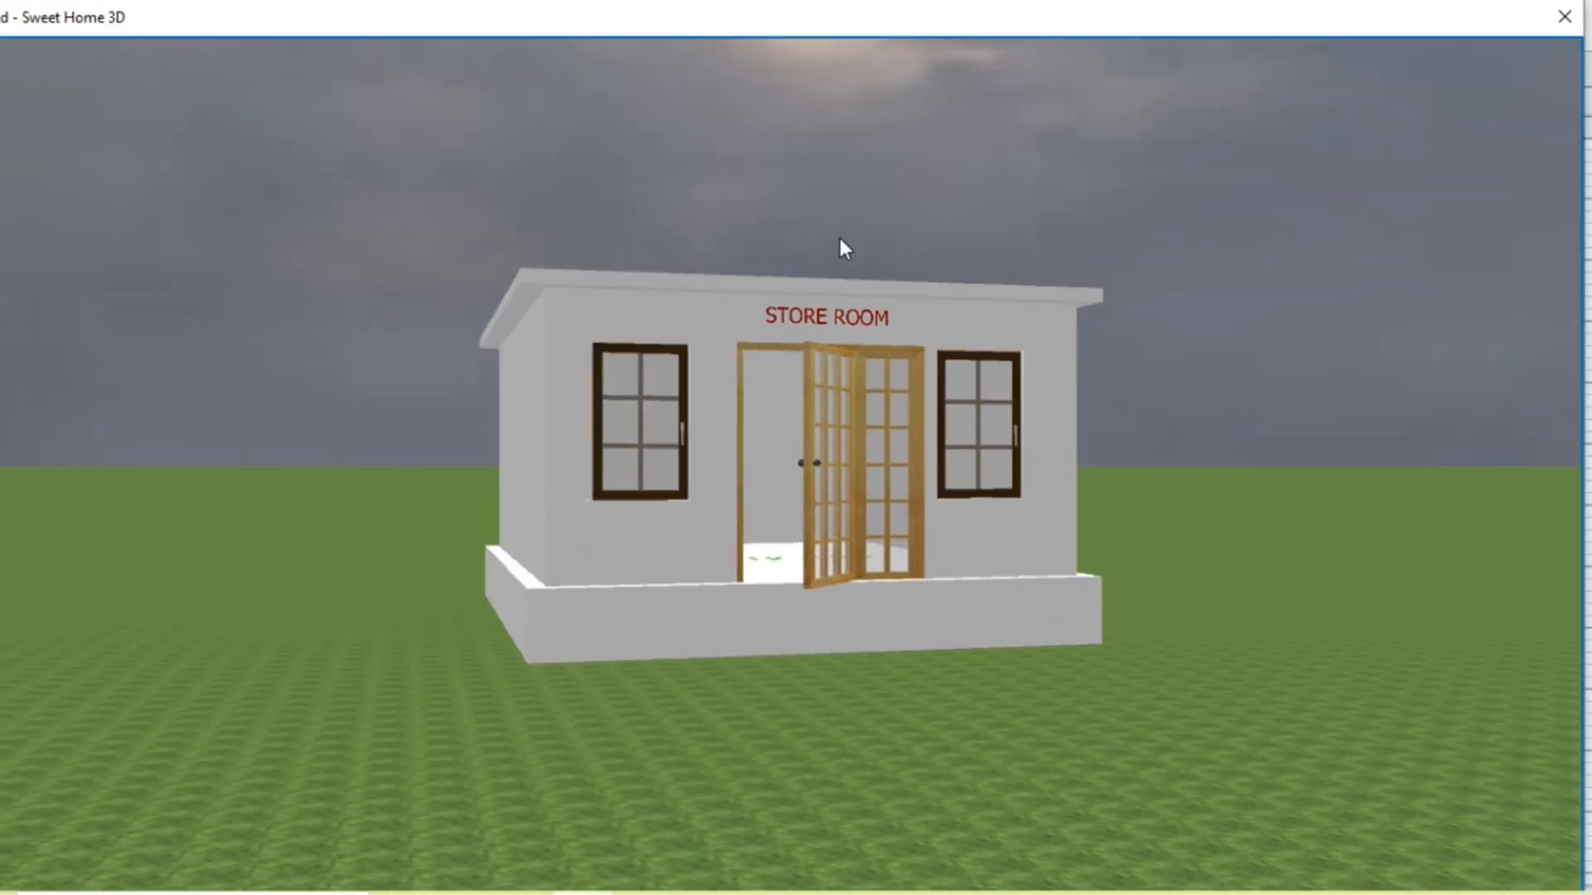